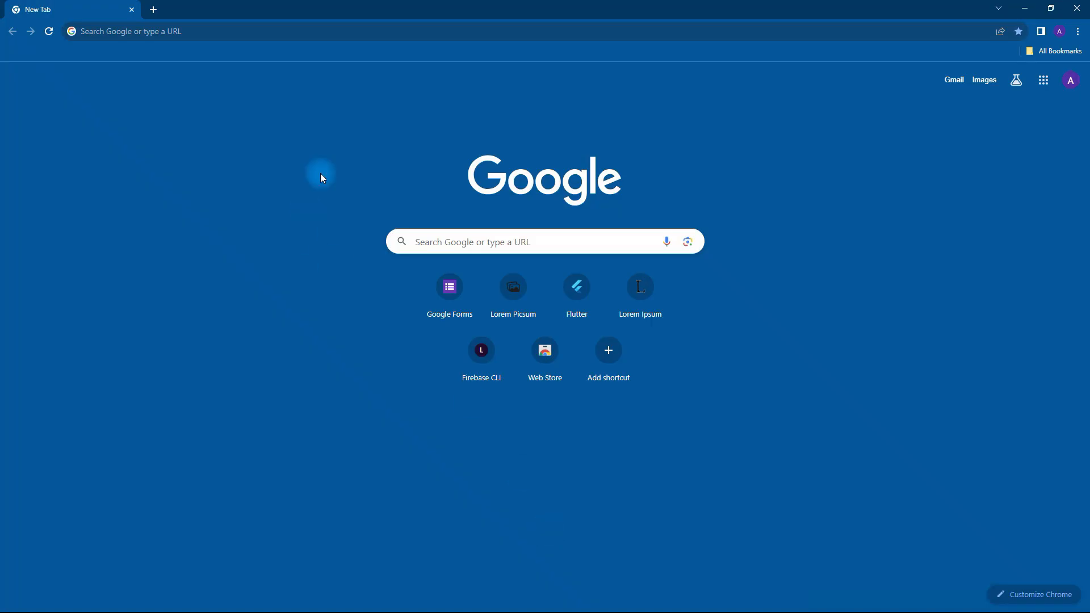
- Search Google for git and open the official git-scm.com website
{"action": "left_click", "coordinate": [332, 31]}
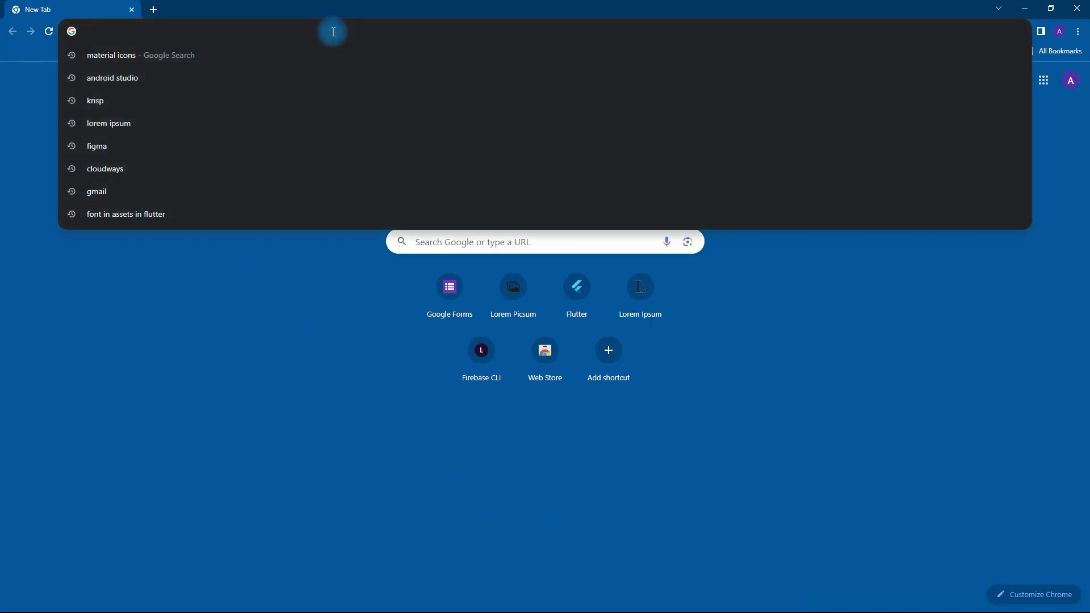
{"action": "type", "text": "git"}
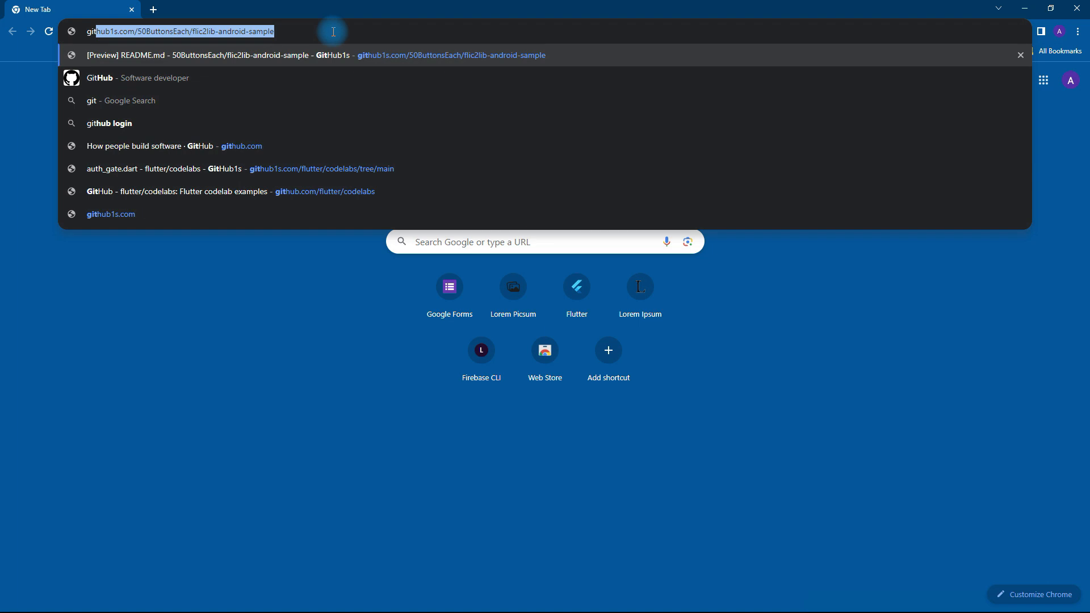
{"action": "key", "text": "BackSpace"}
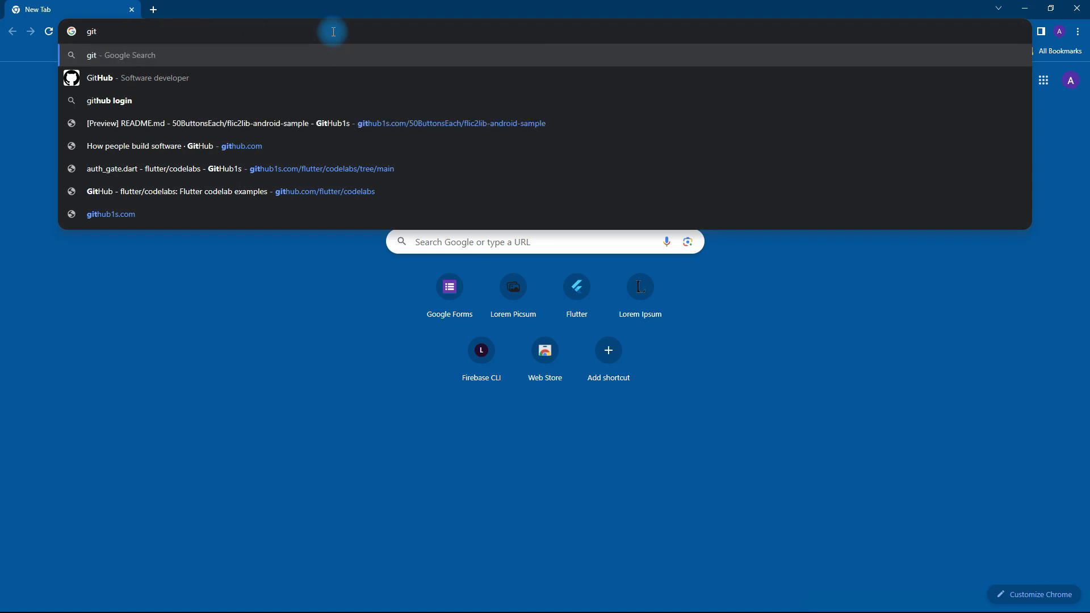
{"action": "key", "text": "Return"}
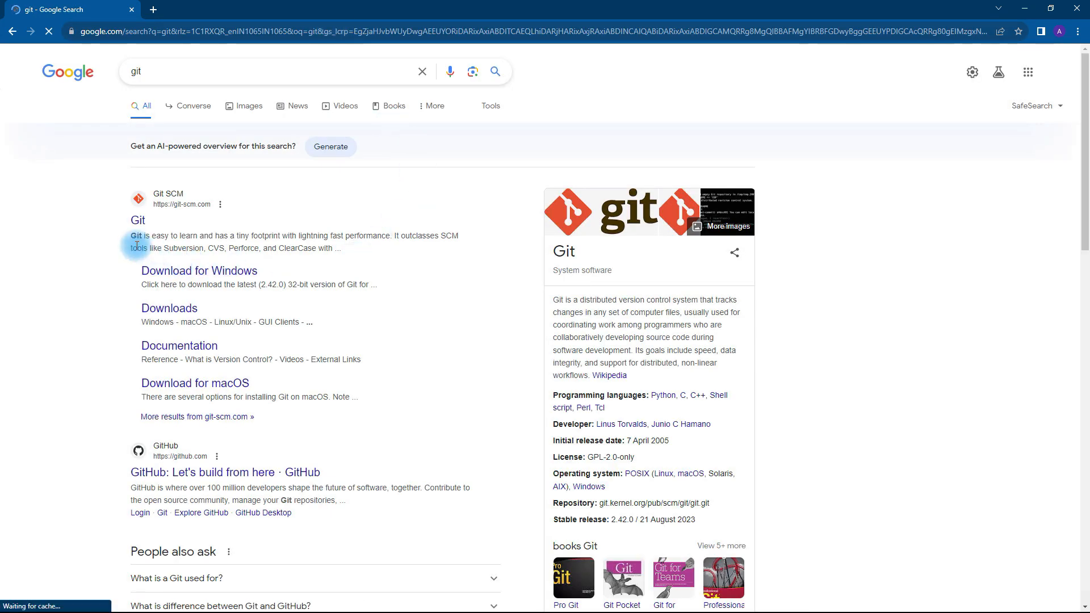
{"action": "left_click", "coordinate": [136, 222]}
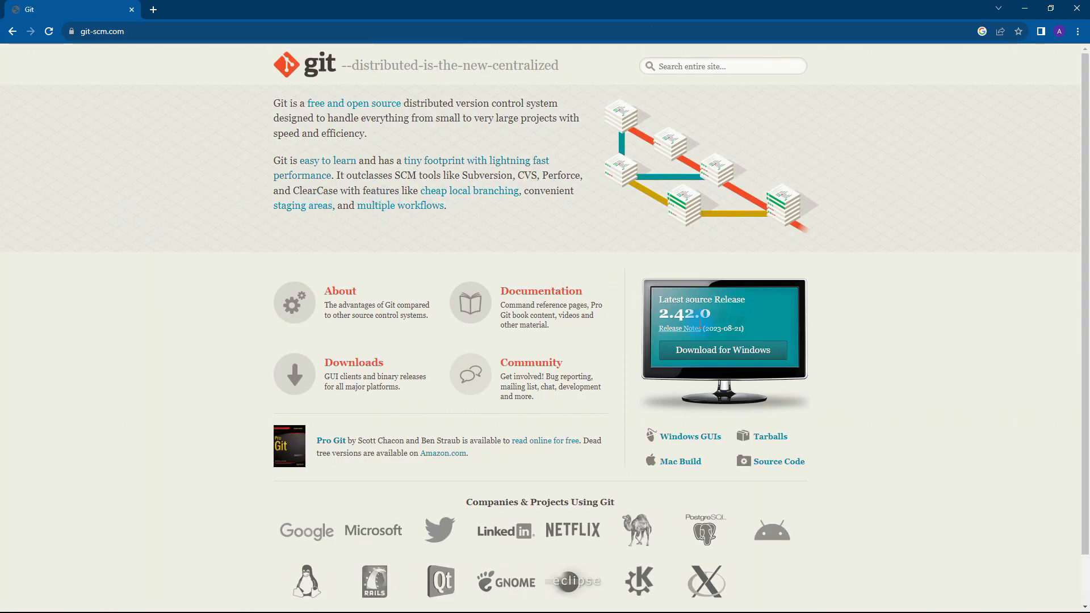
- Download the 64-bit Git for Windows installer and confirm it finished downloading
{"action": "left_click", "coordinate": [746, 356]}
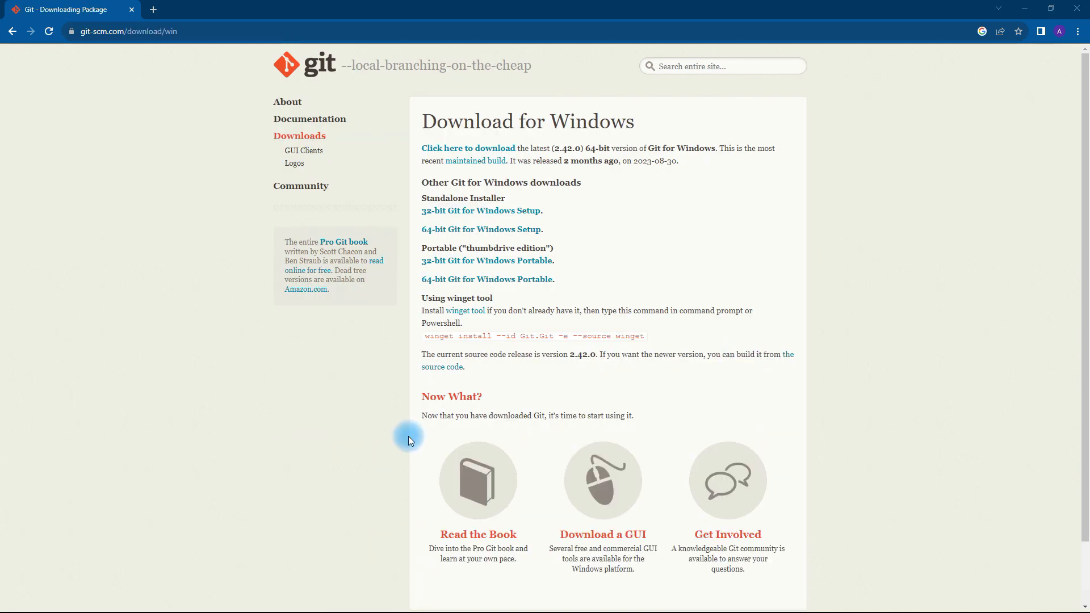
{"action": "left_click", "coordinate": [460, 234]}
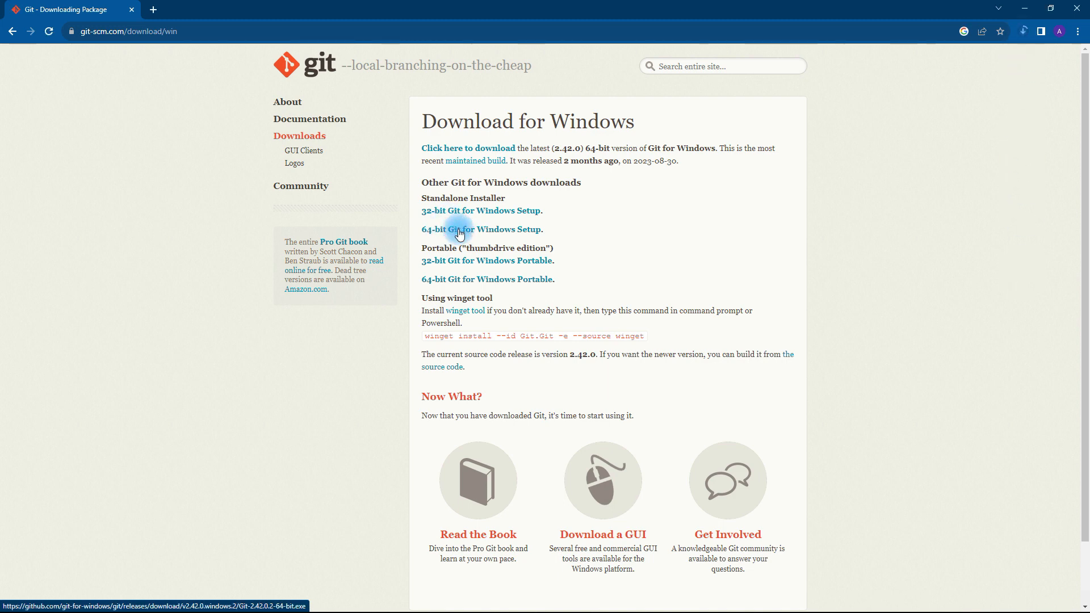
{"action": "left_click", "coordinate": [1026, 35]}
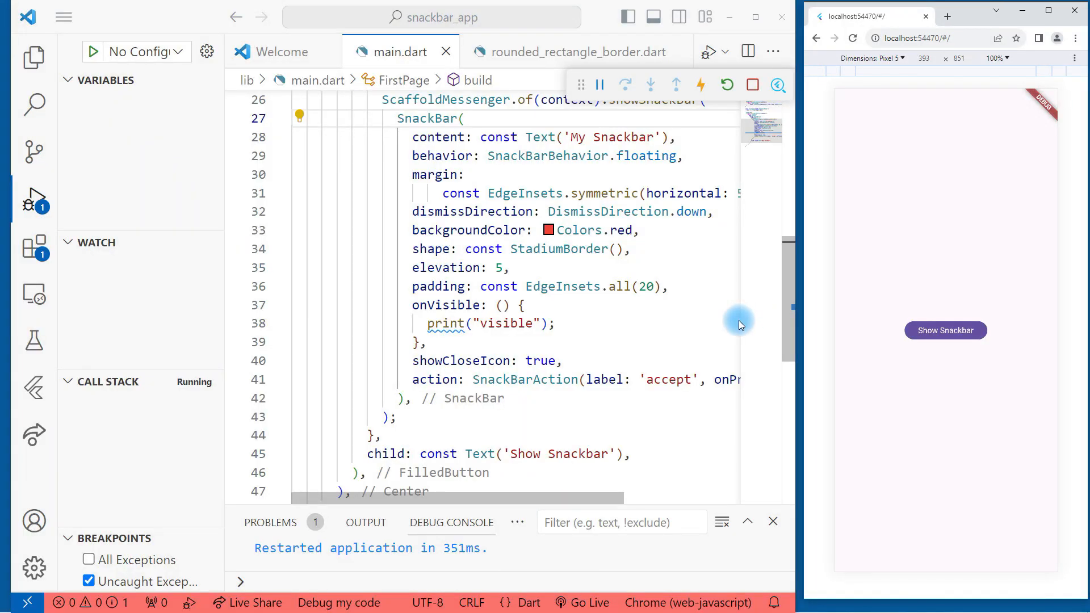
- Run the Git-2.42.0.2-64-bit installer from the Downloads folder
{"action": "key", "text": "super+1"}
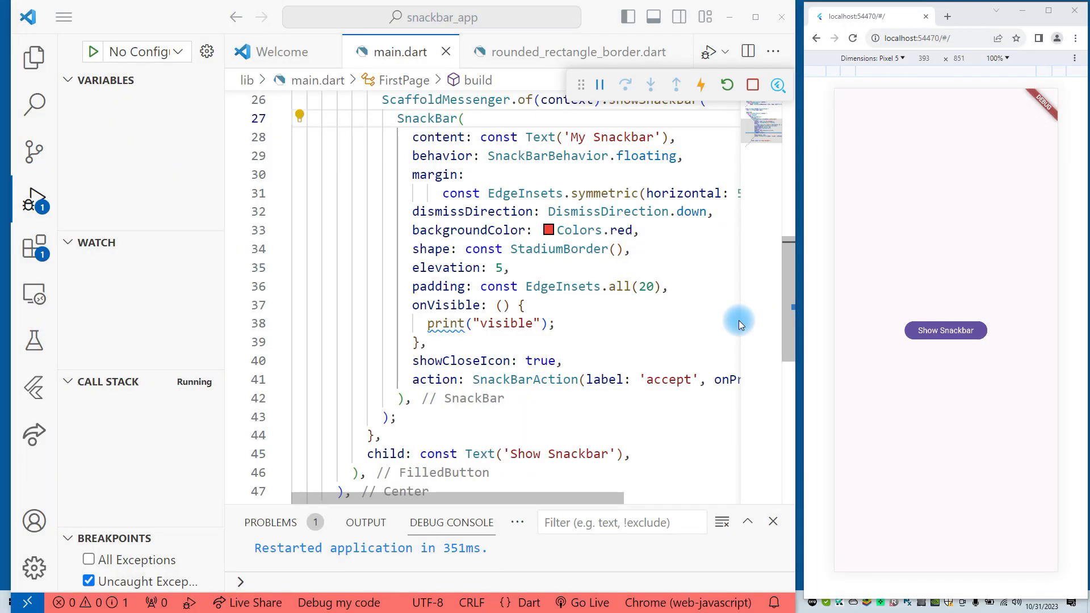
{"action": "left_click", "coordinate": [492, 249]}
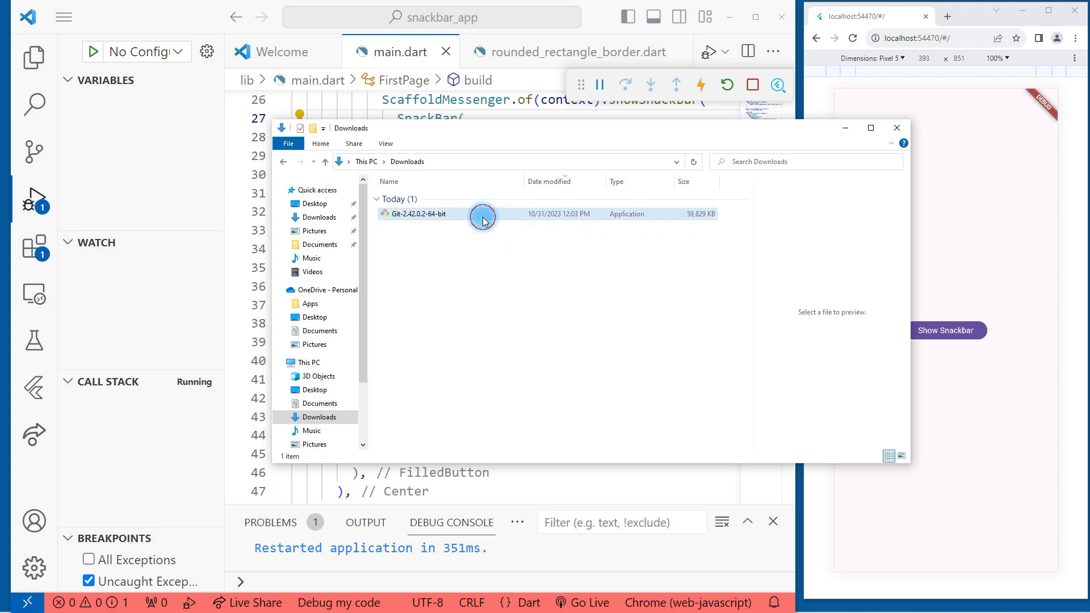
{"action": "double_click", "coordinate": [483, 216]}
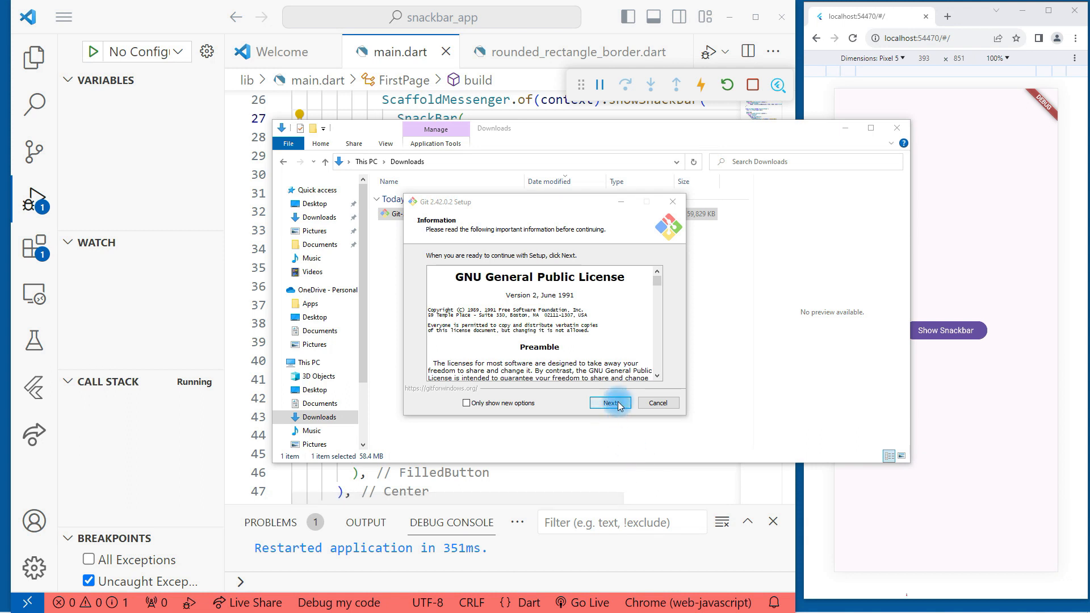
- Accept the license and keep the default components, Vim editor, branch name, PATH, OpenSSH, HTTPS backend and line endings
{"action": "left_click", "coordinate": [611, 403]}
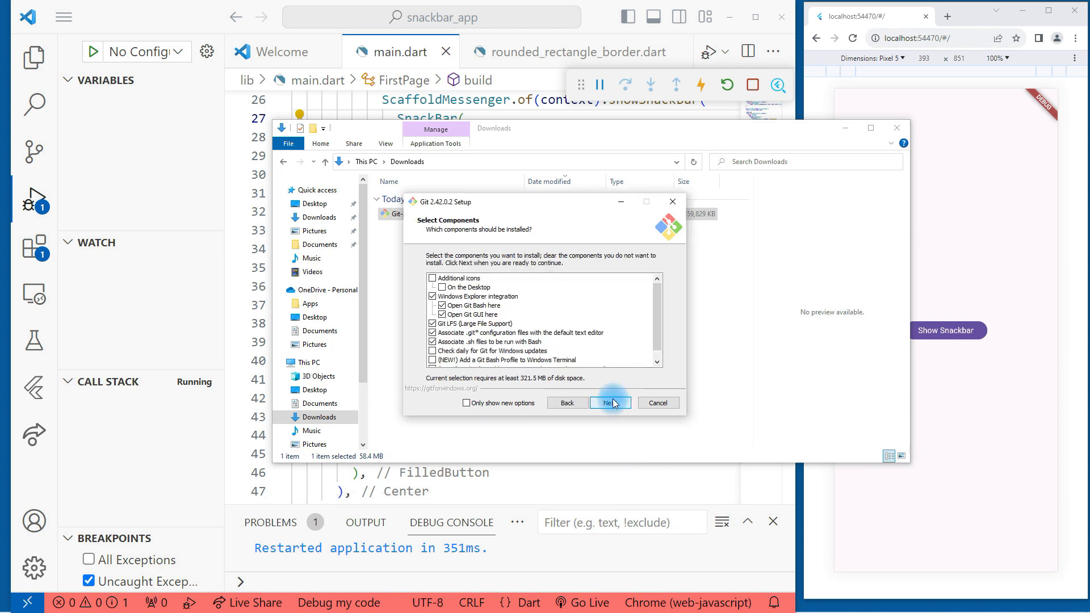
{"action": "left_click", "coordinate": [610, 404]}
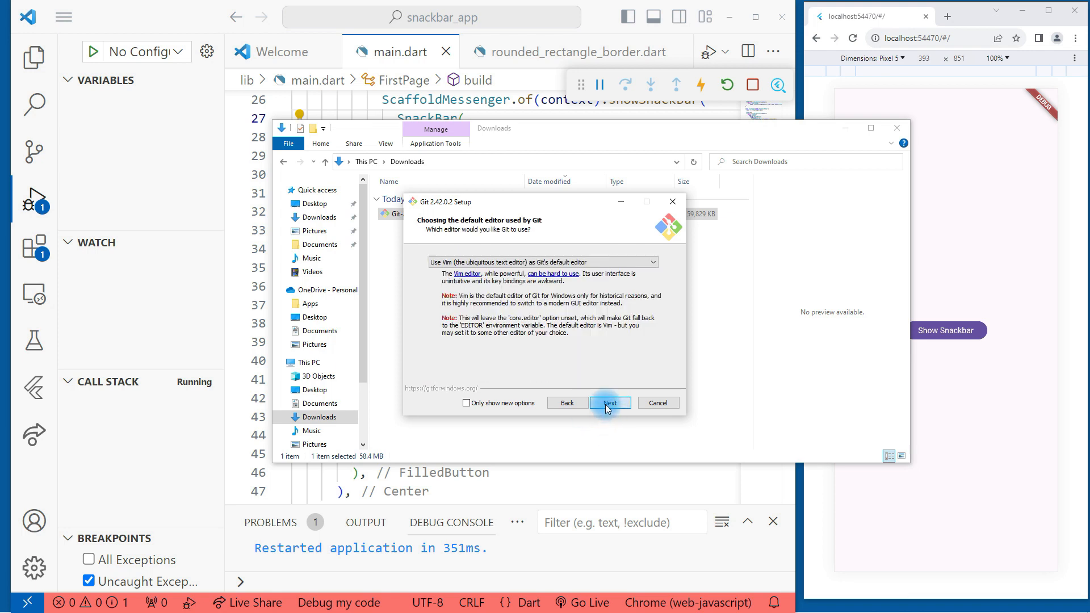
{"action": "left_click", "coordinate": [609, 404]}
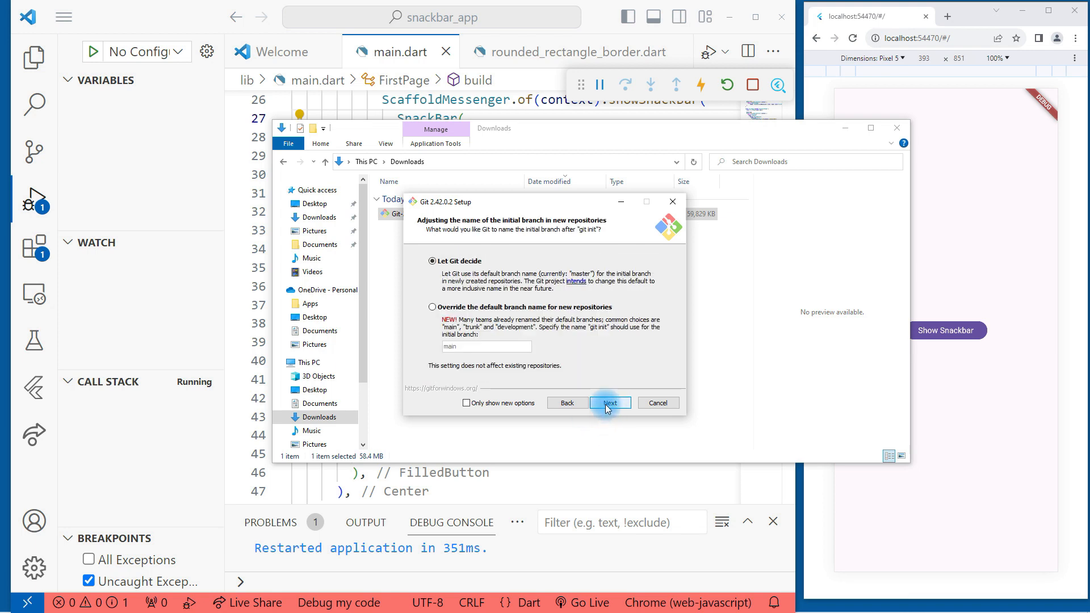
{"action": "left_click", "coordinate": [607, 406]}
{"action": "left_click", "coordinate": [607, 405]}
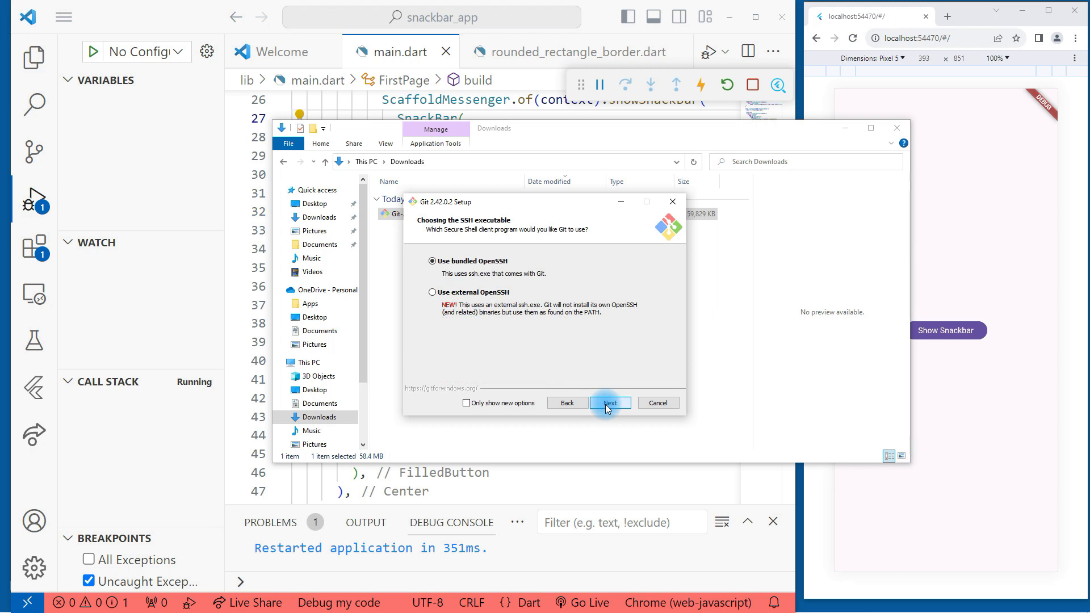
{"action": "left_click", "coordinate": [607, 405]}
{"action": "left_click", "coordinate": [607, 405]}
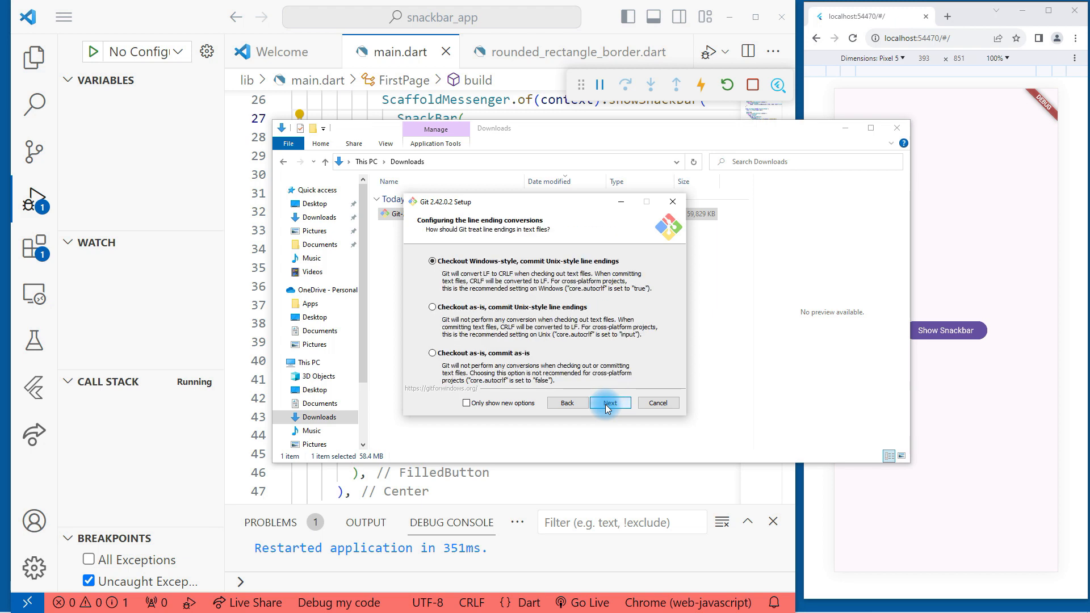
{"action": "left_click", "coordinate": [607, 406]}
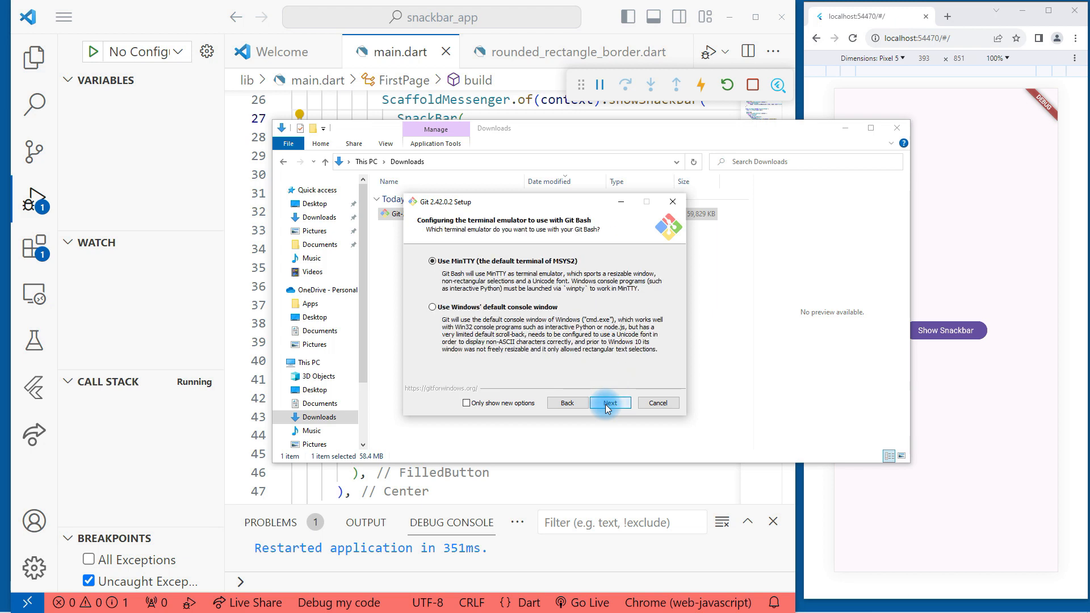
- Keep the MinTTY, pull, credential and extra-option defaults, install Git, and close the Downloads window
{"action": "left_click", "coordinate": [607, 406]}
{"action": "left_click", "coordinate": [607, 405]}
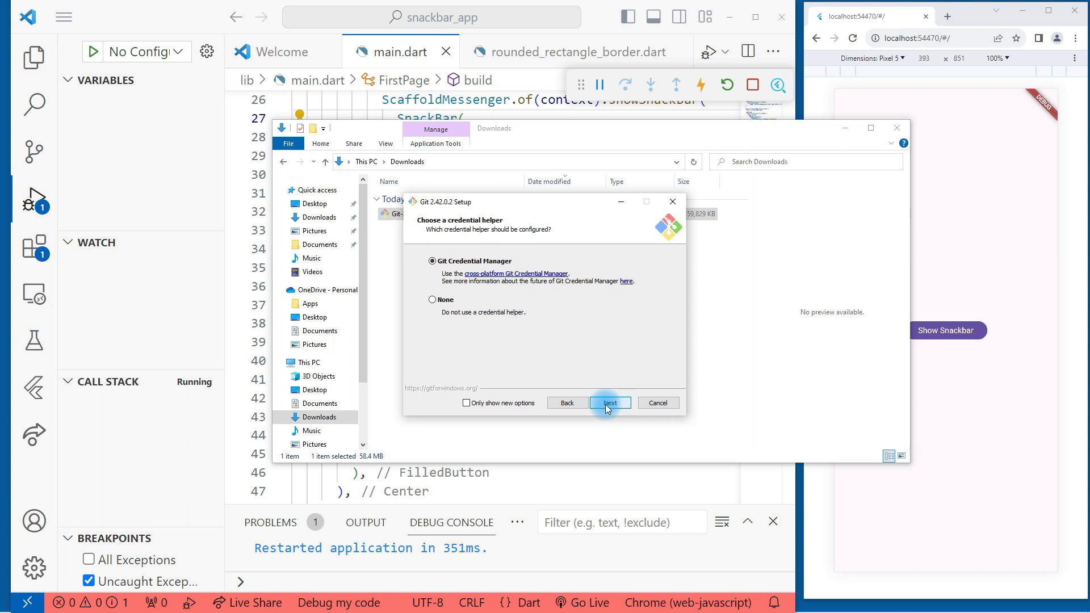
{"action": "left_click", "coordinate": [607, 406]}
{"action": "left_click", "coordinate": [607, 406]}
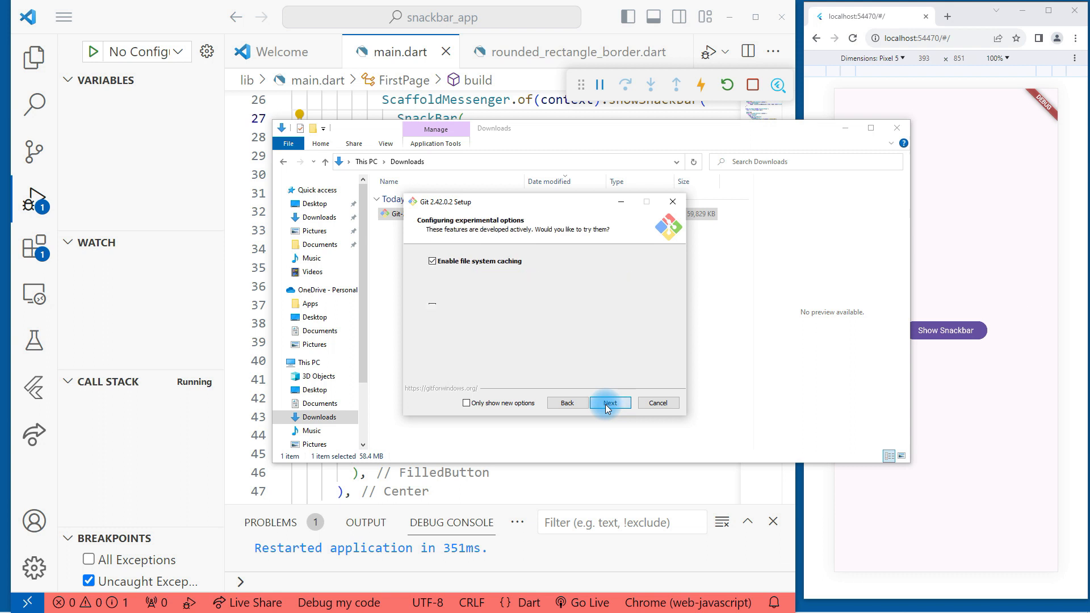
{"action": "left_click", "coordinate": [607, 405]}
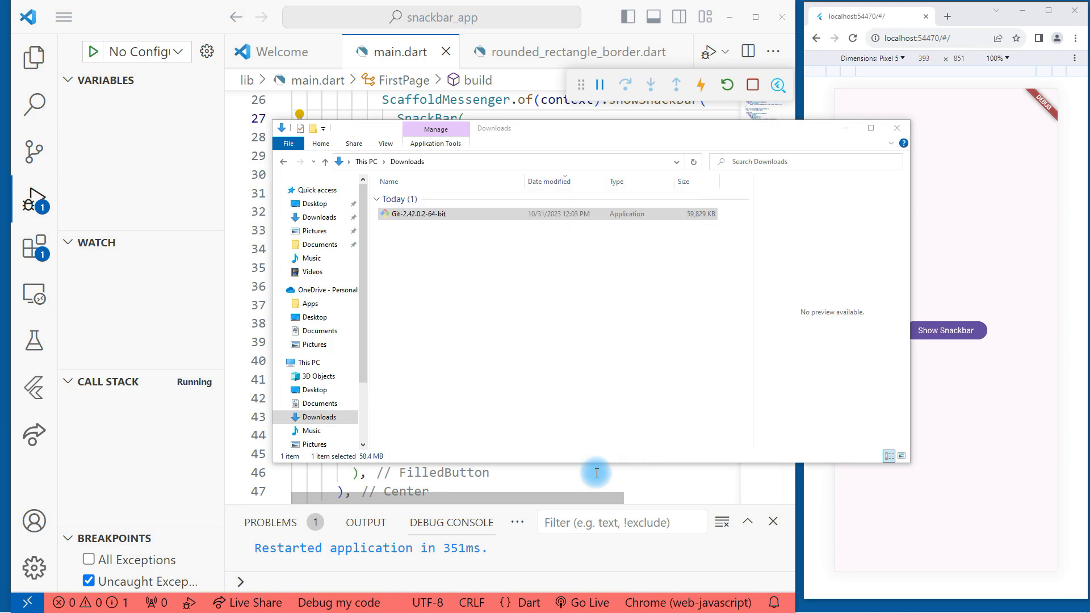
{"action": "left_click", "coordinate": [899, 133]}
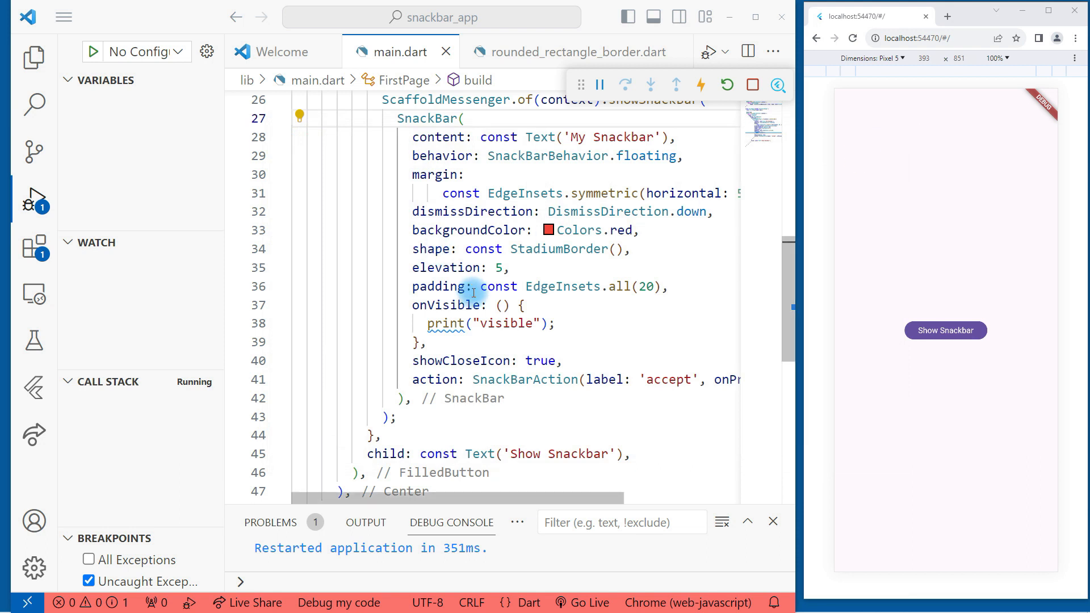
{"action": "mouse_move", "coordinate": [473, 305]}
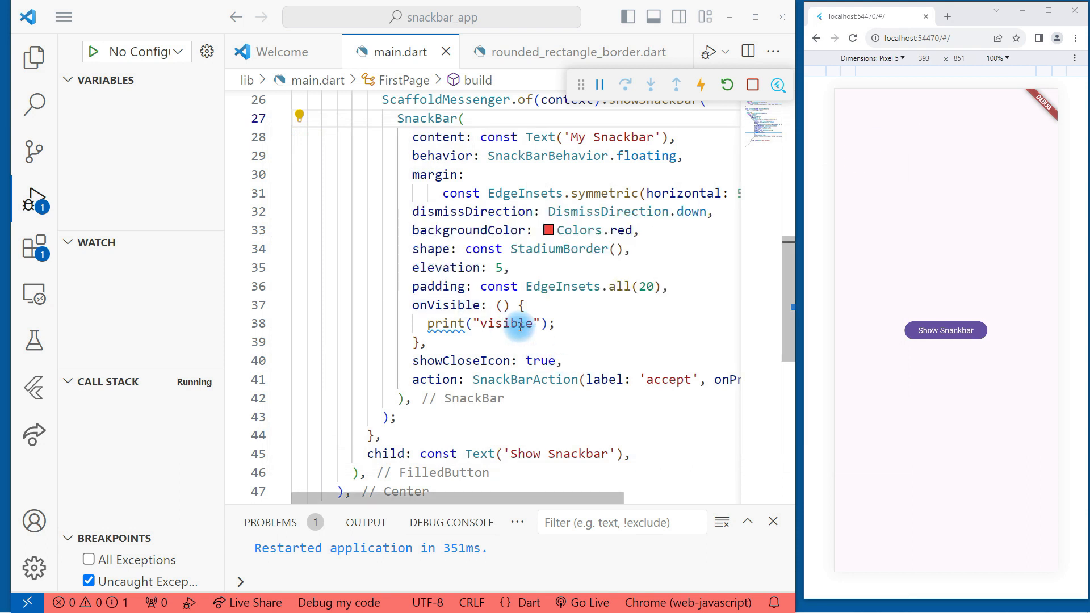
{"action": "mouse_move", "coordinate": [520, 326]}
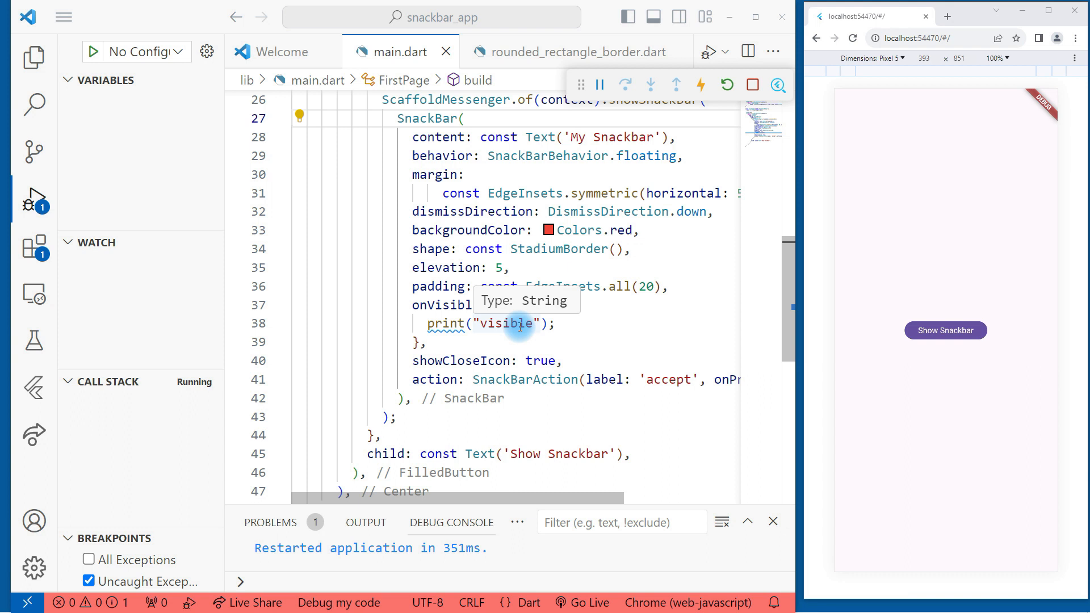
- Open Source Control, then return to the editor and switch to the Welcome page
{"action": "key", "text": "End"}
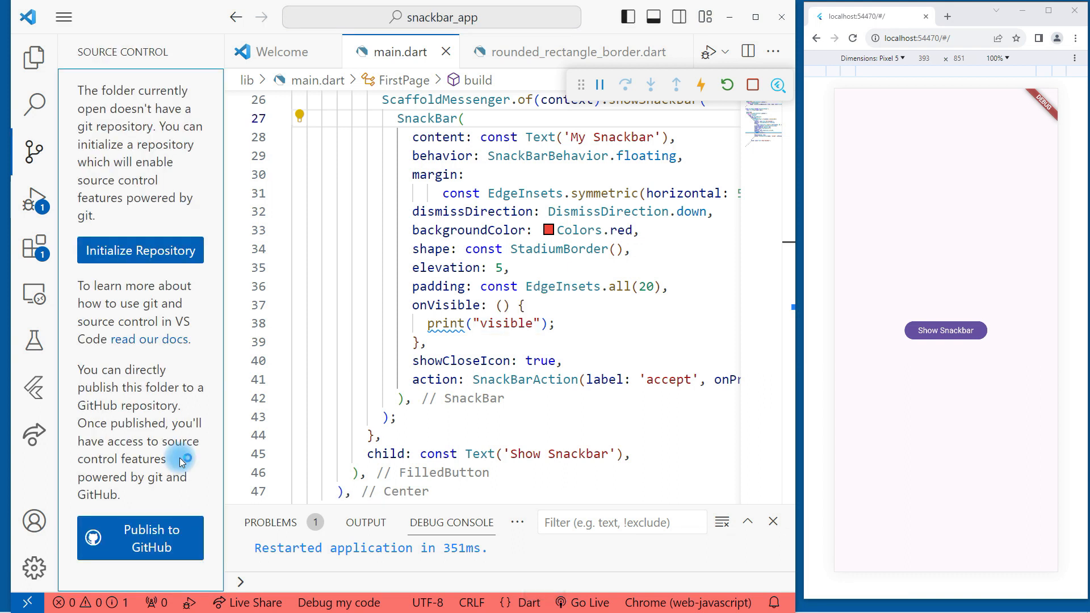
{"action": "key", "text": "alt+1"}
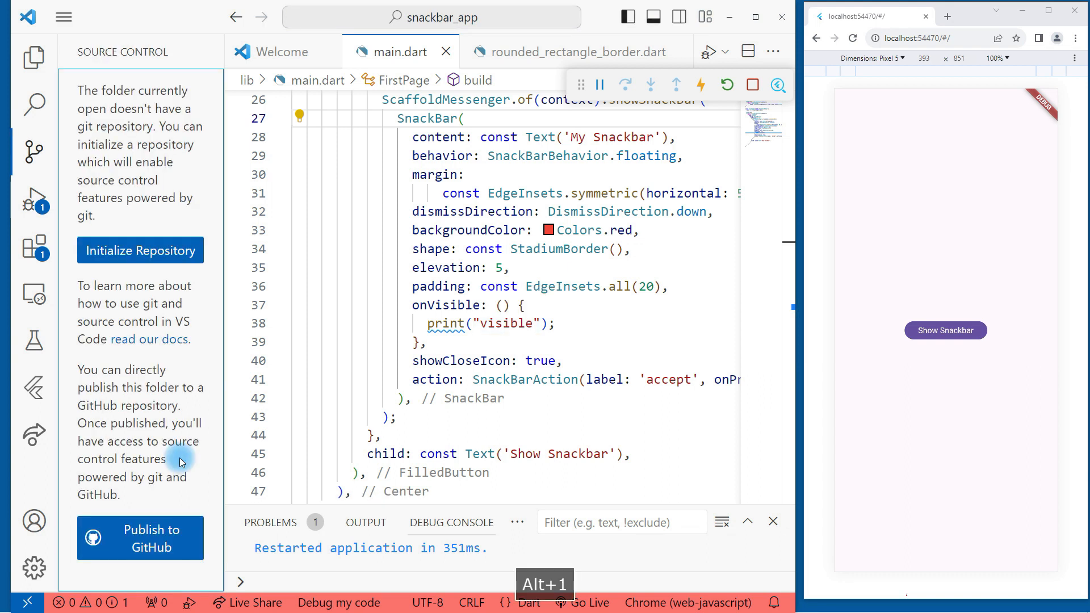
{"action": "key", "text": "ctrl+Page_Up"}
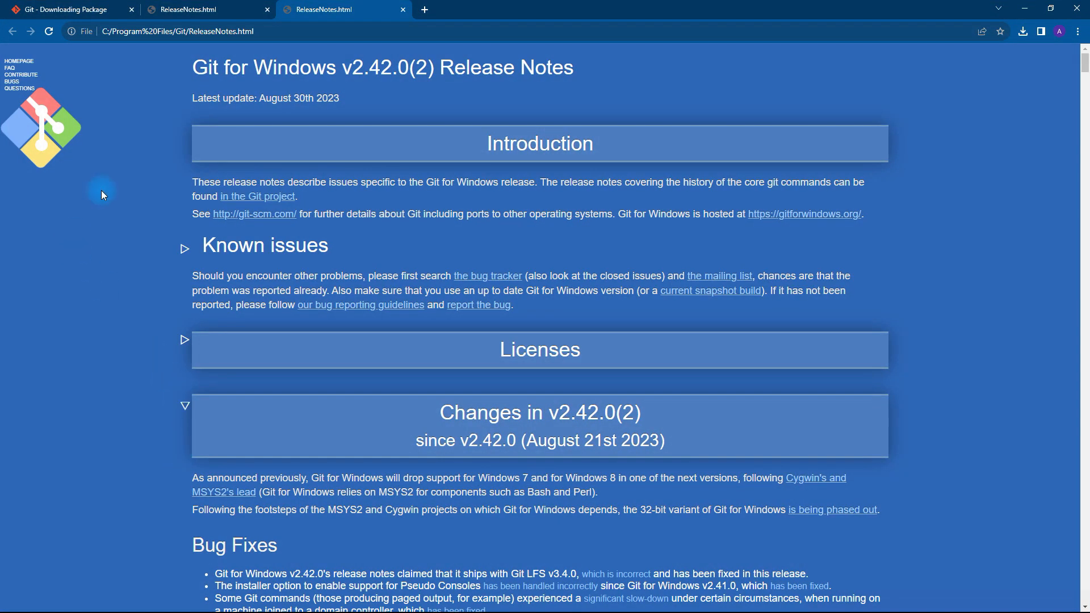
- Search Google for github, open github.com, and go to its Sign up page
{"action": "left_click", "coordinate": [425, 9]}
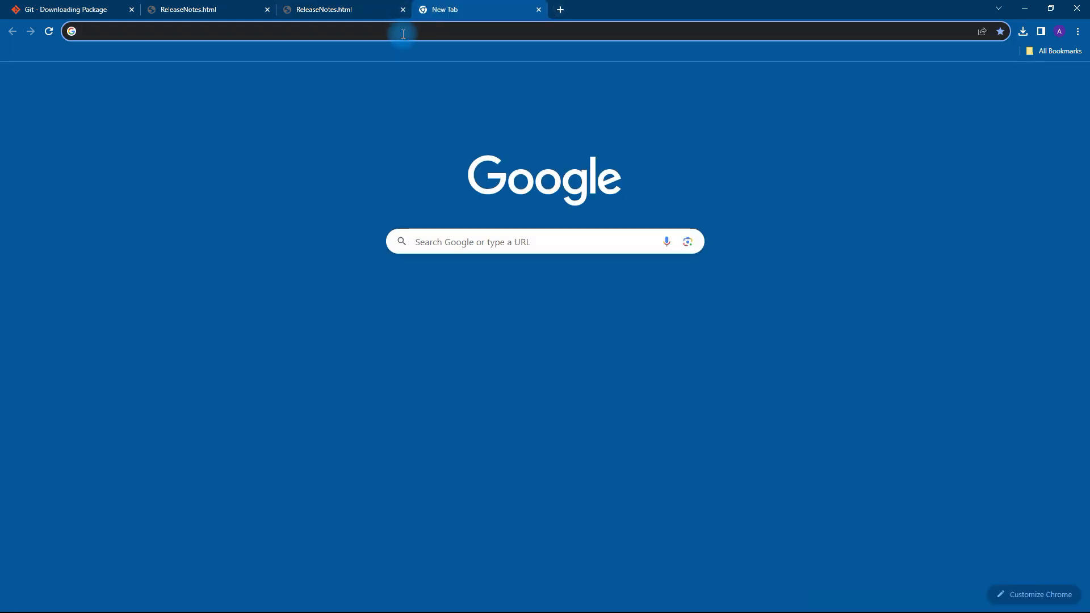
{"action": "type", "text": "github"}
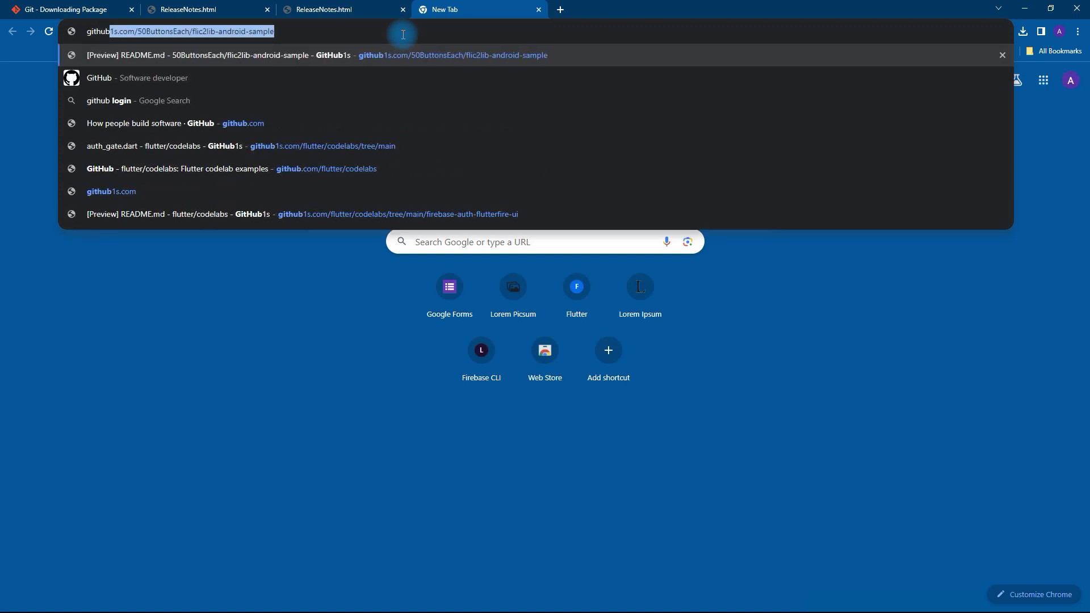
{"action": "key", "text": "Delete"}
{"action": "key", "text": "Return"}
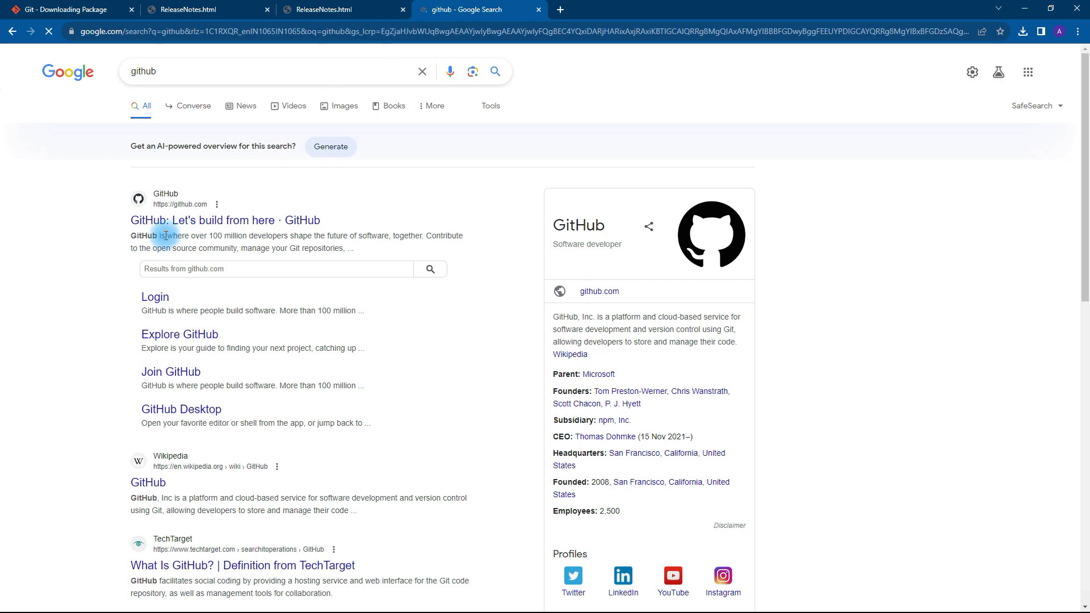
{"action": "left_click", "coordinate": [233, 221]}
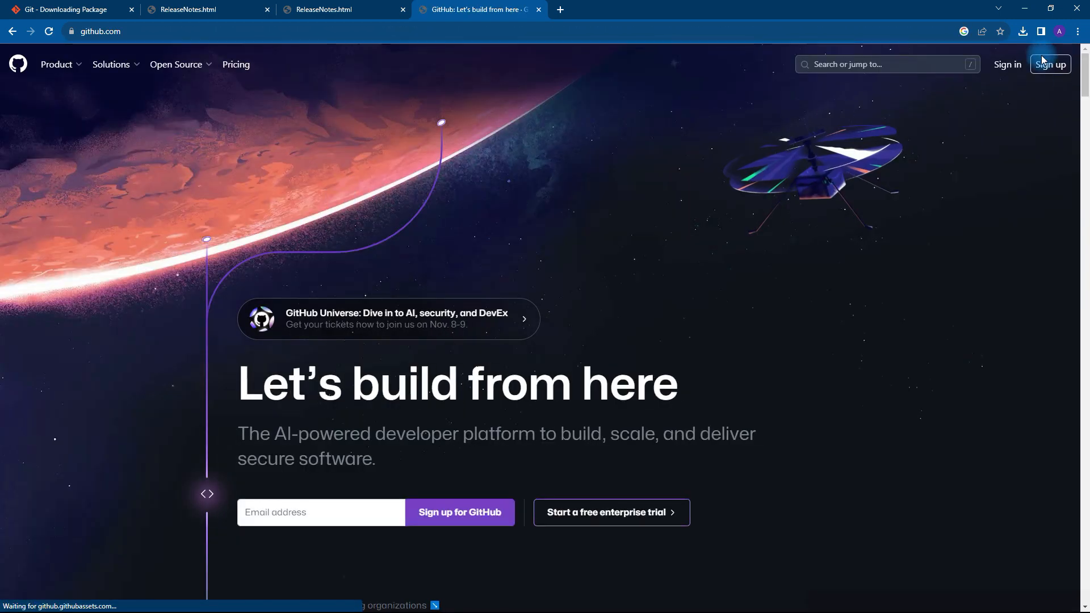
{"action": "left_click", "coordinate": [1052, 67]}
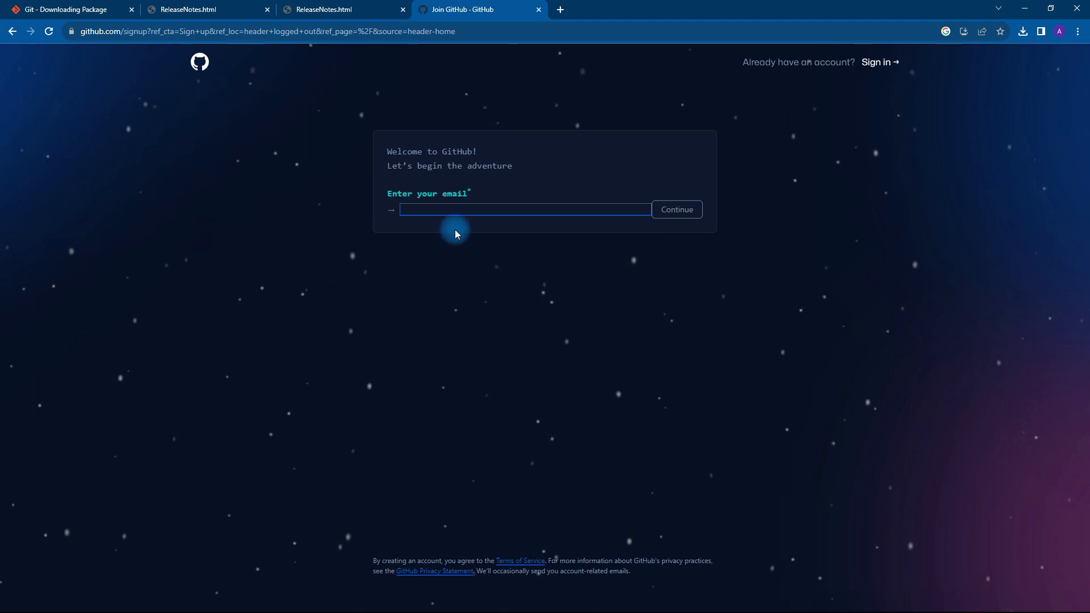
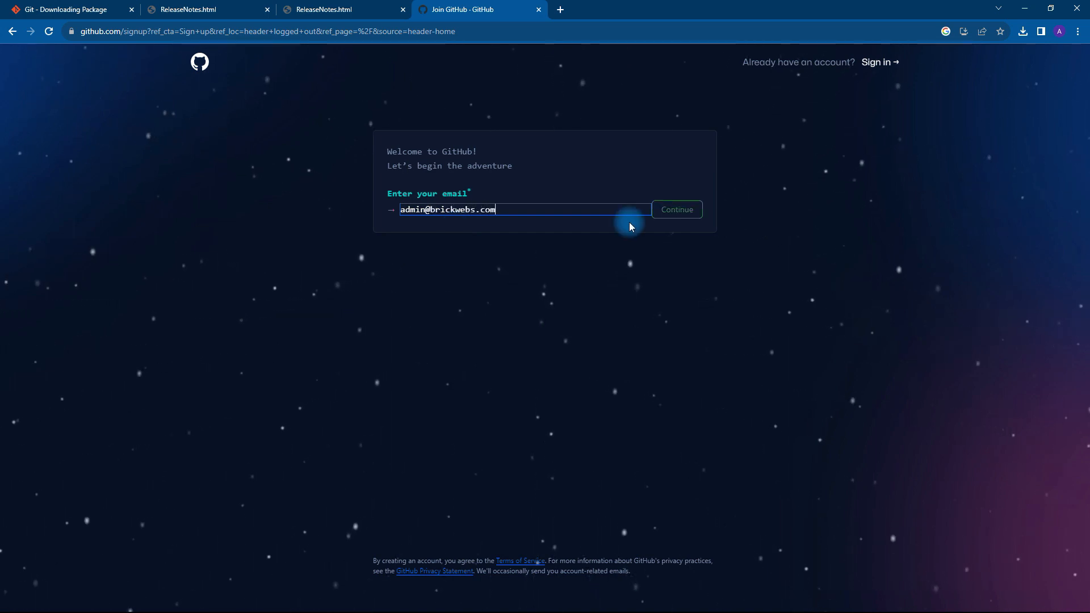
- Enter the sign-up email address and accept Chrome's suggested strong password
{"action": "left_click", "coordinate": [679, 209]}
{"action": "left_click", "coordinate": [553, 251]}
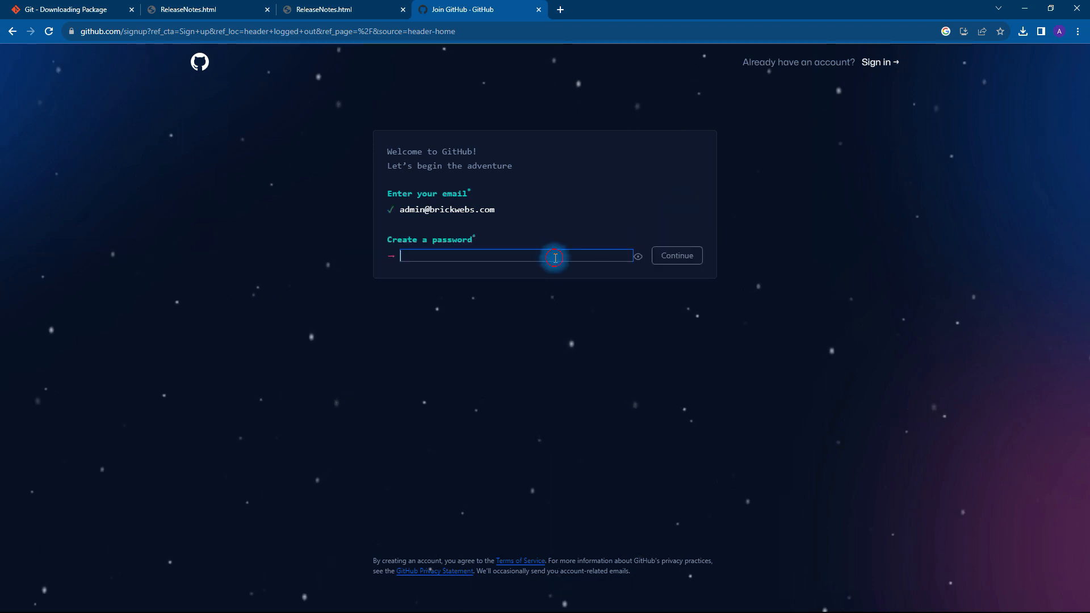
{"action": "left_click", "coordinate": [571, 281]}
{"action": "left_click", "coordinate": [669, 267]}
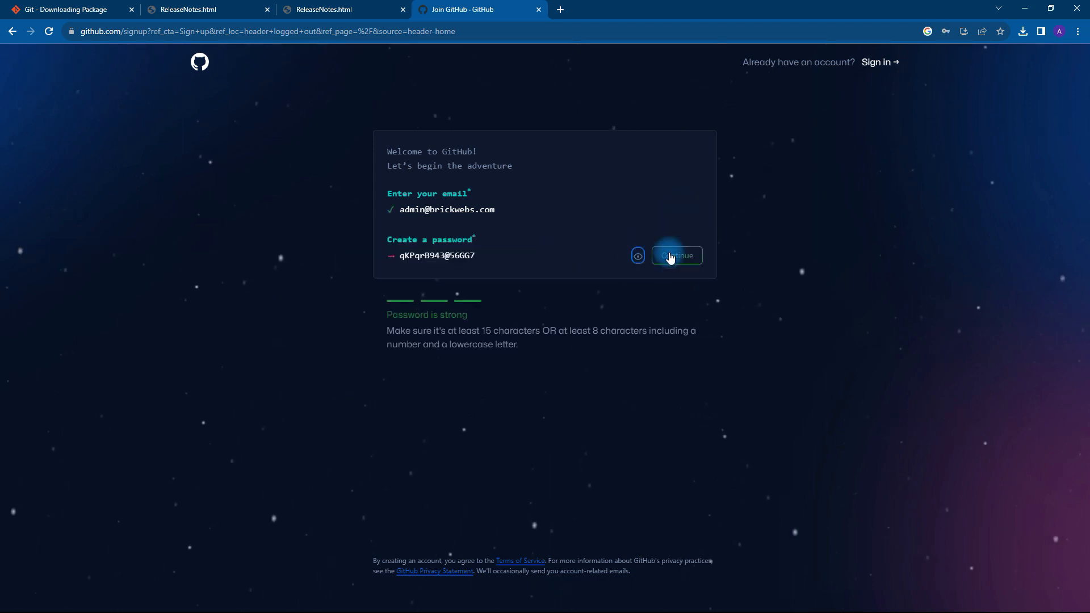
{"action": "left_click", "coordinate": [678, 255]}
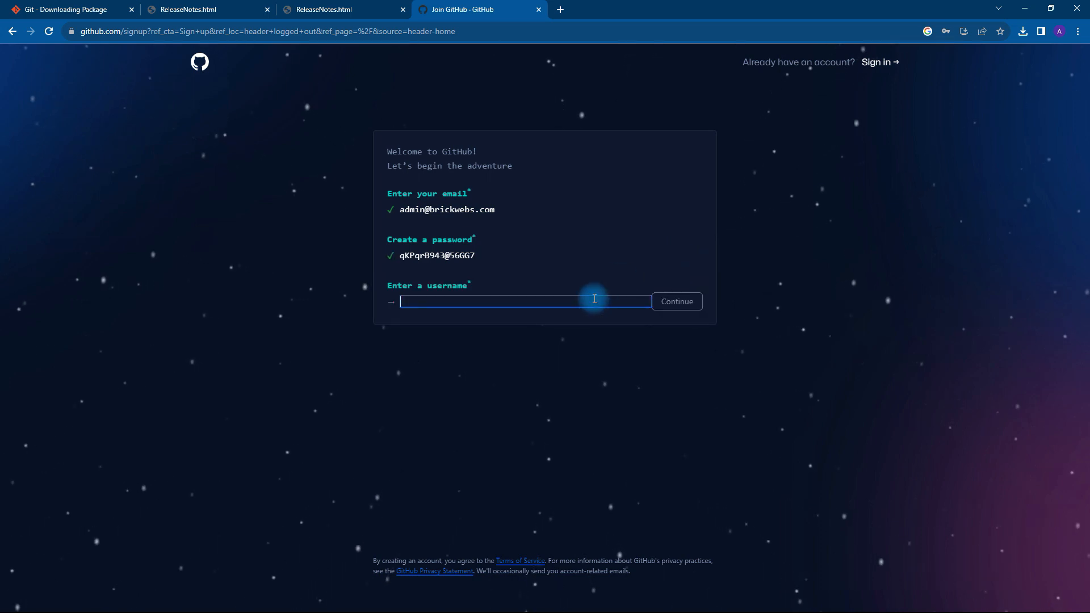
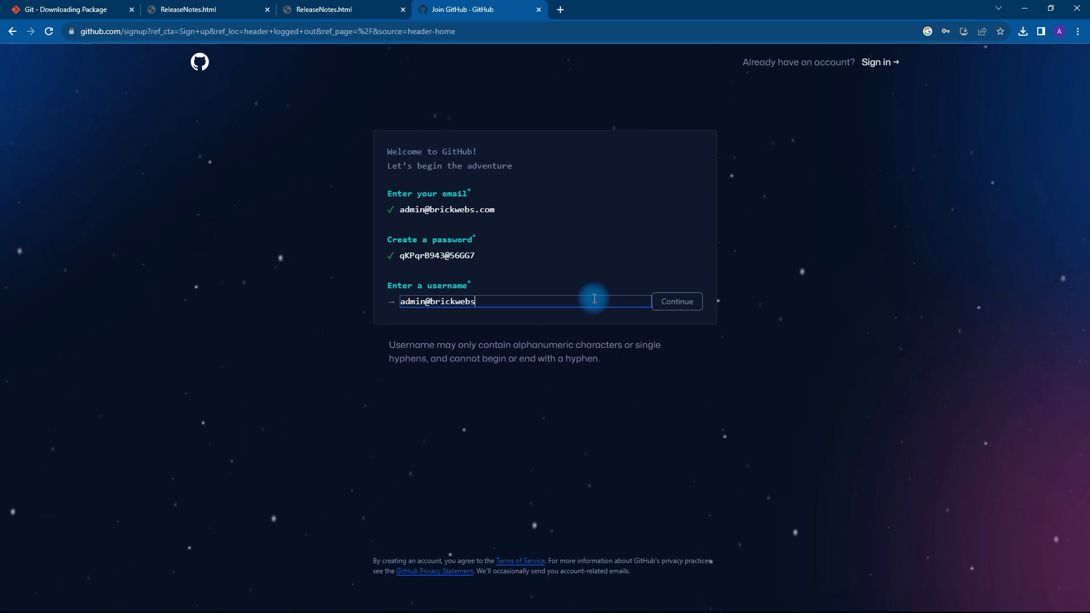
- Fix the username so it is alphanumeric and available, then submit it
{"action": "left_click", "coordinate": [689, 301]}
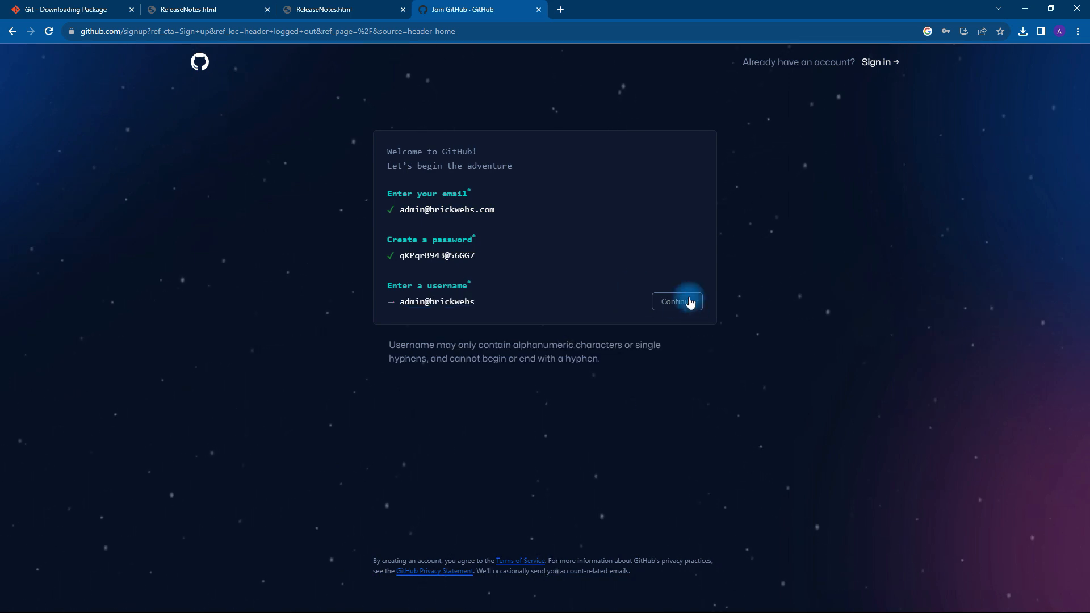
{"action": "left_click", "coordinate": [673, 303]}
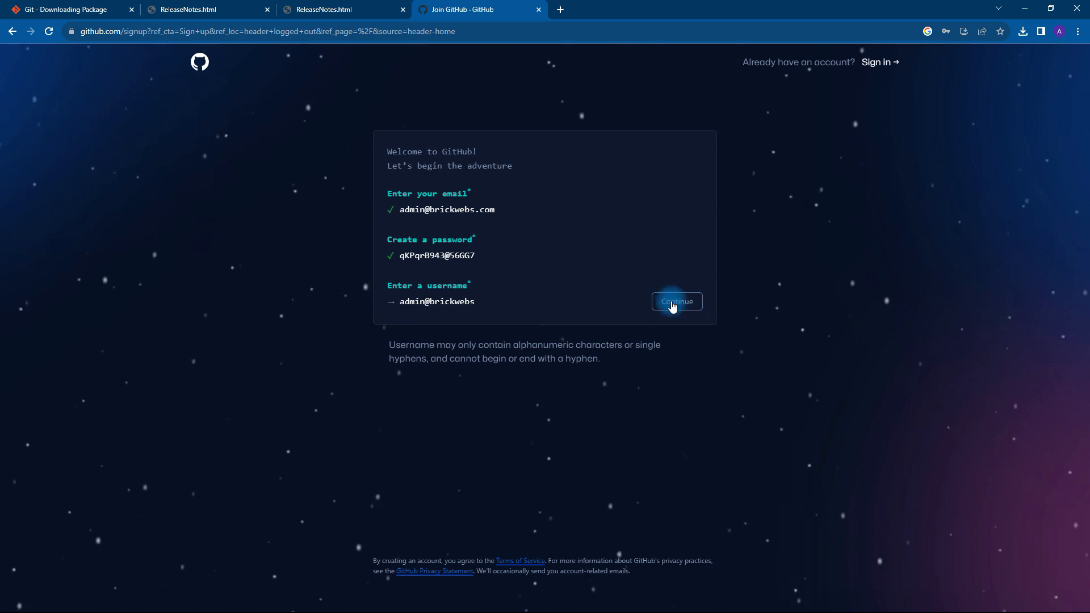
{"action": "left_click", "coordinate": [553, 301]}
{"action": "left_click", "coordinate": [670, 301]}
{"action": "left_click", "coordinate": [512, 307]}
{"action": "left_click_drag", "start_coordinate": [436, 344], "coordinate": [668, 347]}
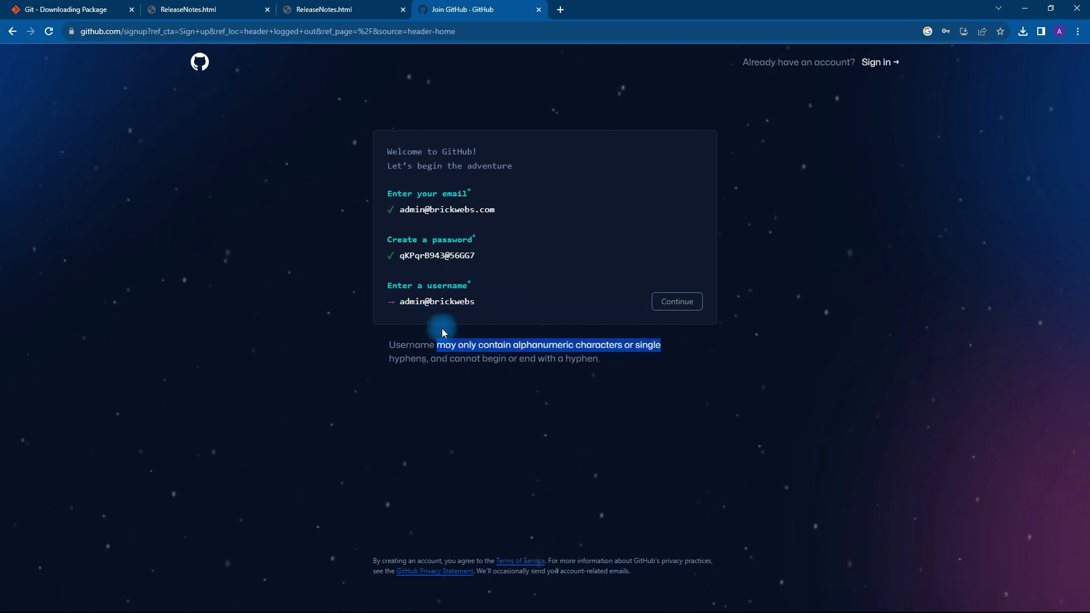
{"action": "left_click_drag", "start_coordinate": [426, 301], "coordinate": [516, 306]}
{"action": "key", "text": "BackSpace"}
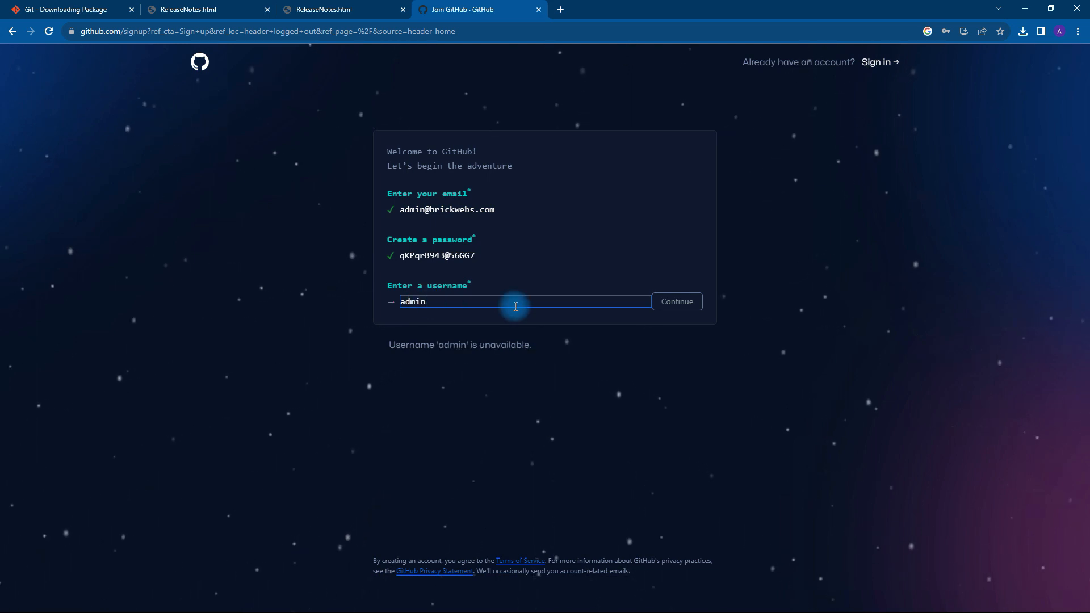
{"action": "type", "text": "_"}
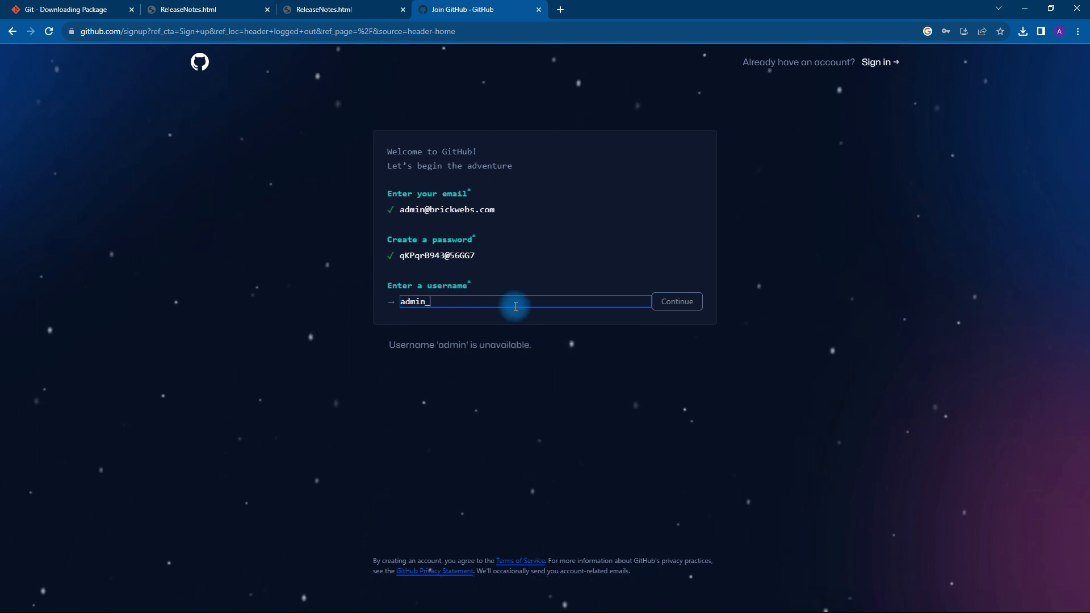
{"action": "type", "text": "brickw"}
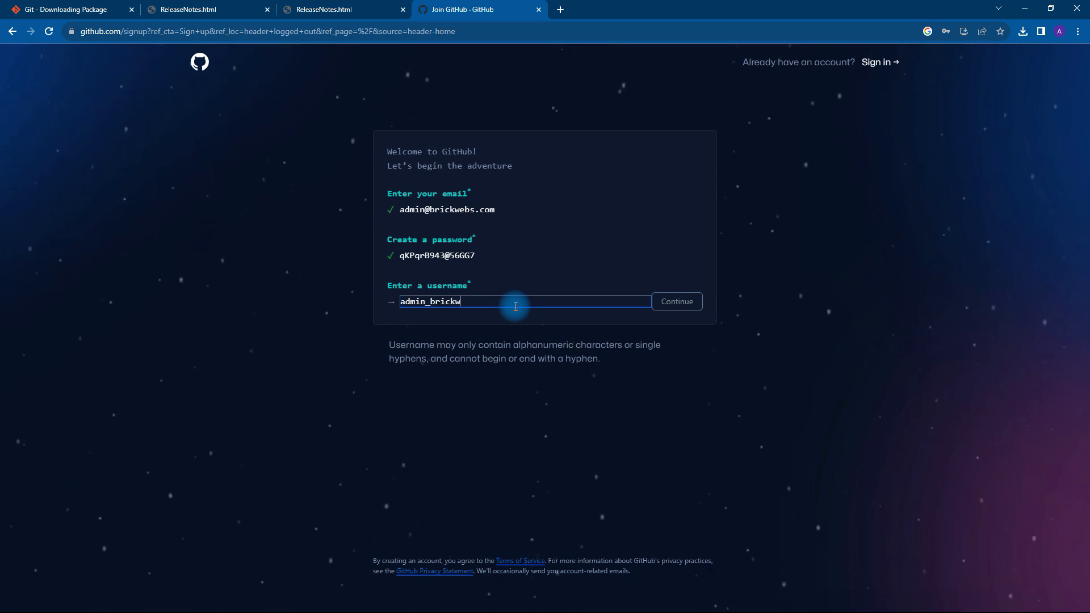
{"action": "key", "text": "BackSpace"}
{"action": "key", "text": "BackSpace"}
{"action": "key", "text": "BackSpace"}
{"action": "key", "text": "BackSpace"}
{"action": "key", "text": "BackSpace"}
{"action": "key", "text": "BackSpace"}
{"action": "key", "text": "BackSpace"}
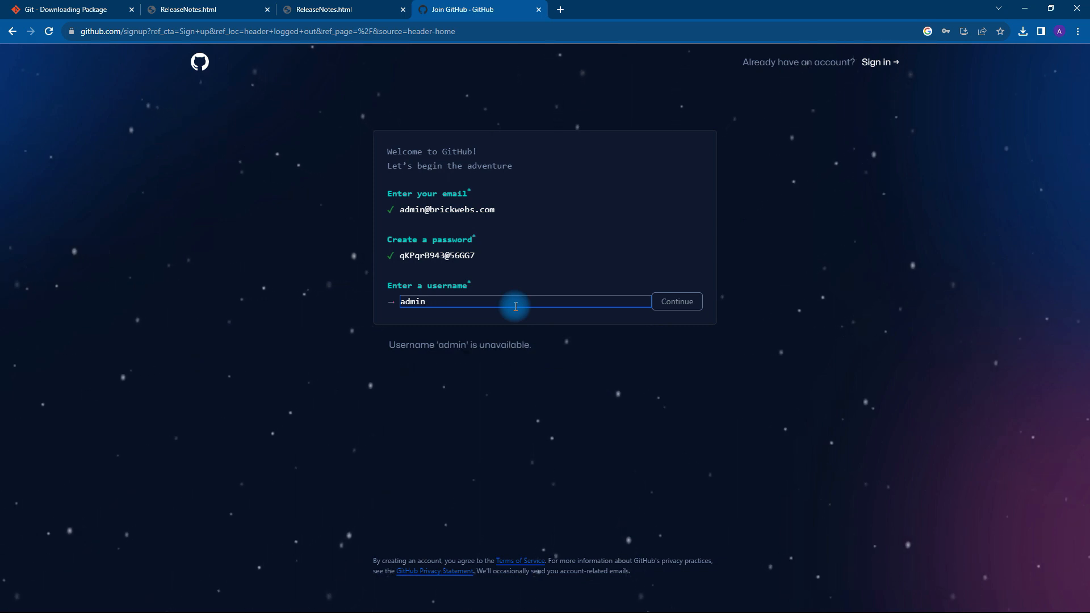
{"action": "type", "text": "Br"}
{"action": "type", "text": "ickw"}
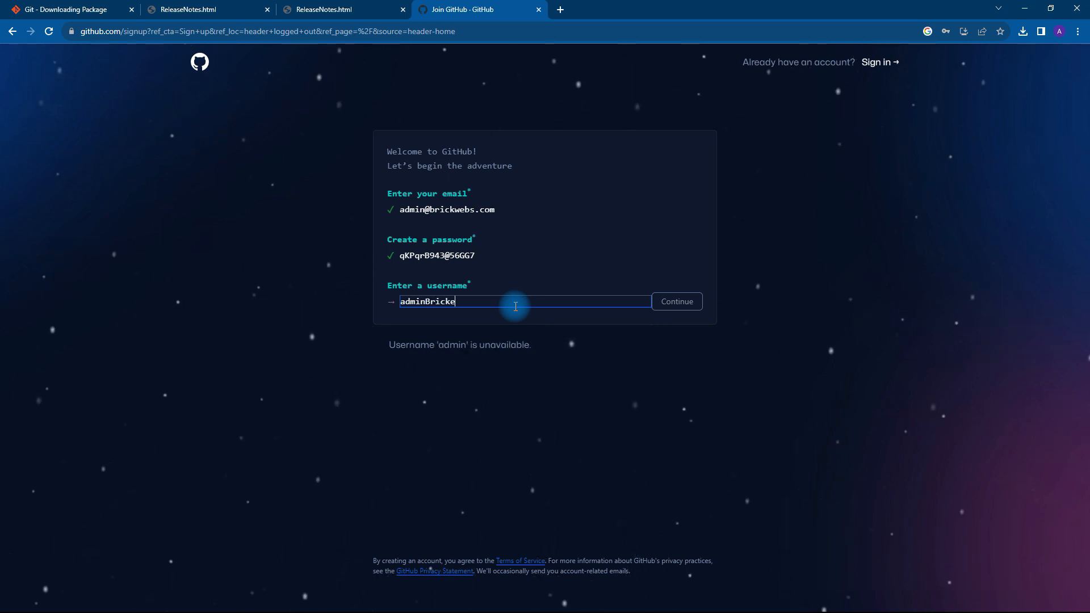
{"action": "type", "text": "ebs"}
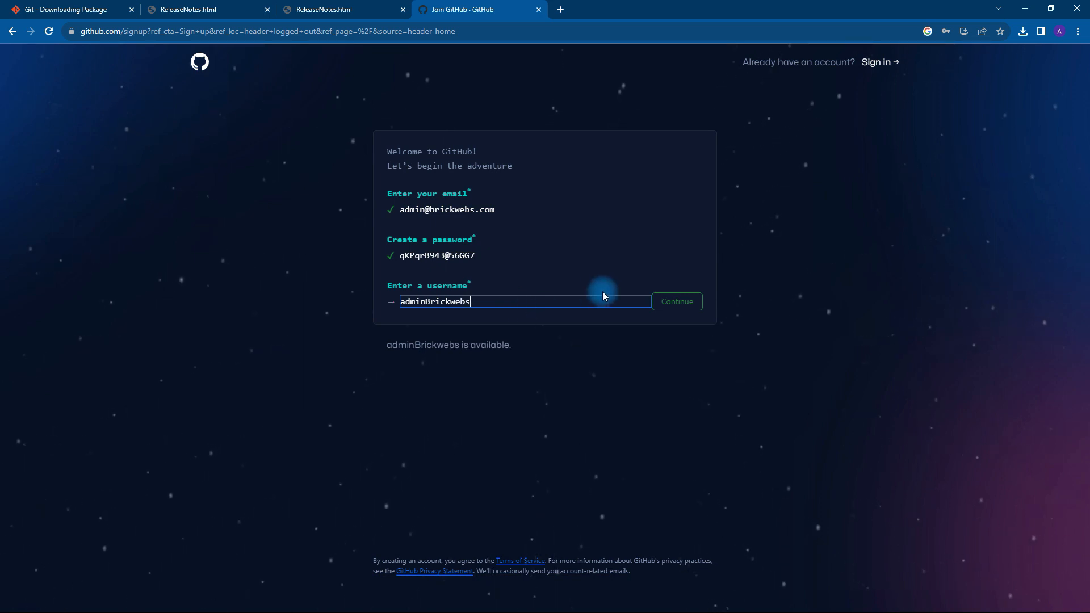
{"action": "key", "text": "Return"}
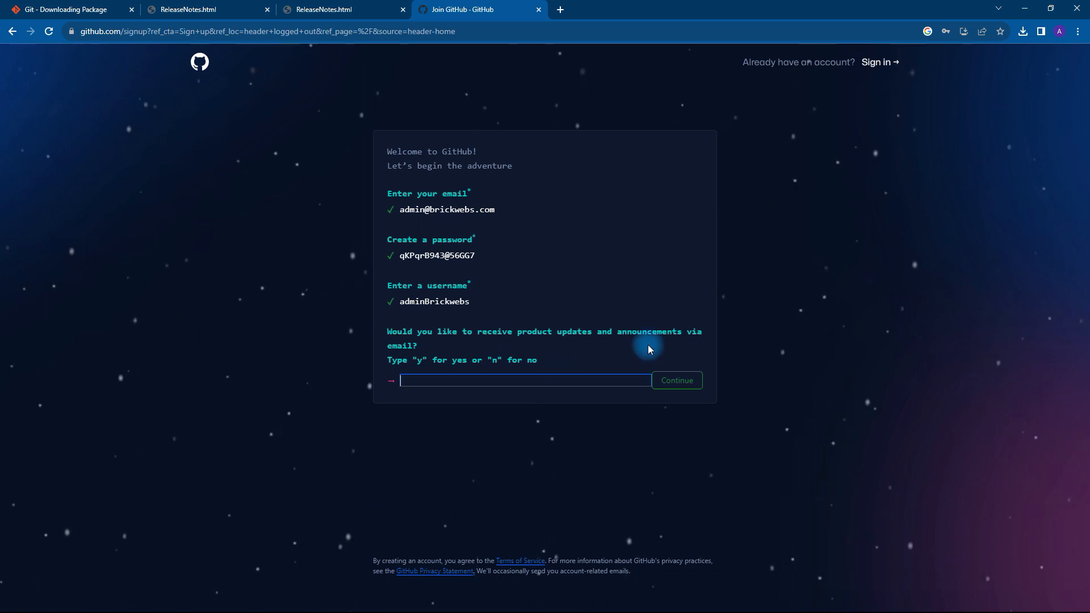
- Decline product update emails and start the account verification puzzle
{"action": "type", "text": "n"}
{"action": "left_click", "coordinate": [689, 384]}
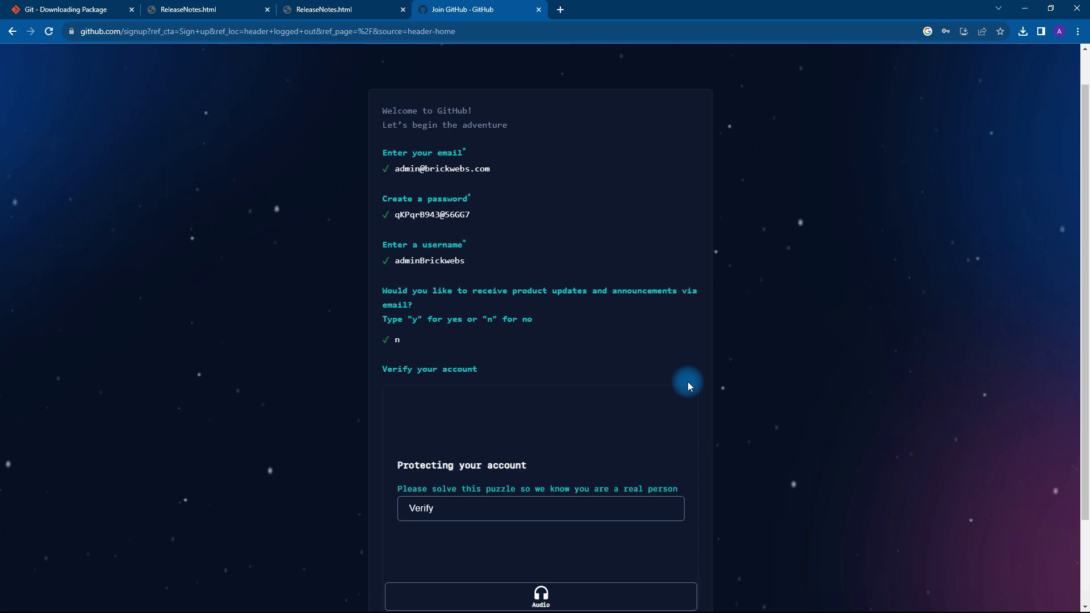
{"action": "scroll", "coordinate": [628, 405], "scroll_direction": "down", "scroll_amount": 3}
{"action": "left_click", "coordinate": [455, 401]}
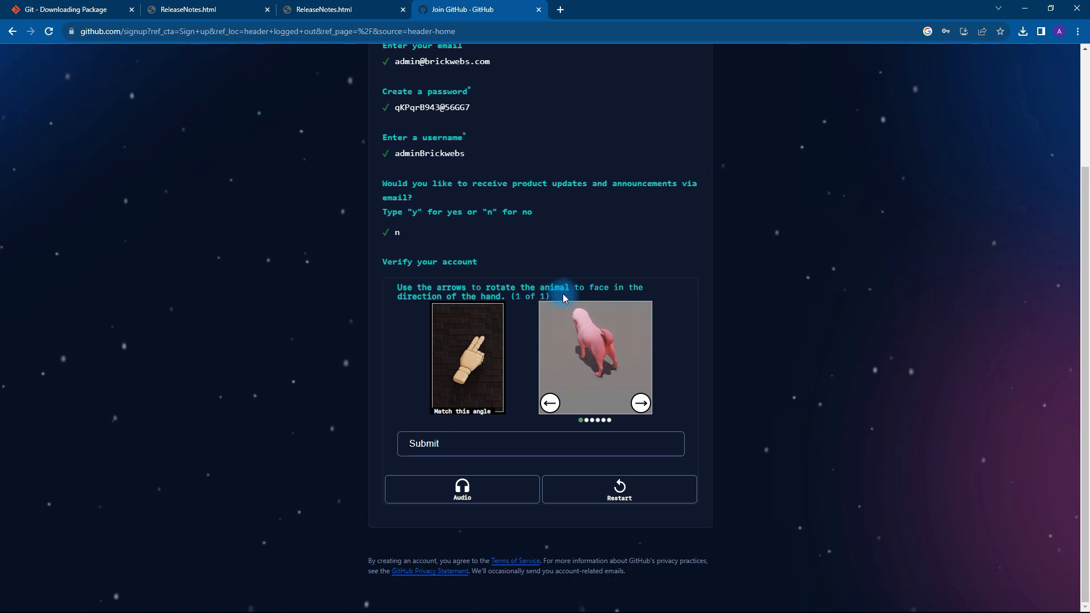
- Rotate the animal to match the hand, submit the puzzle, and create the GitHub account
{"action": "left_click", "coordinate": [545, 403]}
{"action": "left_click", "coordinate": [547, 403]}
{"action": "left_click", "coordinate": [548, 404]}
{"action": "left_click", "coordinate": [548, 405]}
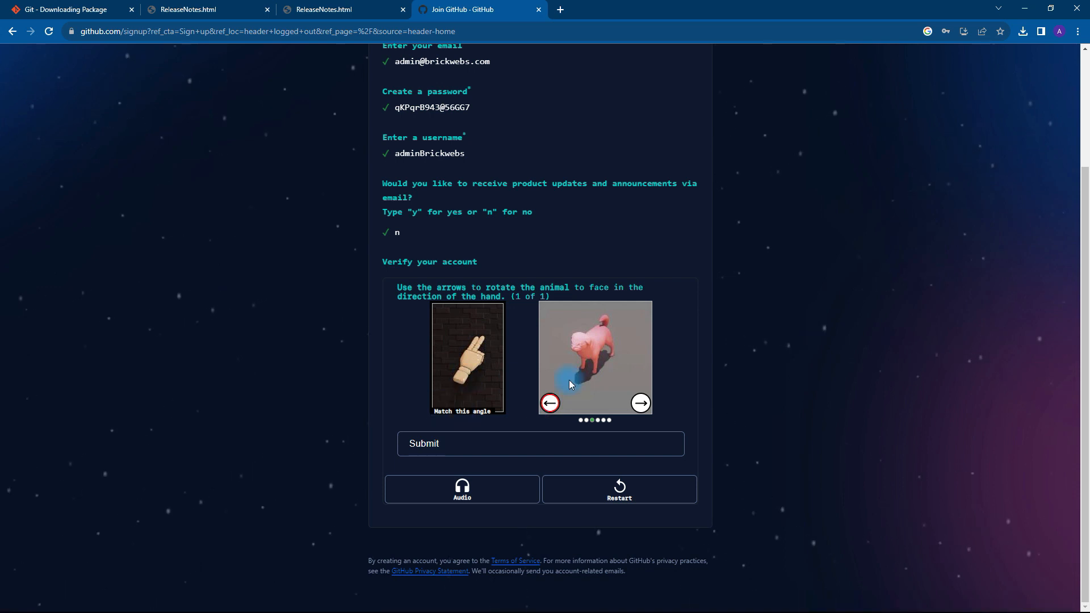
{"action": "left_click", "coordinate": [641, 403]}
{"action": "left_click", "coordinate": [641, 403]}
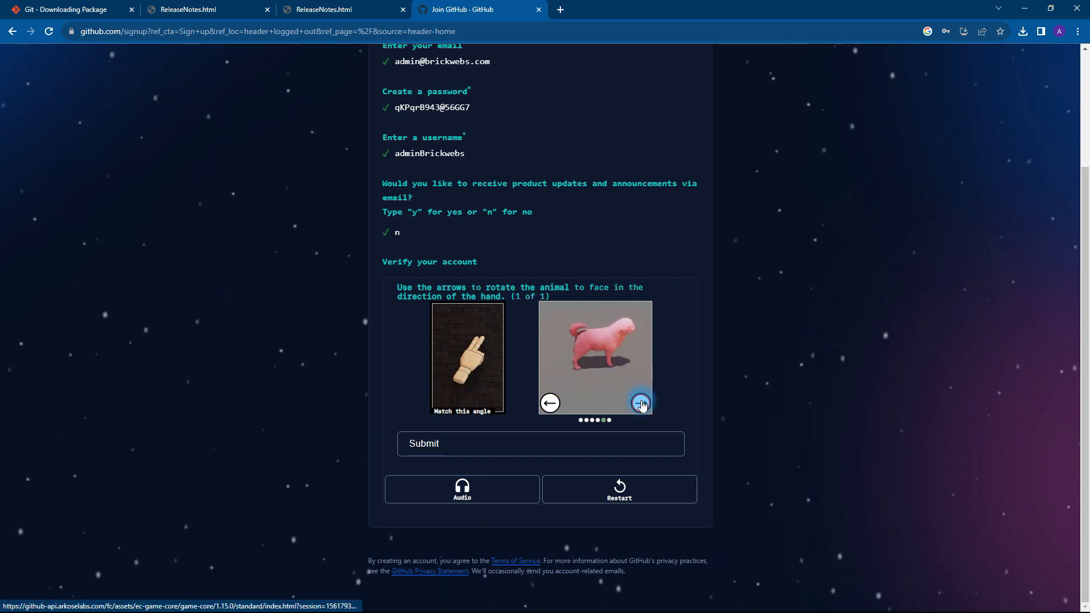
{"action": "left_click", "coordinate": [641, 403]}
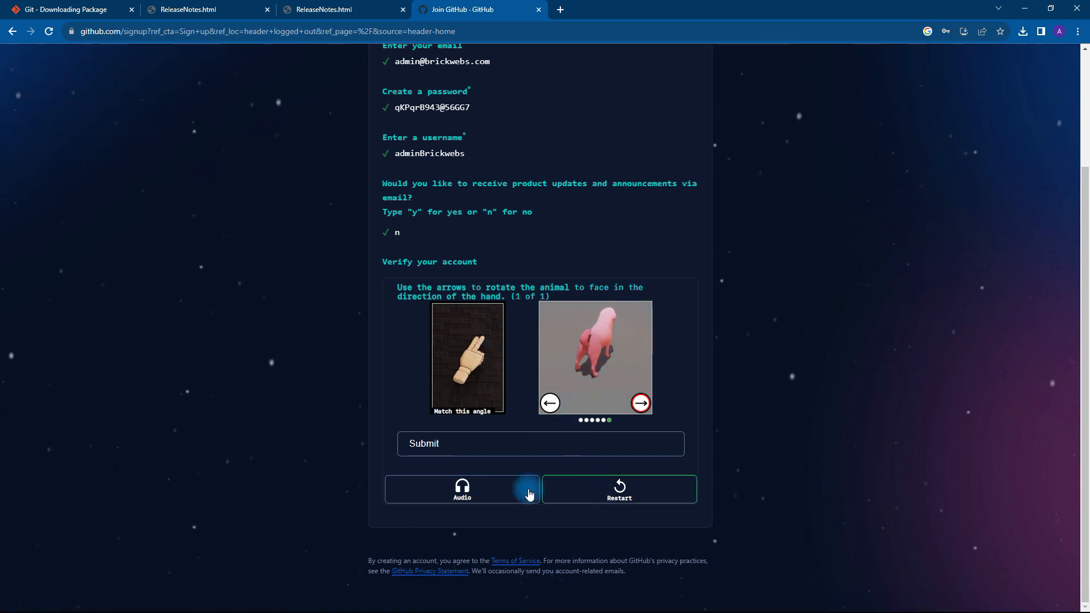
{"action": "left_click", "coordinate": [495, 445]}
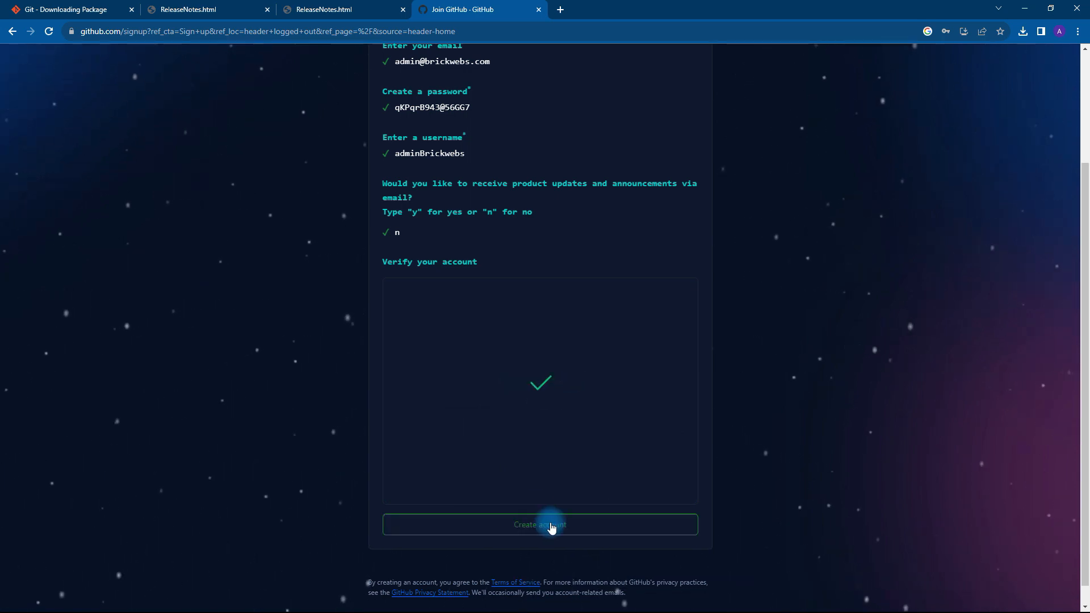
{"action": "left_click", "coordinate": [550, 526]}
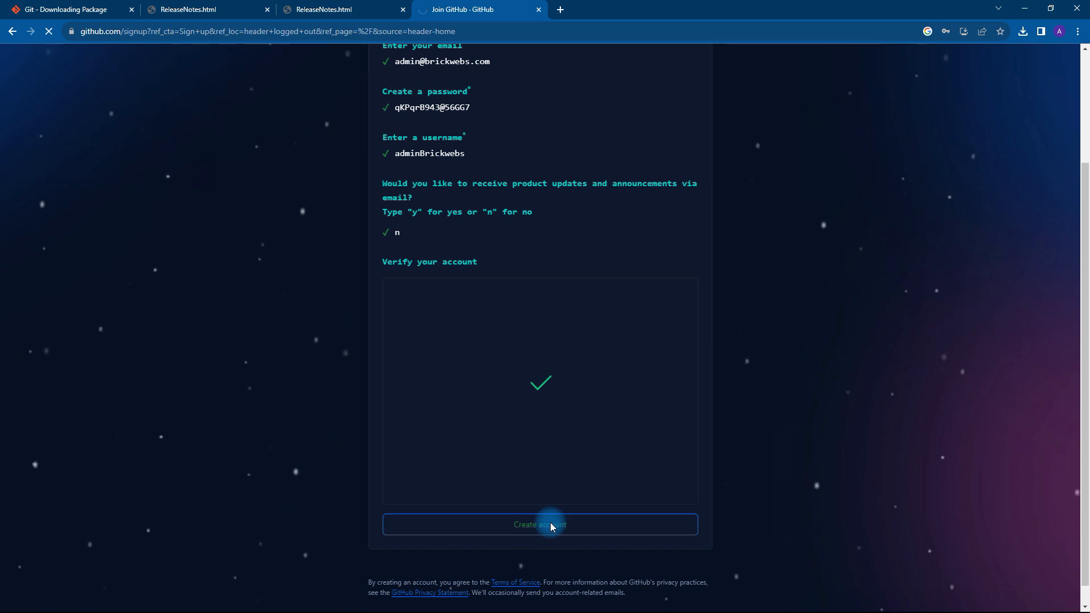
{"action": "left_click", "coordinate": [417, 222]}
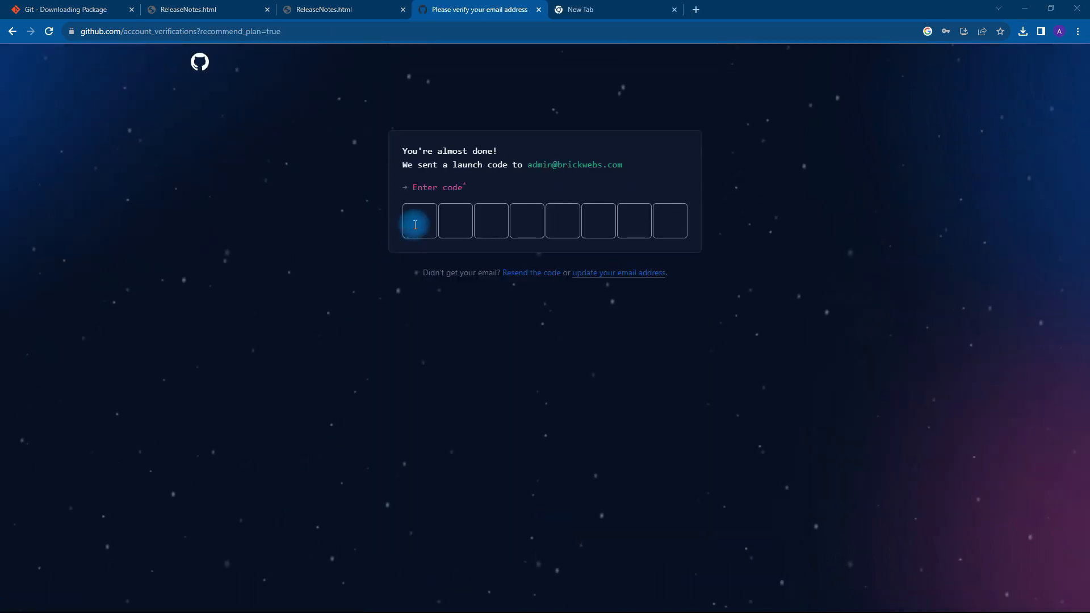
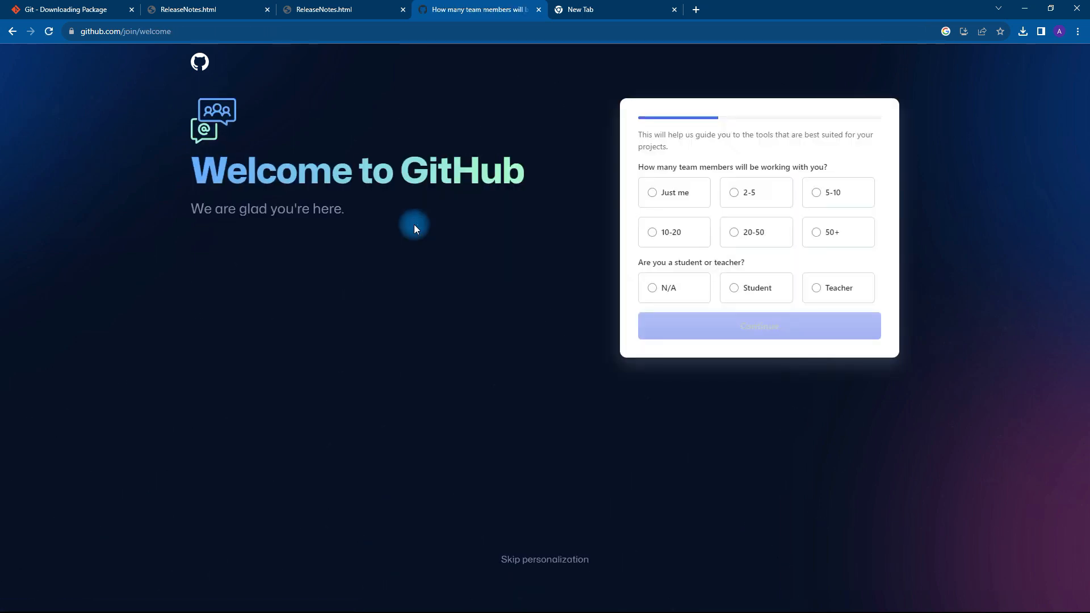
- Paste the verification code and answer the survey with Just me and Teacher
{"action": "left_click", "coordinate": [689, 203]}
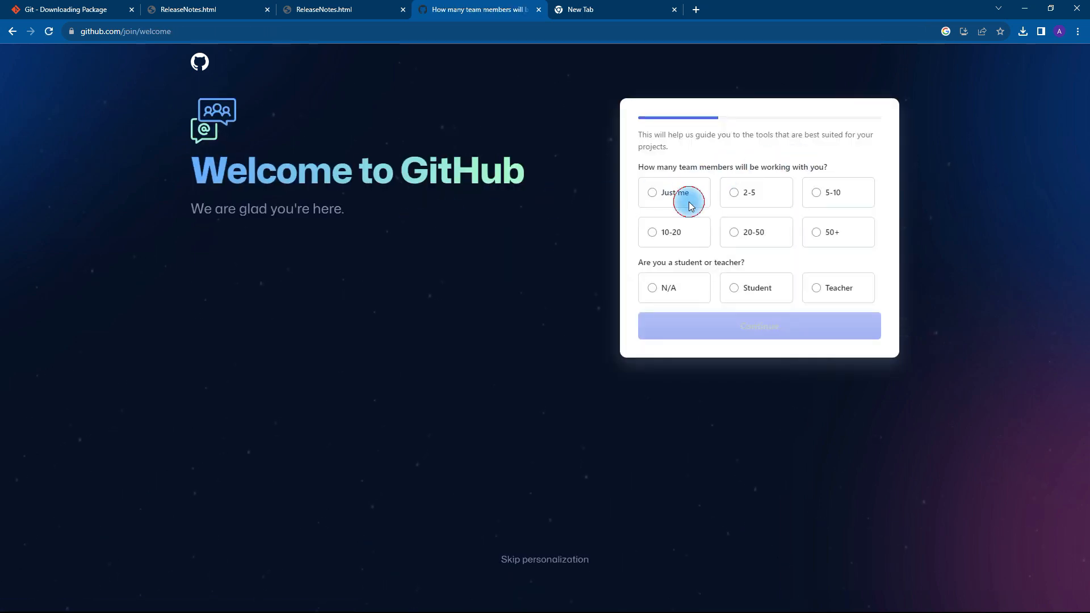
{"action": "left_click", "coordinate": [651, 192]}
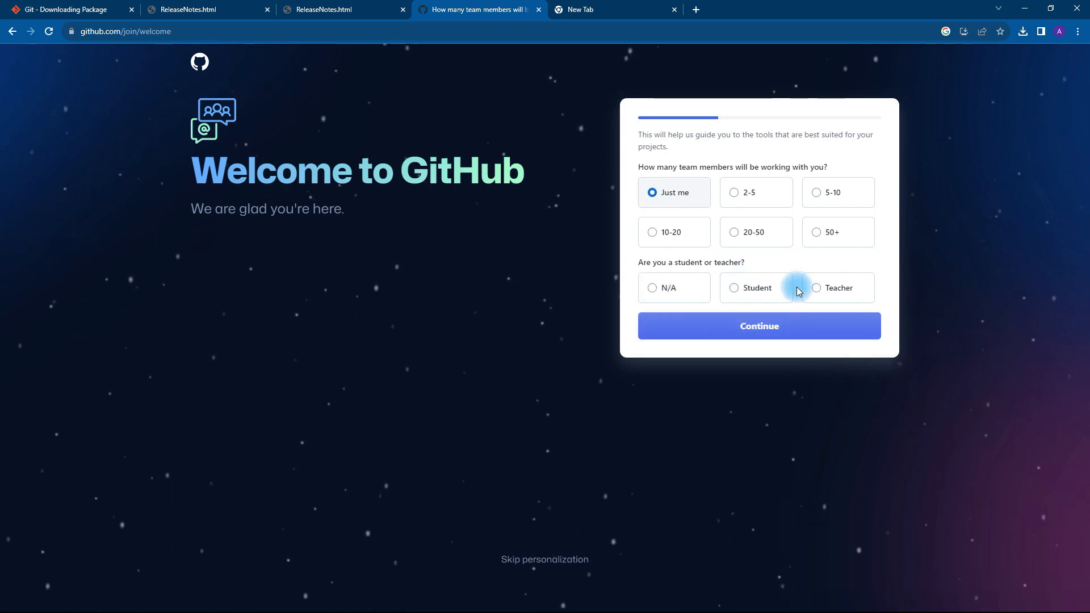
{"action": "left_click", "coordinate": [816, 289]}
{"action": "left_click", "coordinate": [796, 328]}
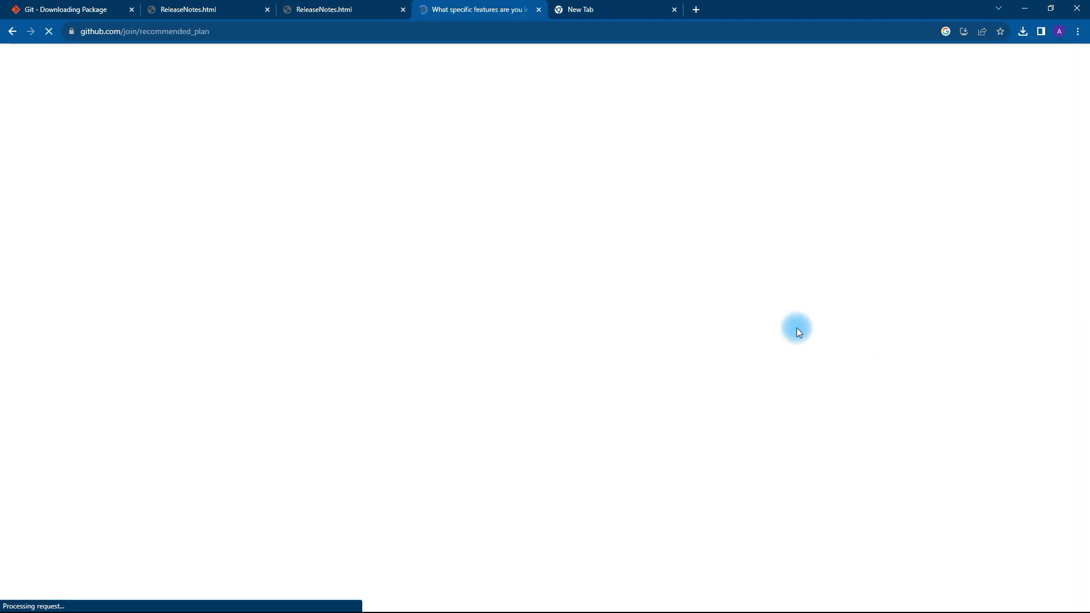
- Choose Collaborative coding, Project Management and Community as interests, then continue on the free plan
{"action": "scroll", "coordinate": [767, 318], "scroll_direction": "down", "scroll_amount": 4}
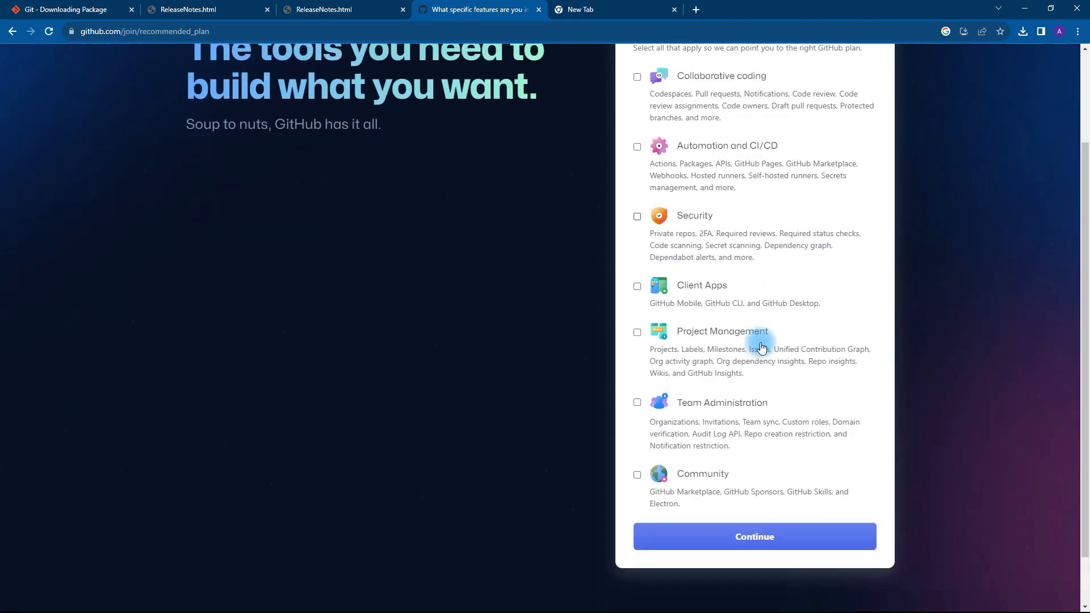
{"action": "scroll", "coordinate": [744, 434], "scroll_direction": "up", "scroll_amount": 3}
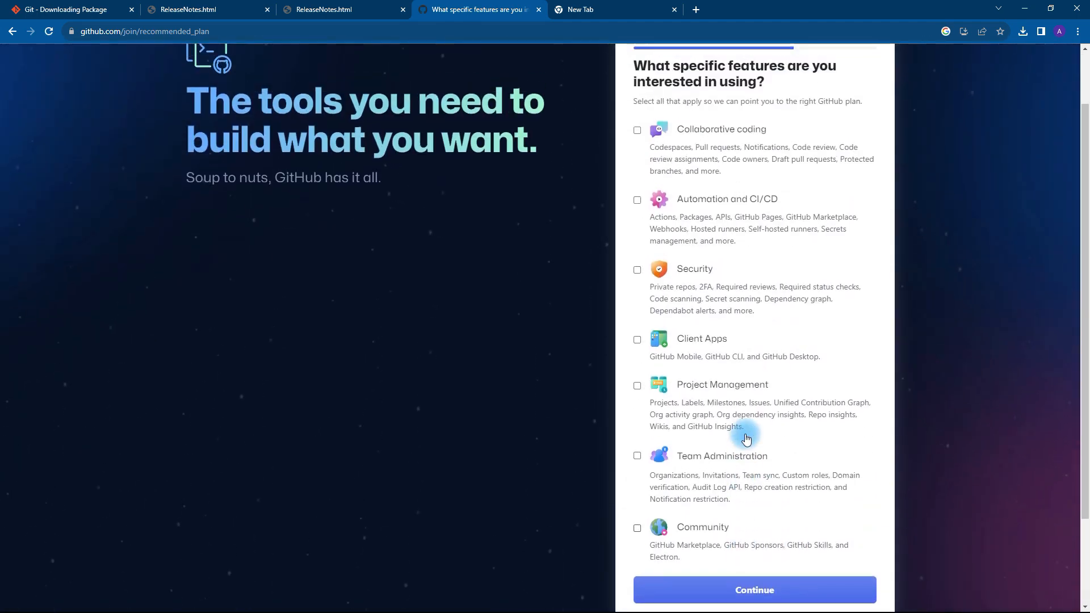
{"action": "left_click", "coordinate": [637, 186]}
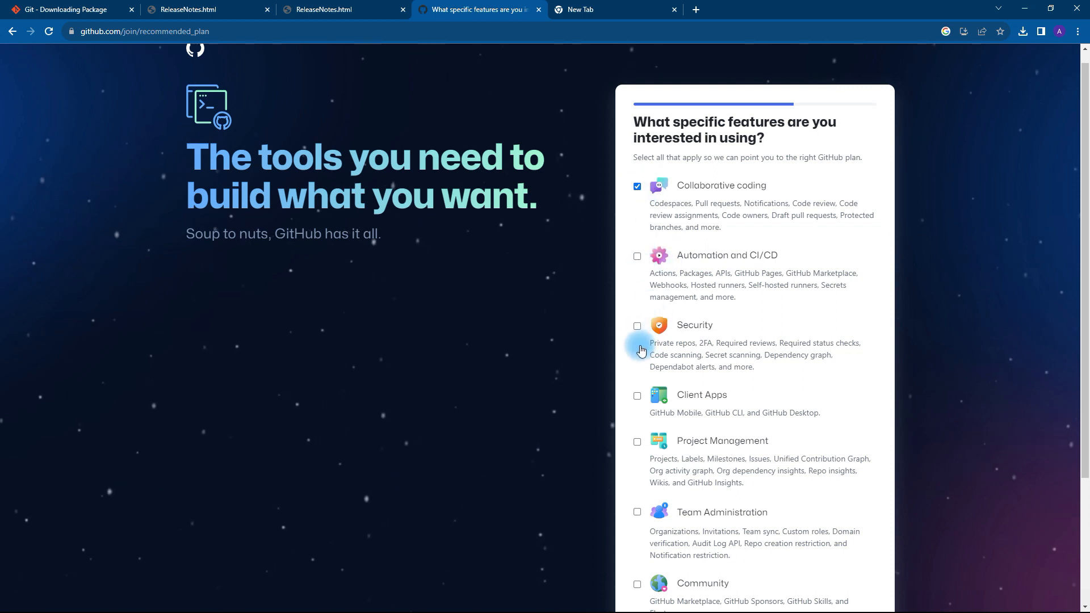
{"action": "scroll", "coordinate": [638, 396], "scroll_direction": "down", "scroll_amount": 2}
{"action": "left_click", "coordinate": [637, 329]}
{"action": "left_click", "coordinate": [640, 469]}
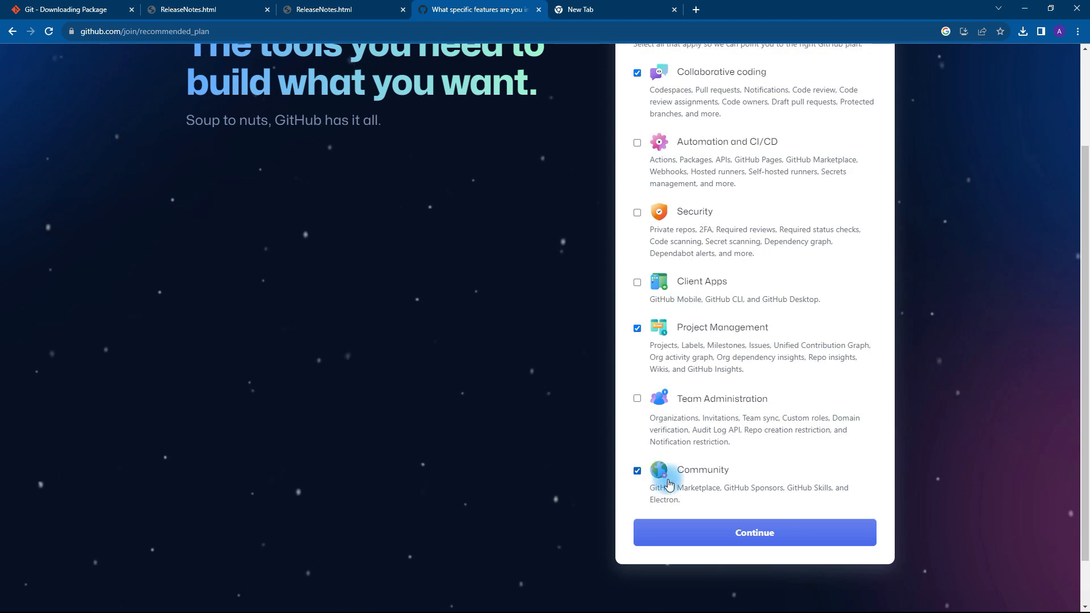
{"action": "left_click", "coordinate": [803, 534]}
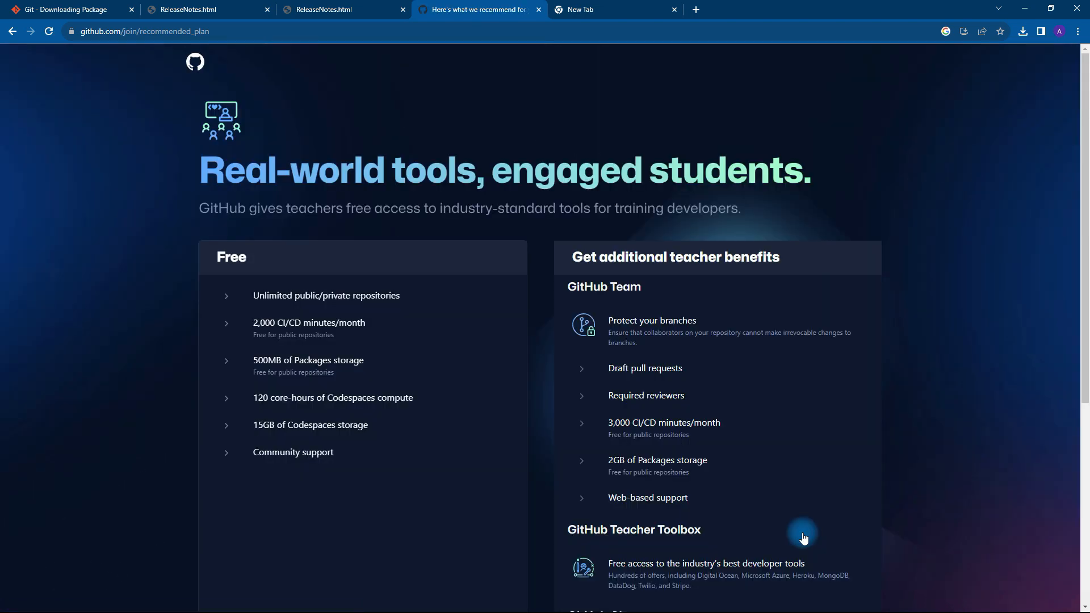
{"action": "scroll", "coordinate": [625, 449], "scroll_direction": "down", "scroll_amount": 2}
{"action": "scroll", "coordinate": [623, 448], "scroll_direction": "down", "scroll_amount": 4}
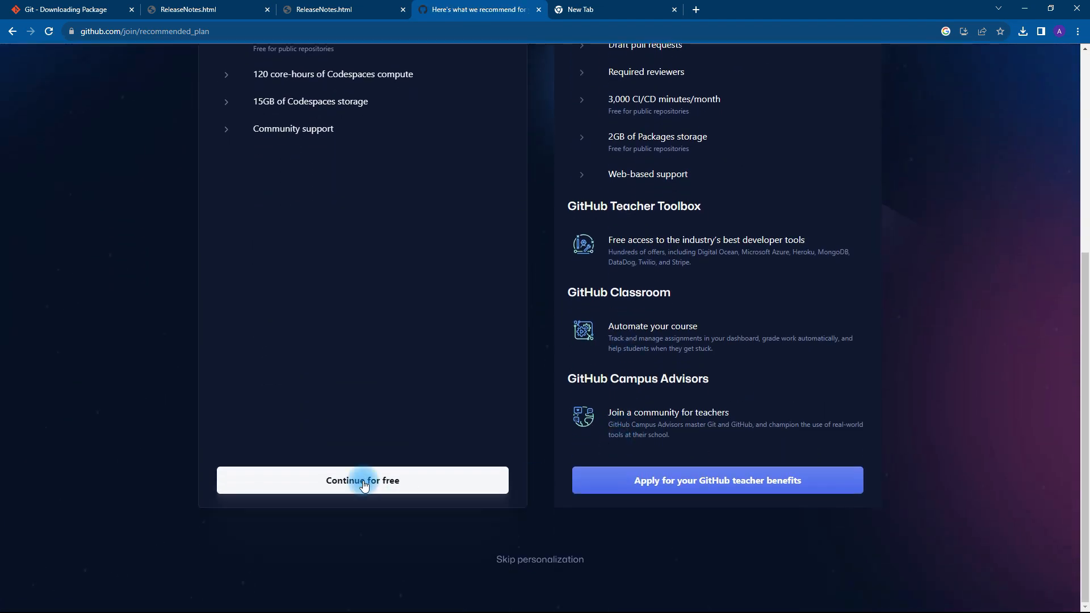
{"action": "left_click", "coordinate": [363, 481]}
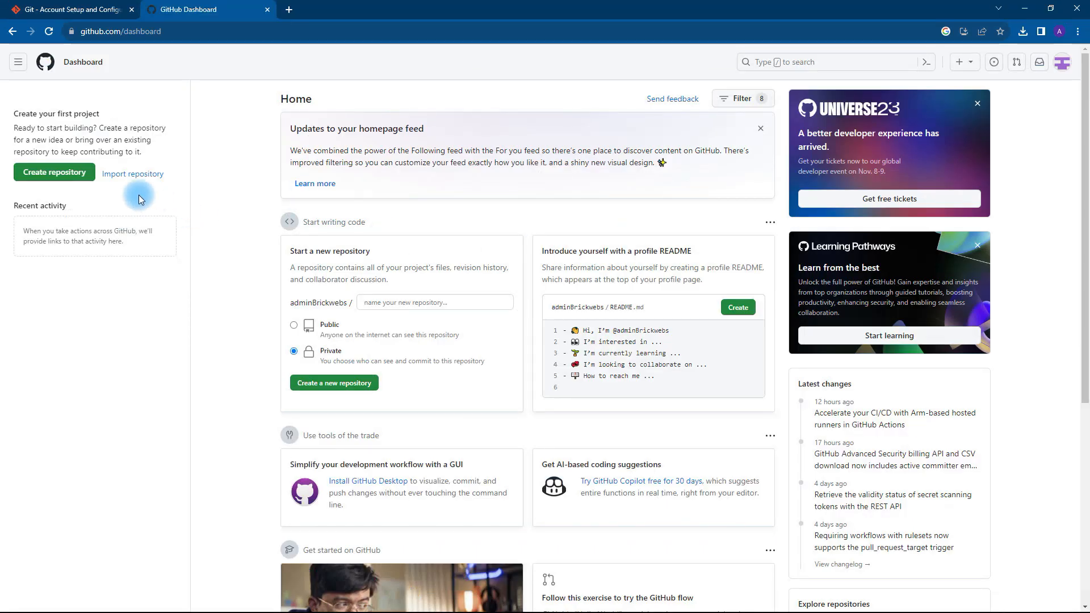
- Use the Dashboard's green Create repository button to begin a new repository
{"action": "left_click", "coordinate": [59, 177]}
- Name the repository snackbar_app, describe it as Demo, keep it Public, and create it
{"action": "left_click", "coordinate": [475, 201]}
{"action": "left_click", "coordinate": [542, 230]}
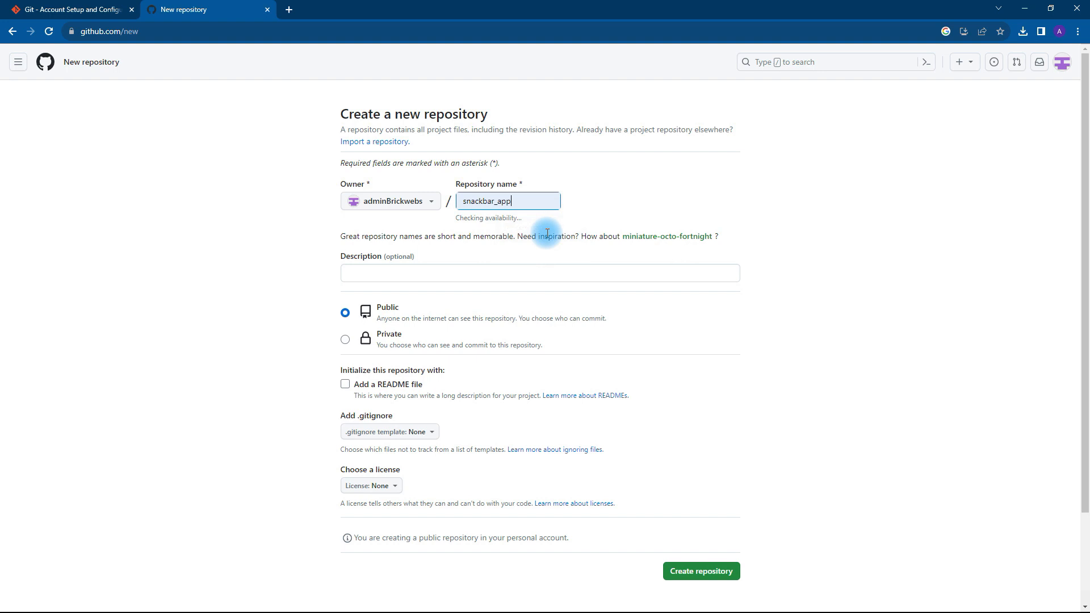
{"action": "left_click", "coordinate": [397, 272]}
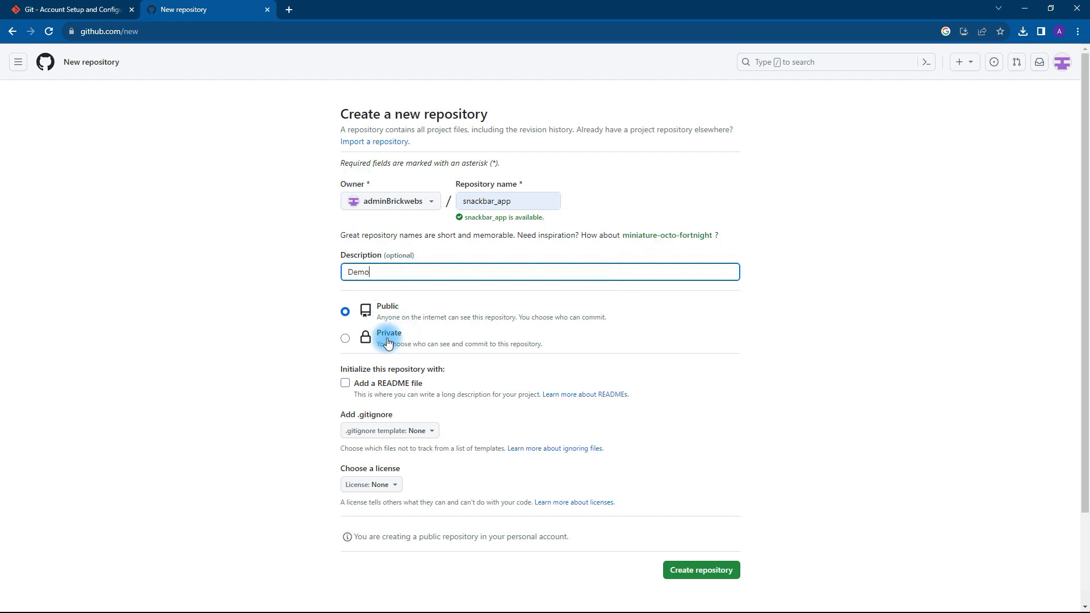
{"action": "left_click_drag", "start_coordinate": [589, 316], "coordinate": [366, 322]}
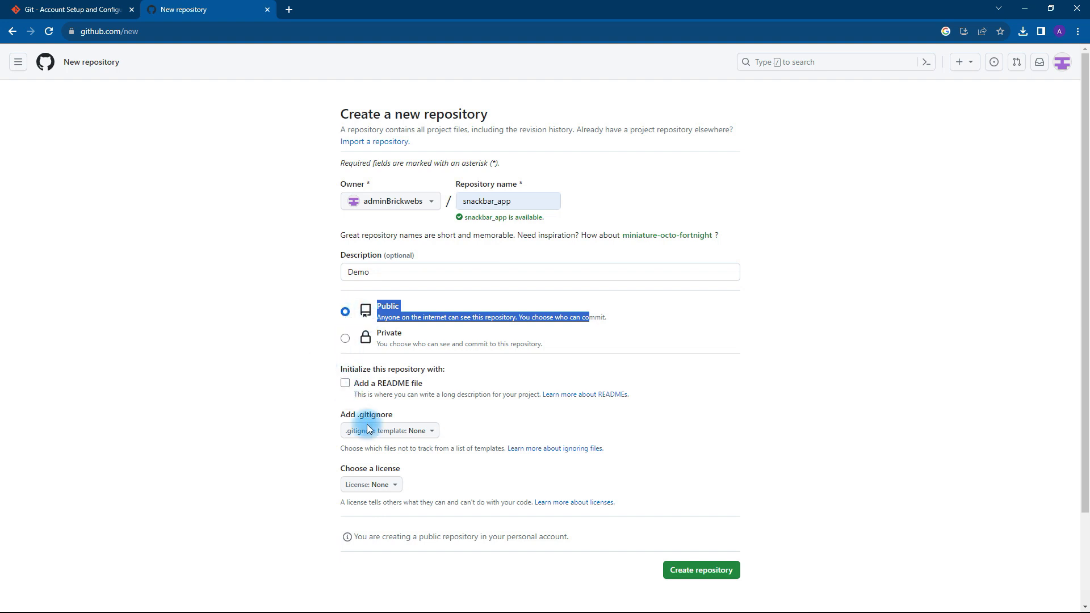
{"action": "left_click", "coordinate": [708, 577]}
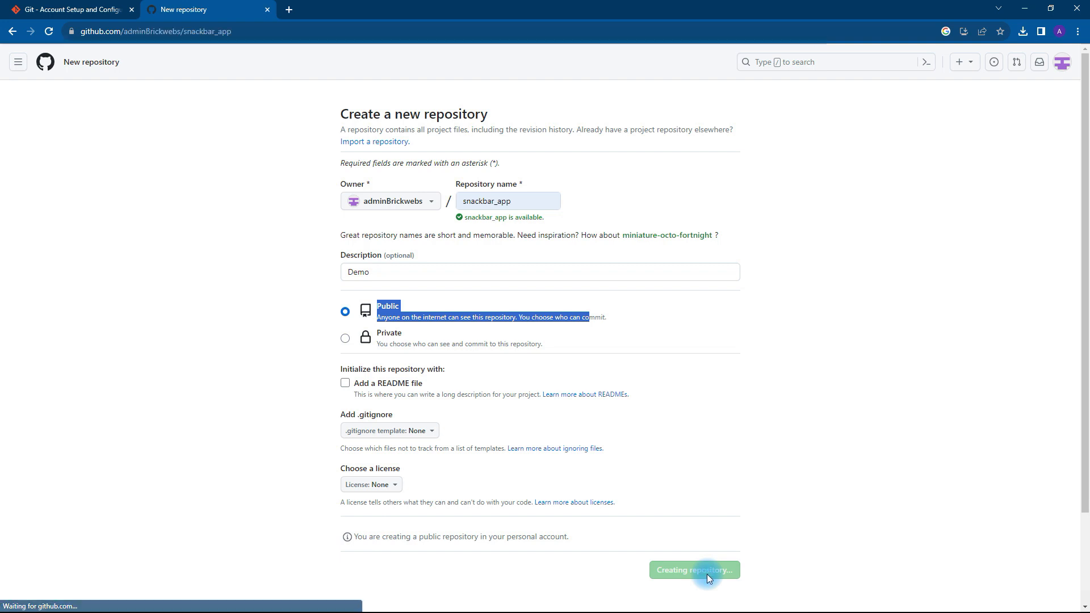
{"action": "scroll", "coordinate": [448, 470], "scroll_direction": "down", "scroll_amount": 3}
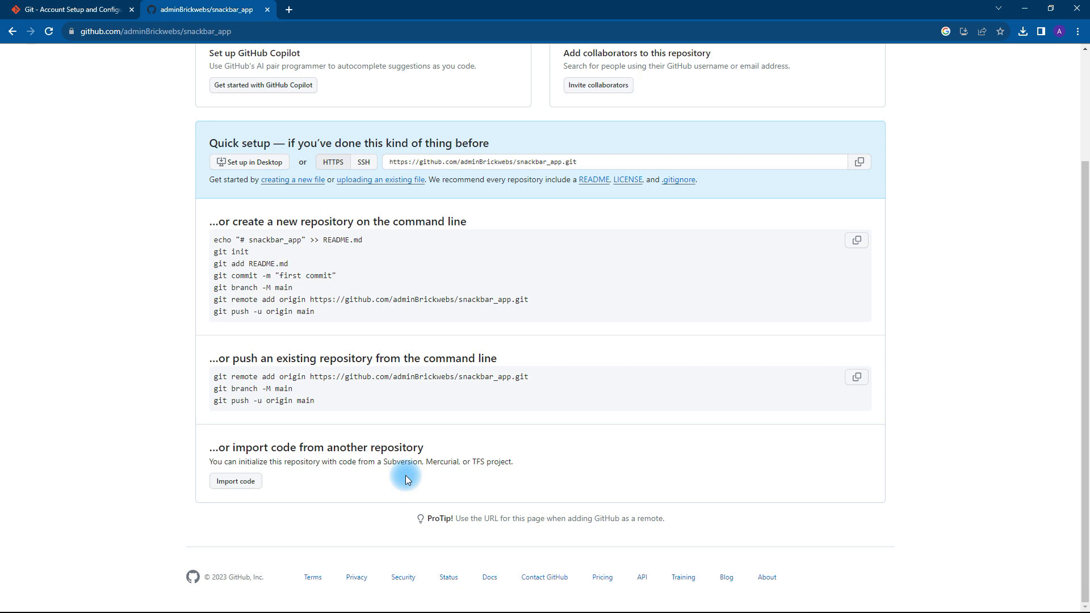
- Copy the 'git init' command from GitHub's setup instructions, then return to snackbar_app in VS Code
{"action": "left_click_drag", "start_coordinate": [215, 254], "coordinate": [258, 257]}
{"action": "key", "text": "ctrl+c"}
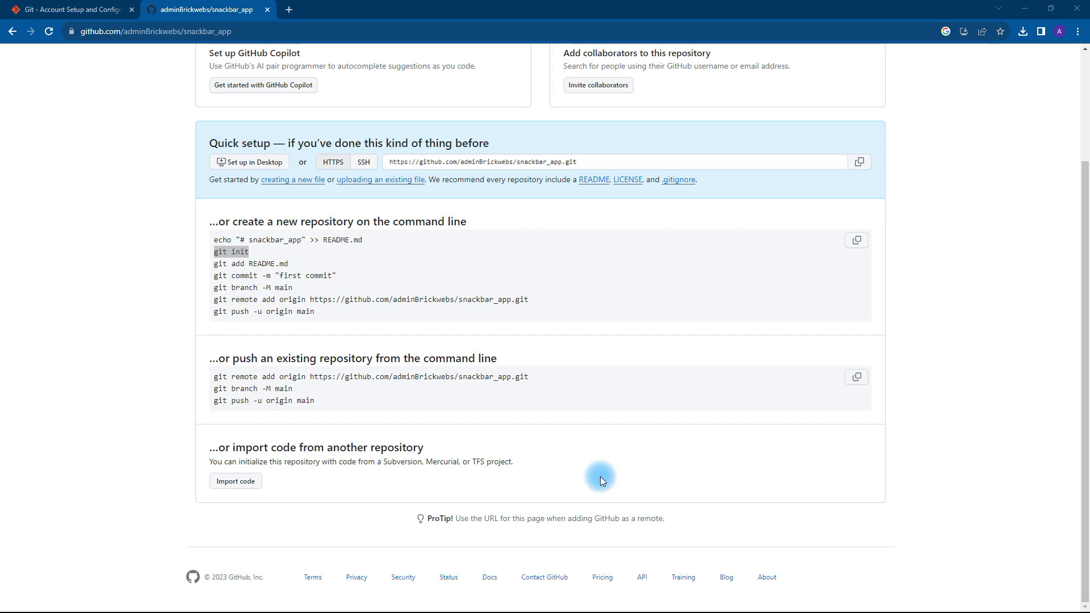
{"action": "key", "text": "alt+Tab"}
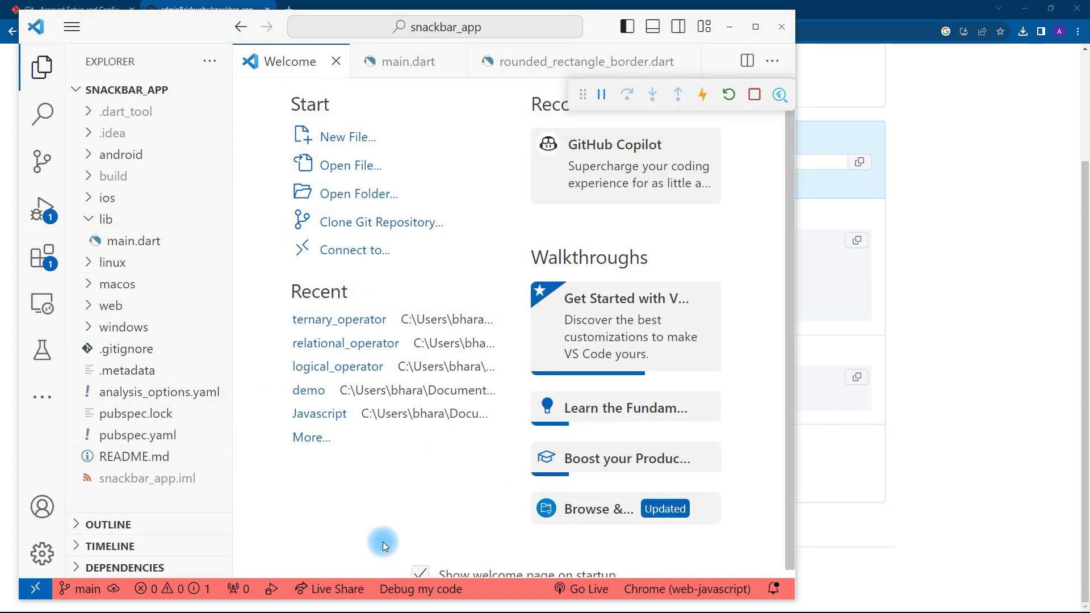
- Open a Git Bash terminal and run git init in the snackbar_app folder
{"action": "left_click", "coordinate": [82, 37]}
{"action": "mouse_move", "coordinate": [155, 211]}
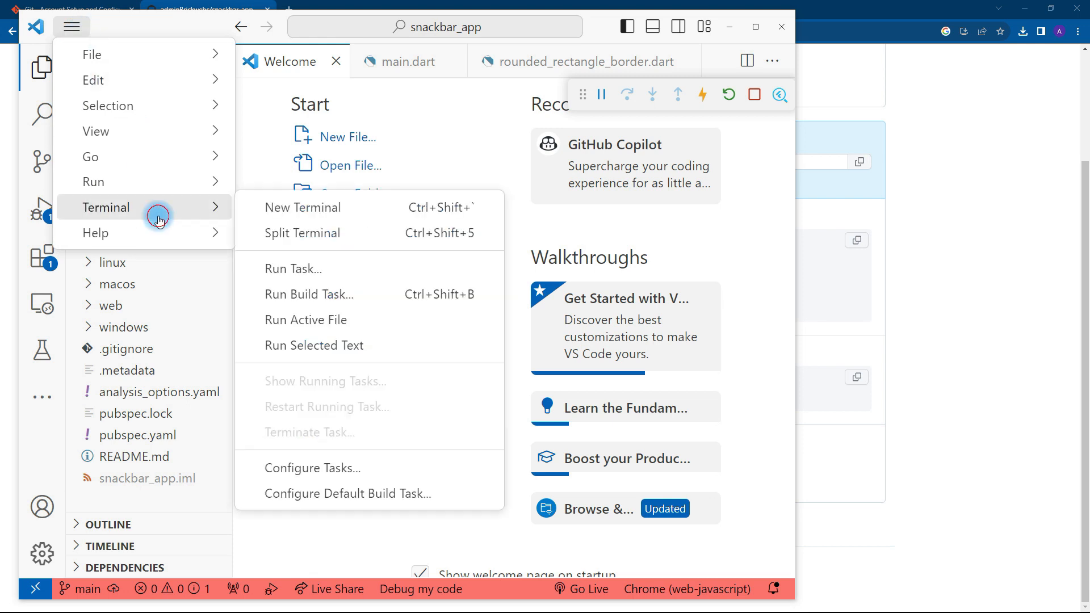
{"action": "left_click", "coordinate": [255, 207]}
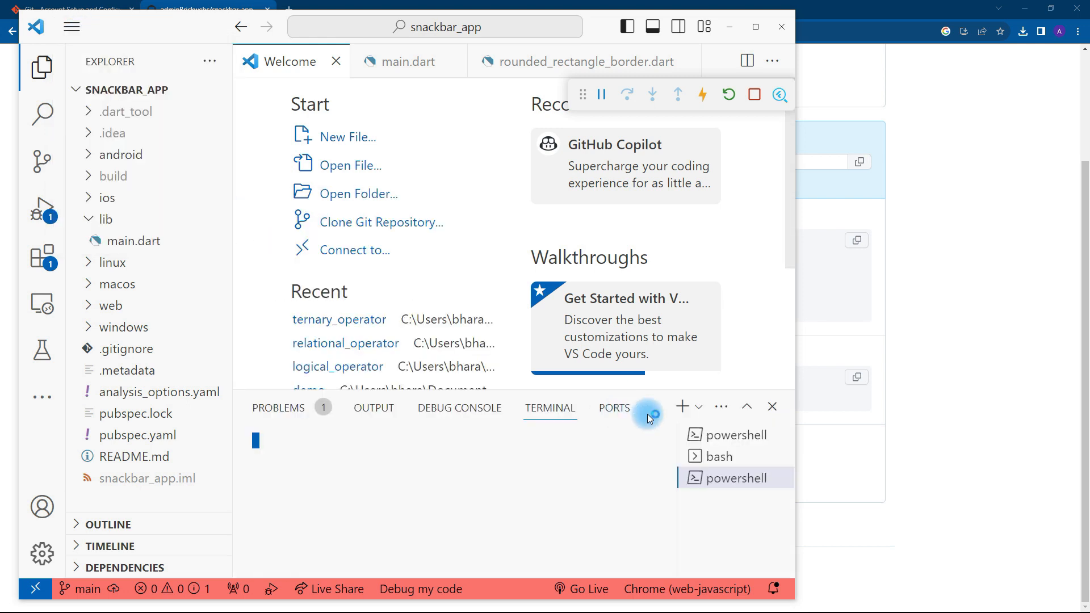
{"action": "left_click", "coordinate": [700, 408]}
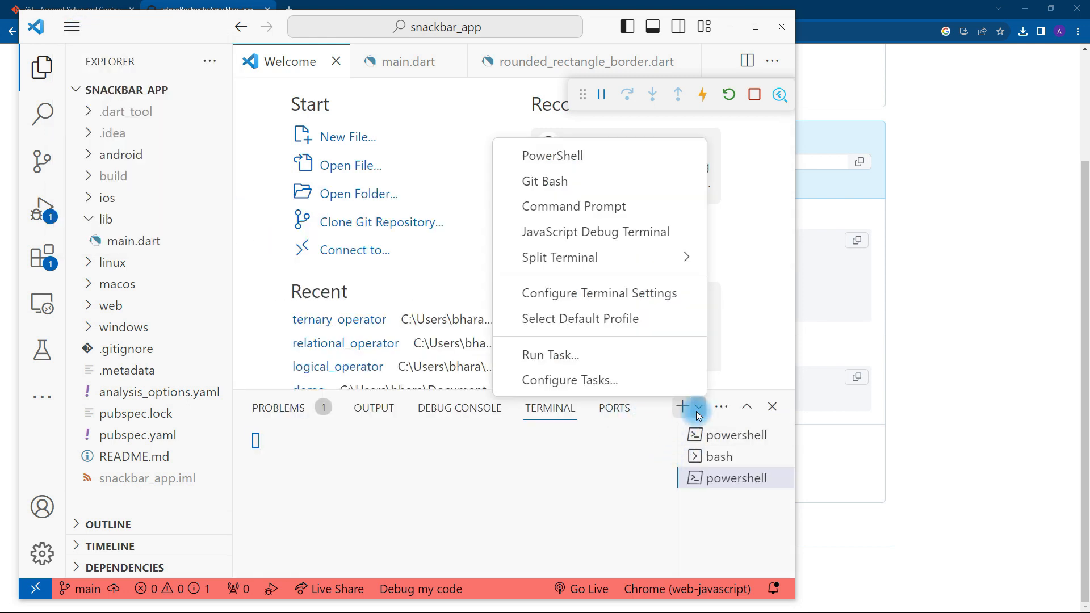
{"action": "left_click", "coordinate": [615, 194]}
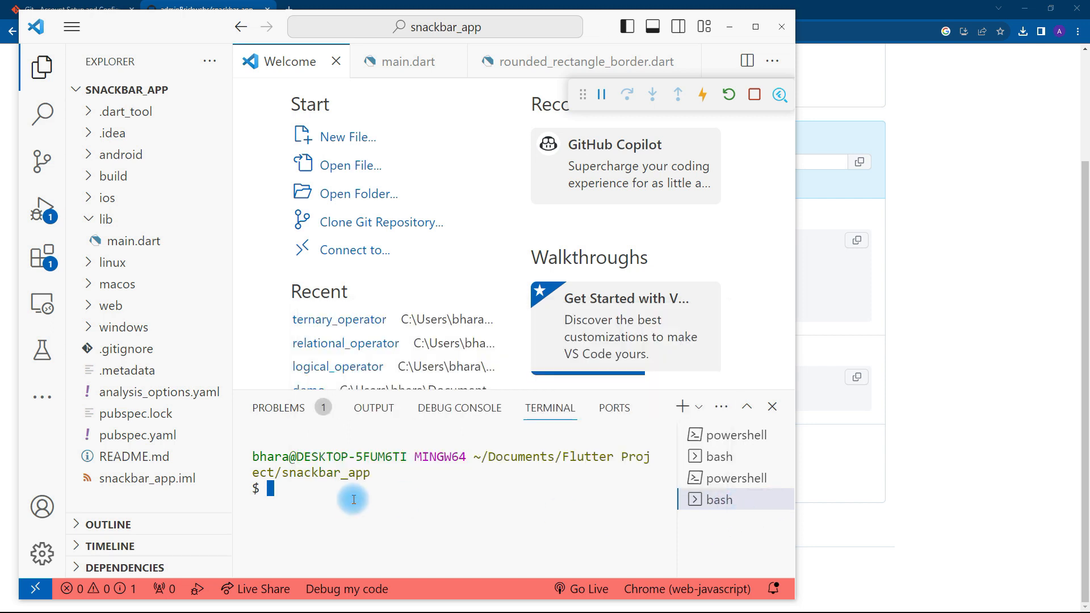
{"action": "type", "text": "git init"}
{"action": "key", "text": "Return"}
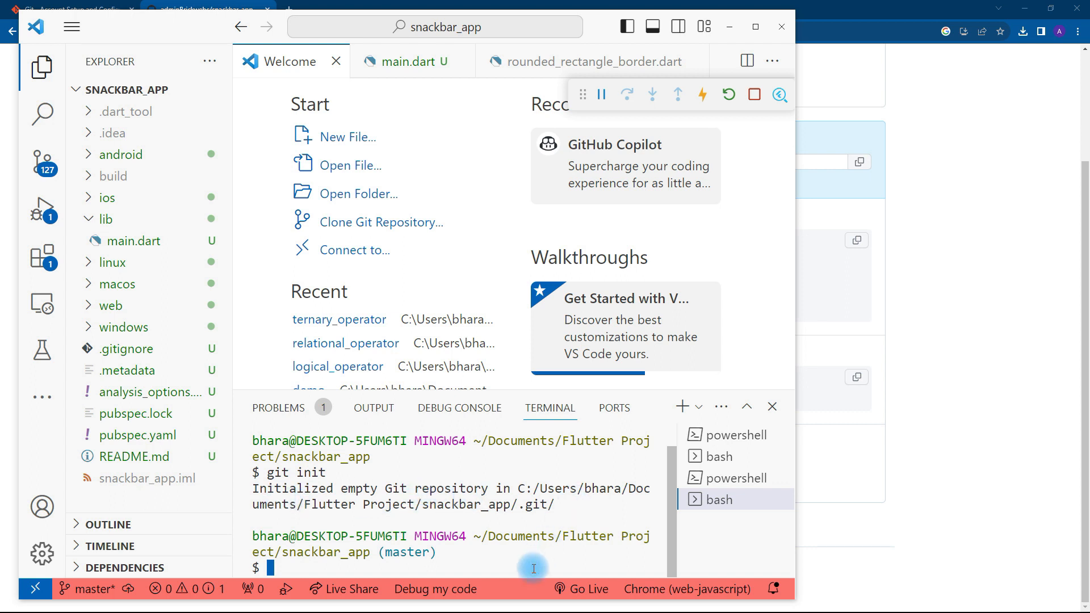
- Run git add . in the bash terminal to stage all project files
{"action": "type", "text": "git add ."}
{"action": "left_click_drag", "start_coordinate": [321, 570], "coordinate": [335, 570]}
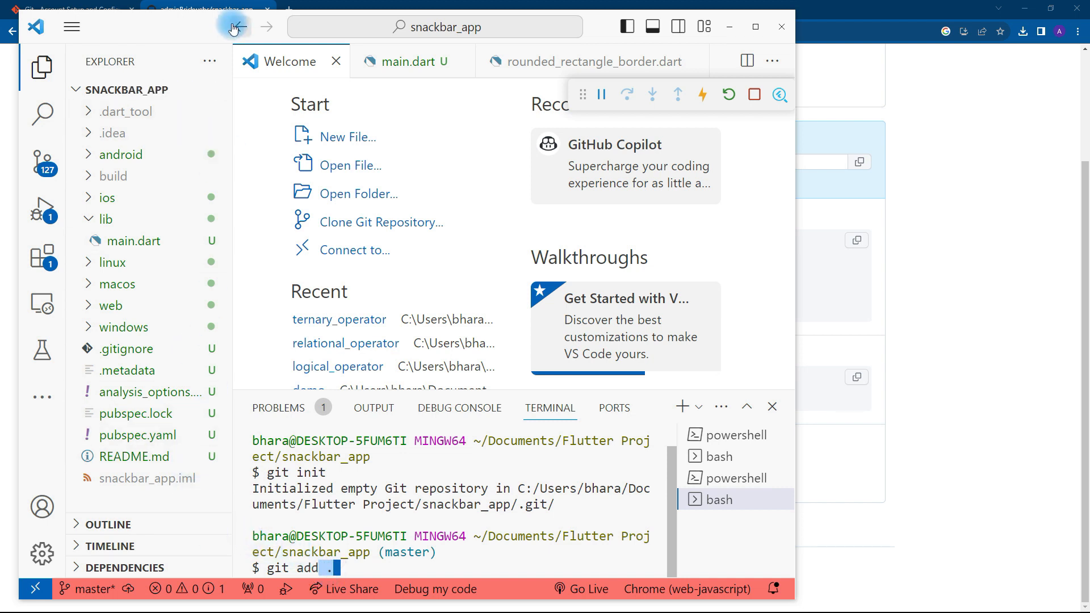
{"action": "left_click", "coordinate": [371, 569]}
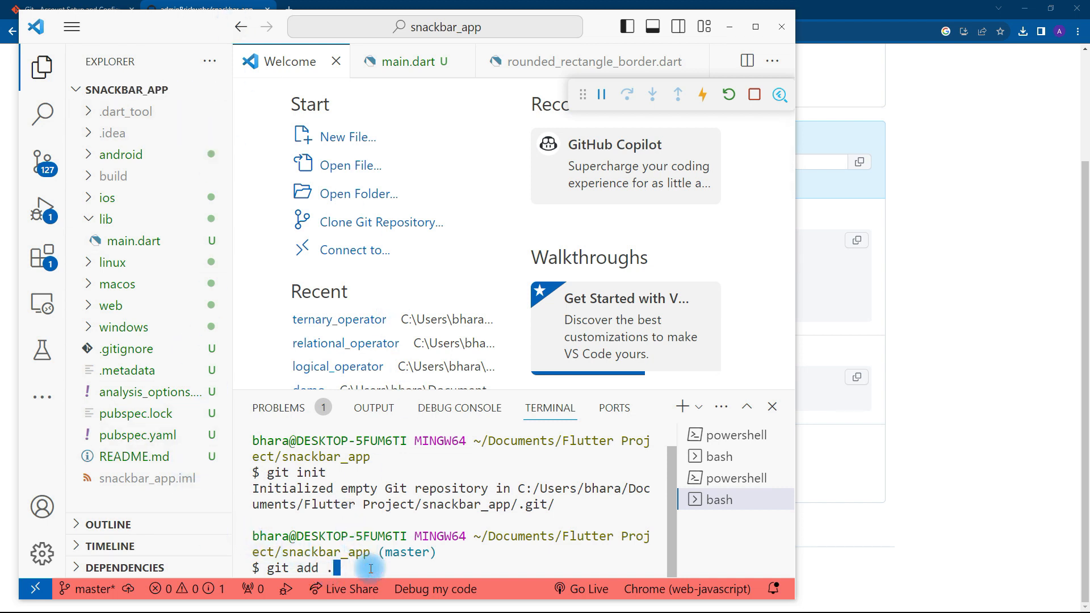
{"action": "key", "text": "Return"}
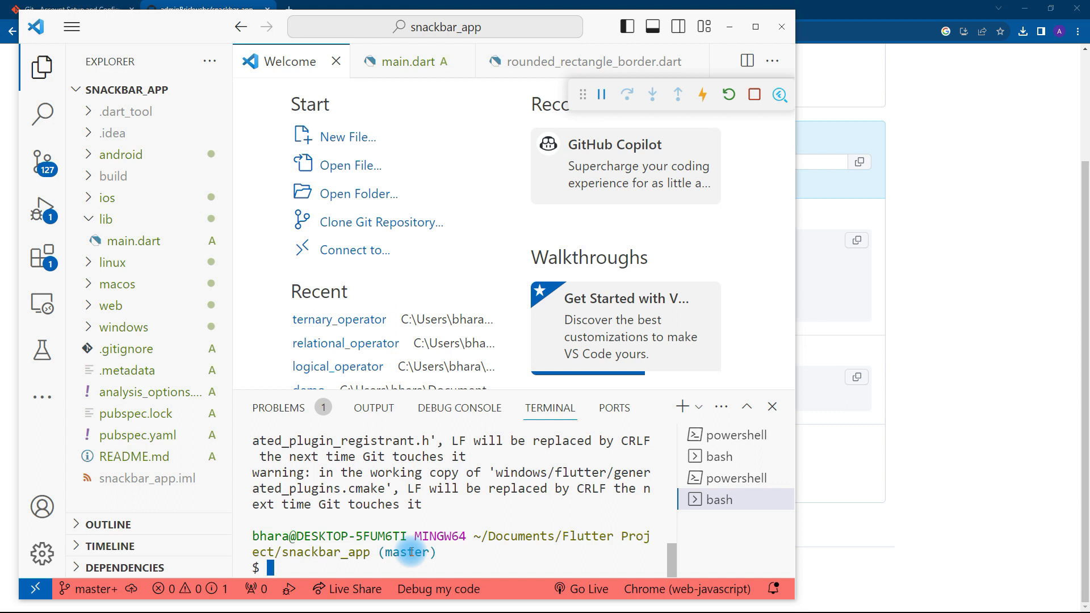
- Run git commit -m "Initial commit" in the bash terminal
{"action": "type", "text": "git commit"}
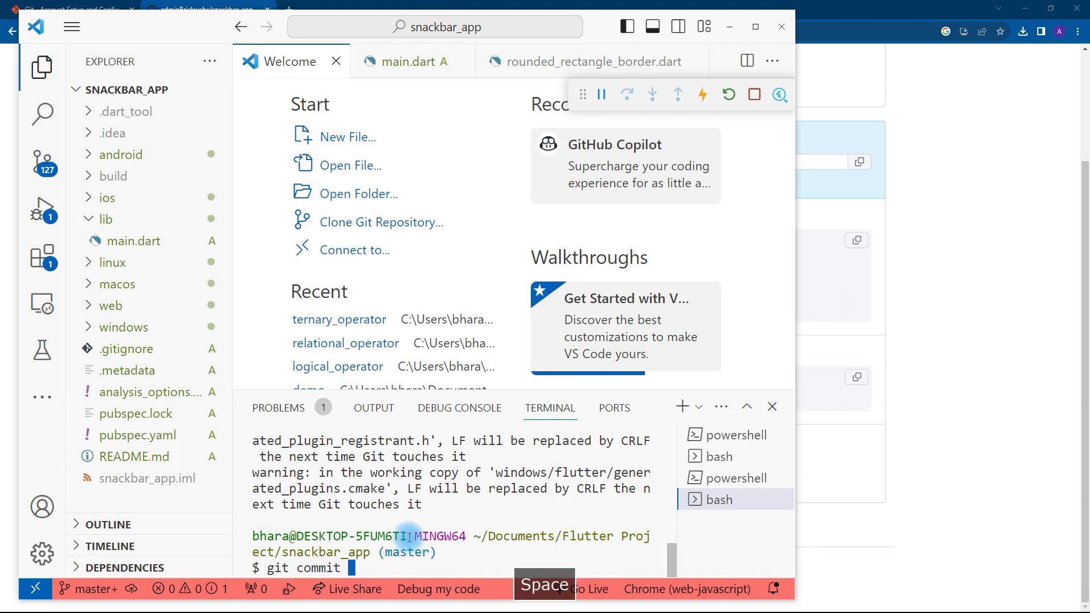
{"action": "type", "text": " -m \"Initia"}
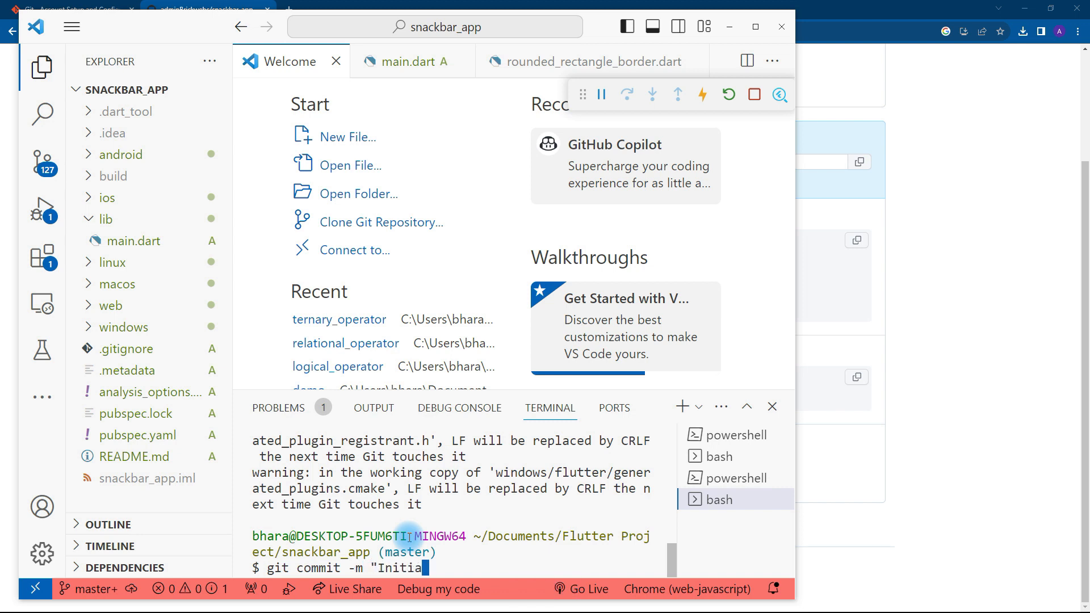
{"action": "type", "text": "l"}
{"action": "type", "text": "commit\""}
{"action": "key", "text": "Return"}
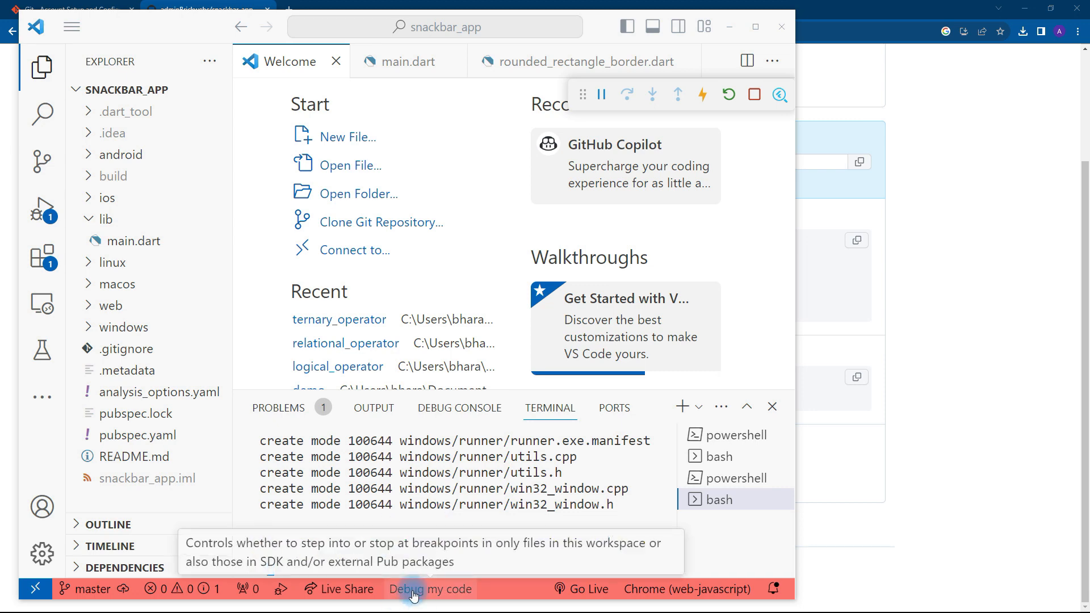
{"action": "left_click", "coordinate": [1055, 345]}
- Copy 'git branch -M main' from GitHub's quick-setup page and go back to VS Code
{"action": "left_click", "coordinate": [43, 32]}
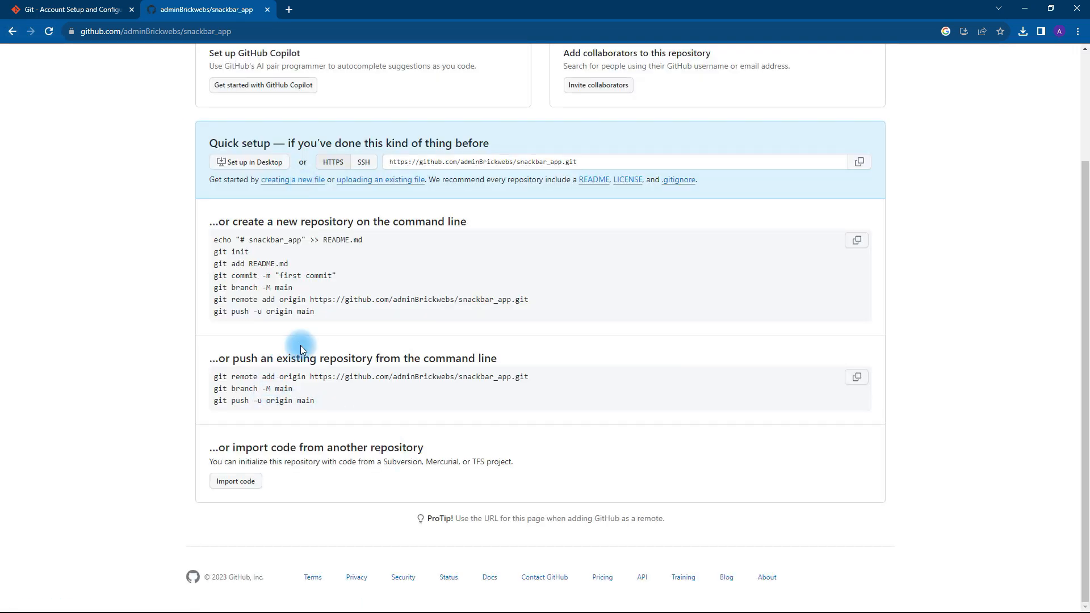
{"action": "left_click_drag", "start_coordinate": [215, 299], "coordinate": [566, 302]}
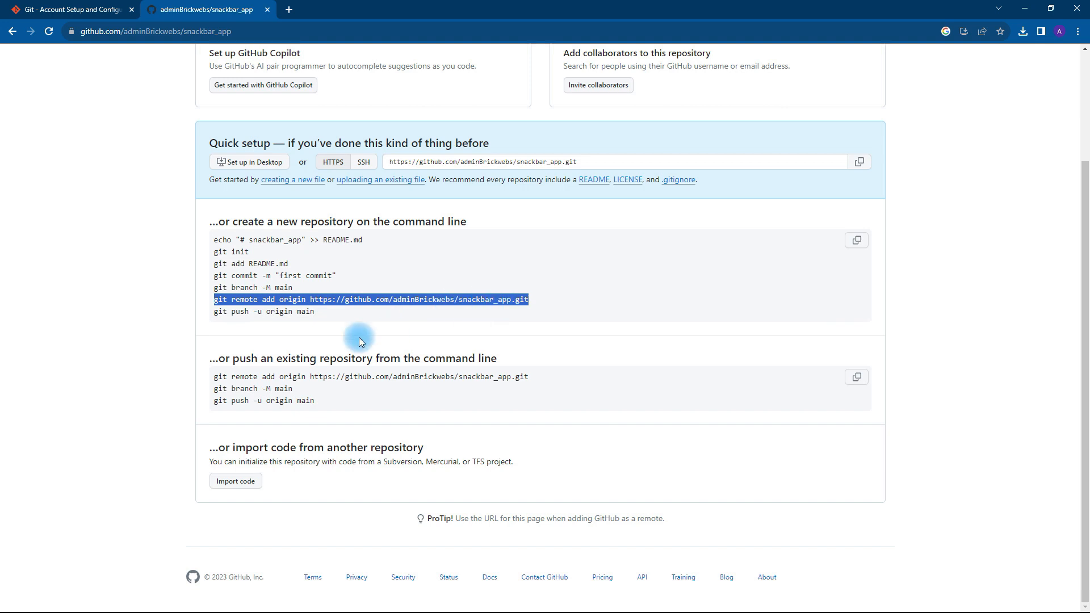
{"action": "left_click_drag", "start_coordinate": [215, 288], "coordinate": [316, 291]}
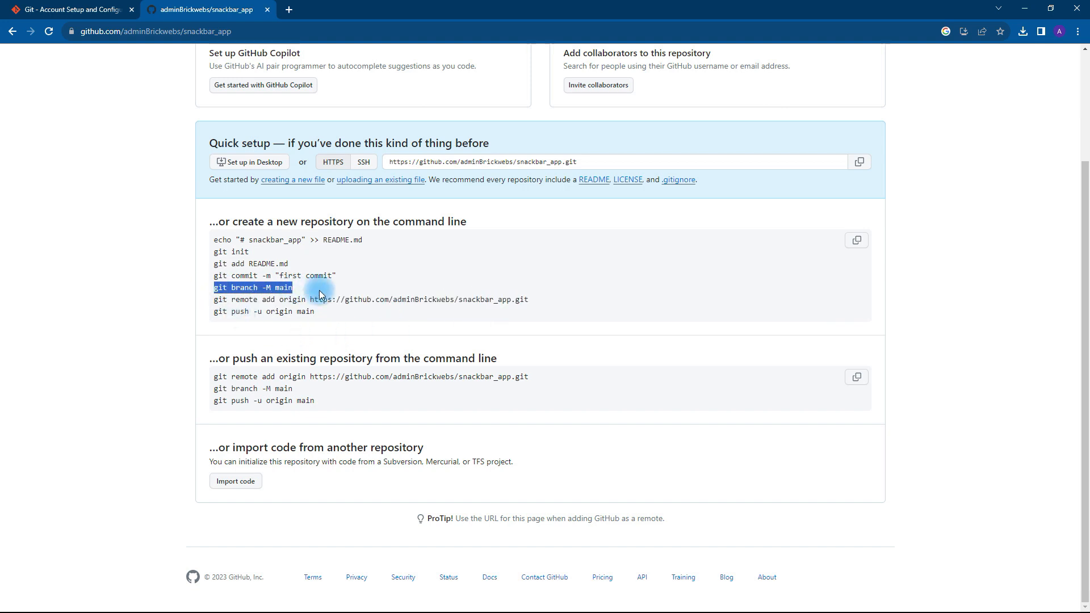
{"action": "key", "text": "ctrl+c"}
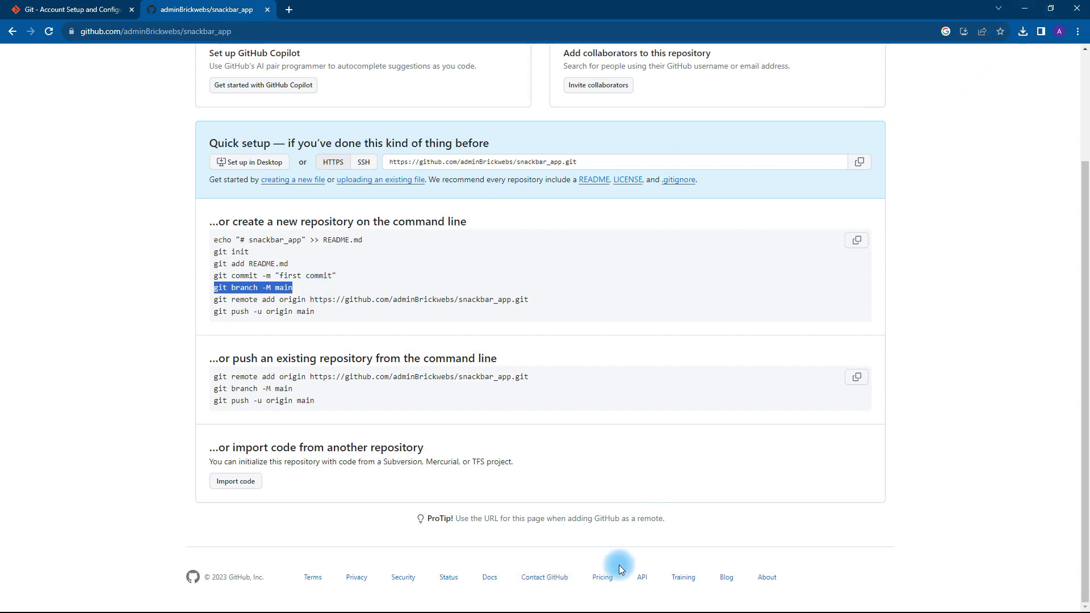
{"action": "key", "text": "alt+Tab"}
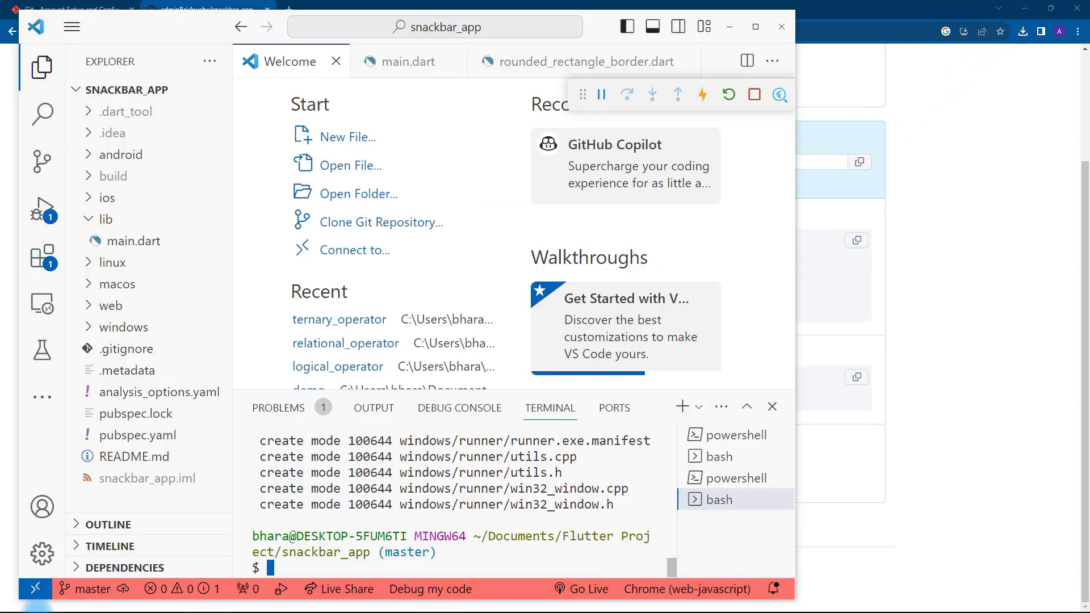
- Paste and run git branch -M main to rename the branch from master to main
{"action": "key", "text": "ctrl+v"}
{"action": "double_click", "coordinate": [389, 568]}
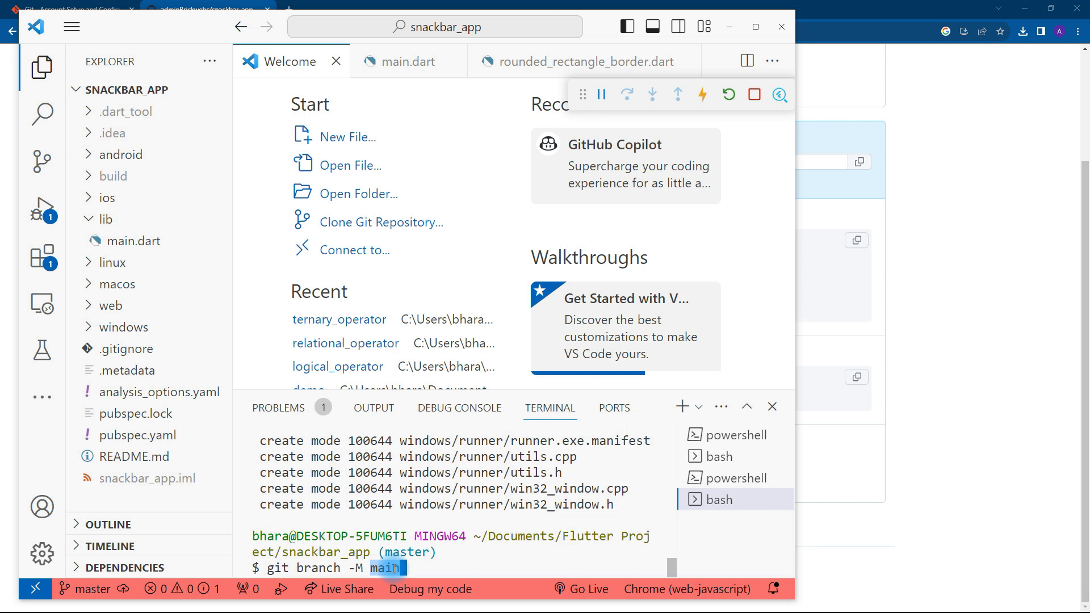
{"action": "left_click", "coordinate": [436, 561]}
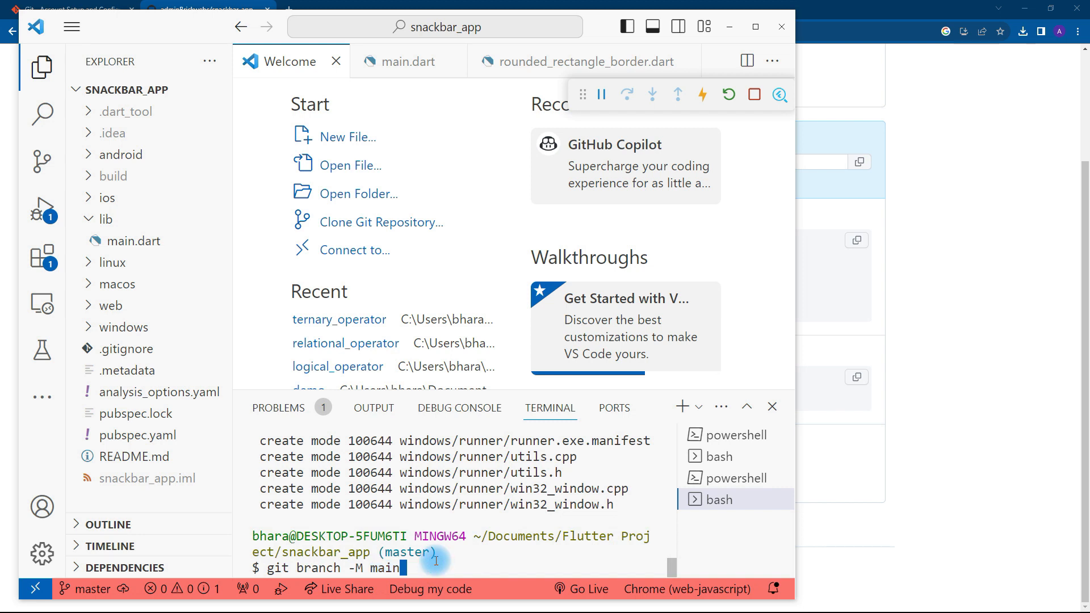
{"action": "key", "text": "Return"}
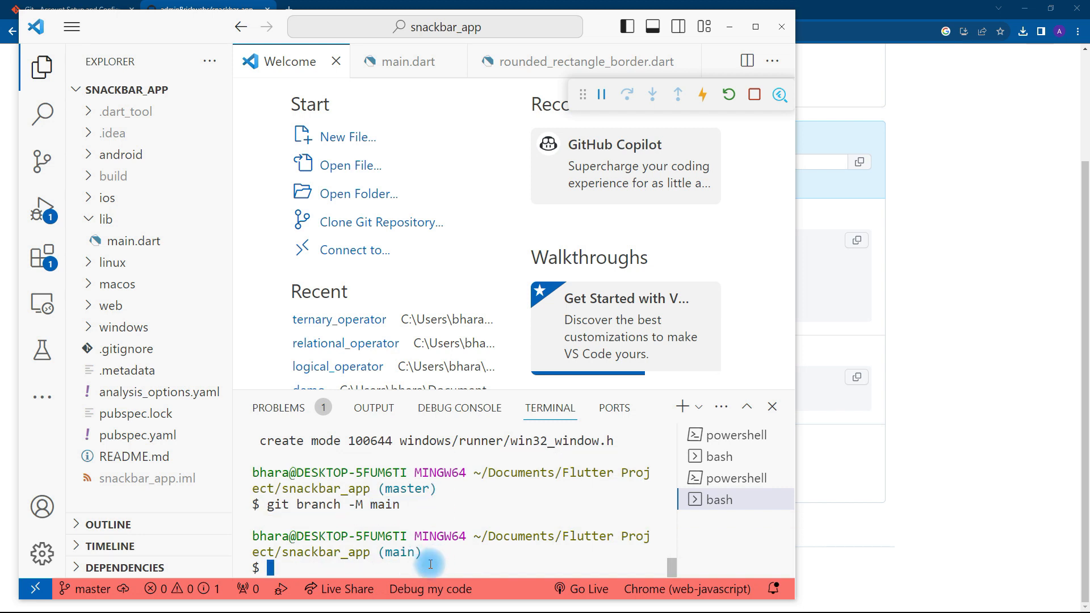
{"action": "left_click_drag", "start_coordinate": [259, 504], "coordinate": [409, 504]}
{"action": "left_click", "coordinate": [867, 454]}
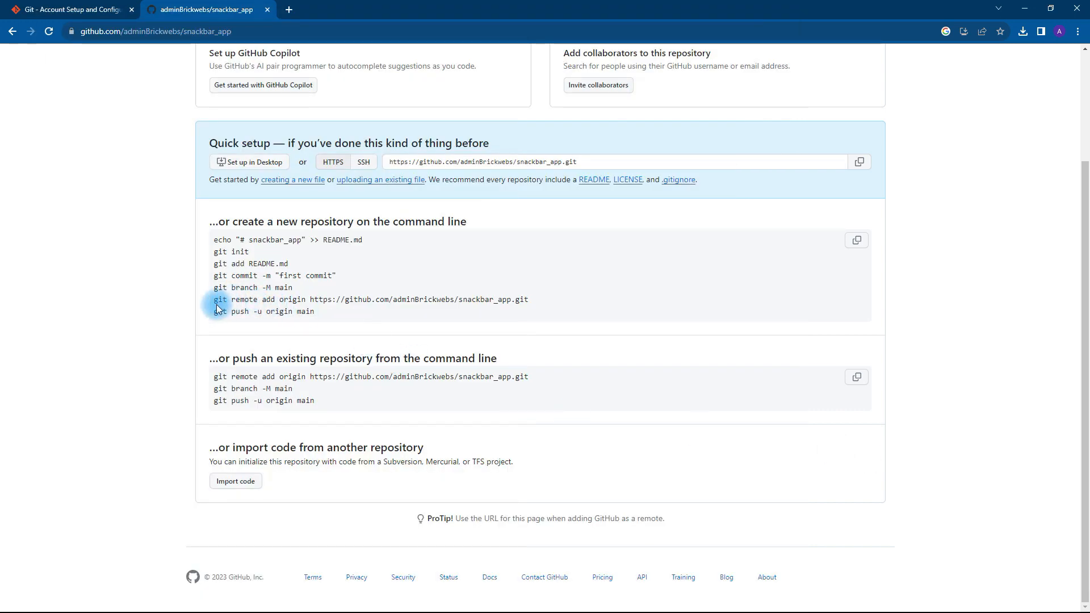
- Copy the 'git remote add origin' line from GitHub and run it in the bash terminal
{"action": "left_click_drag", "start_coordinate": [216, 301], "coordinate": [536, 304]}
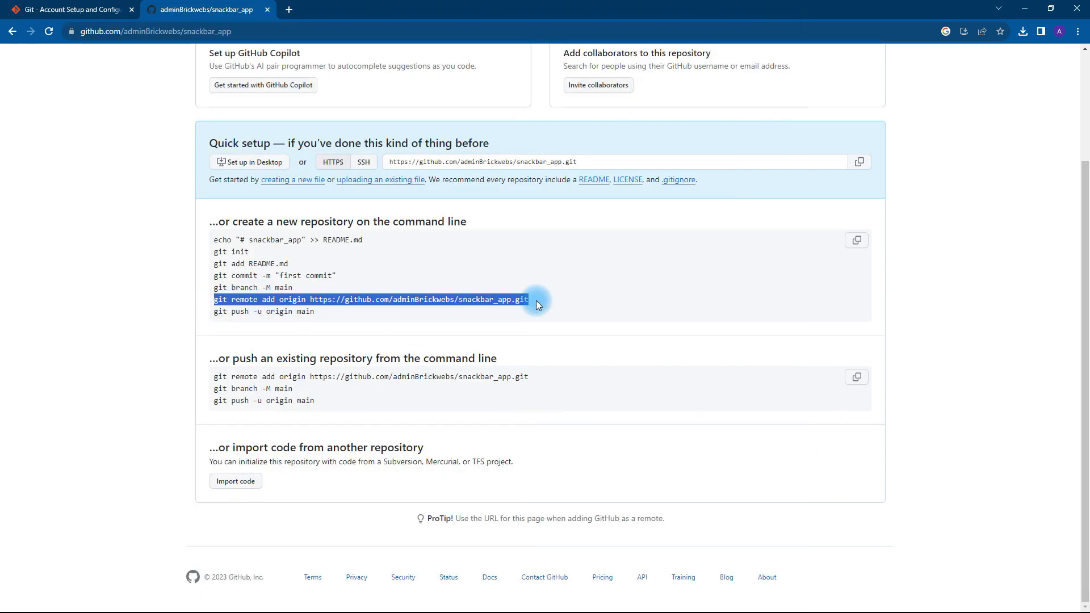
{"action": "key", "text": "ctrl+c"}
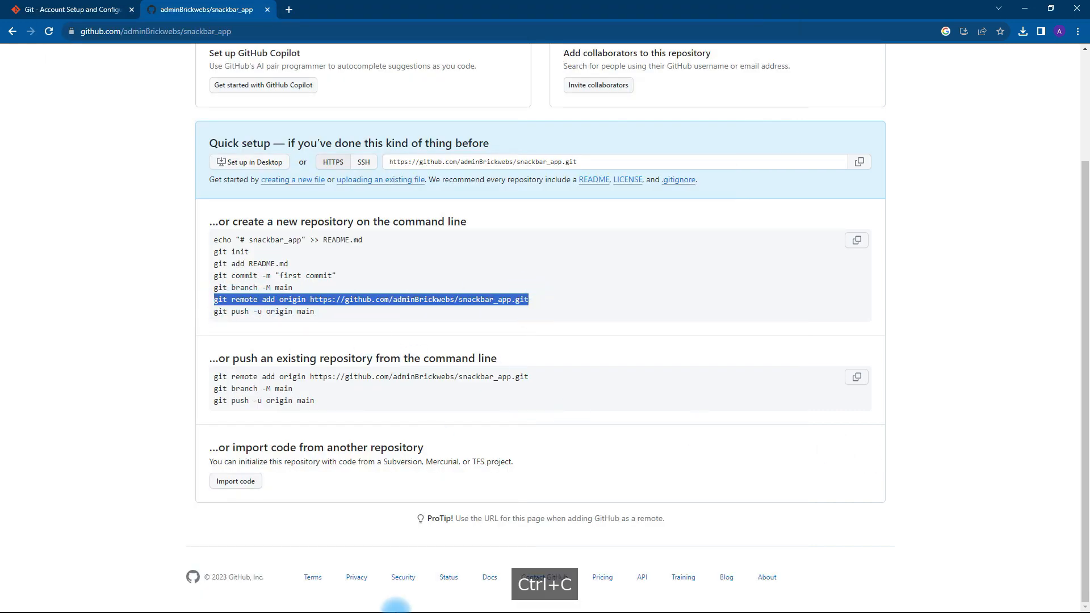
{"action": "left_click", "coordinate": [395, 605]}
{"action": "left_click", "coordinate": [325, 566]}
{"action": "key", "text": "ctrl+v"}
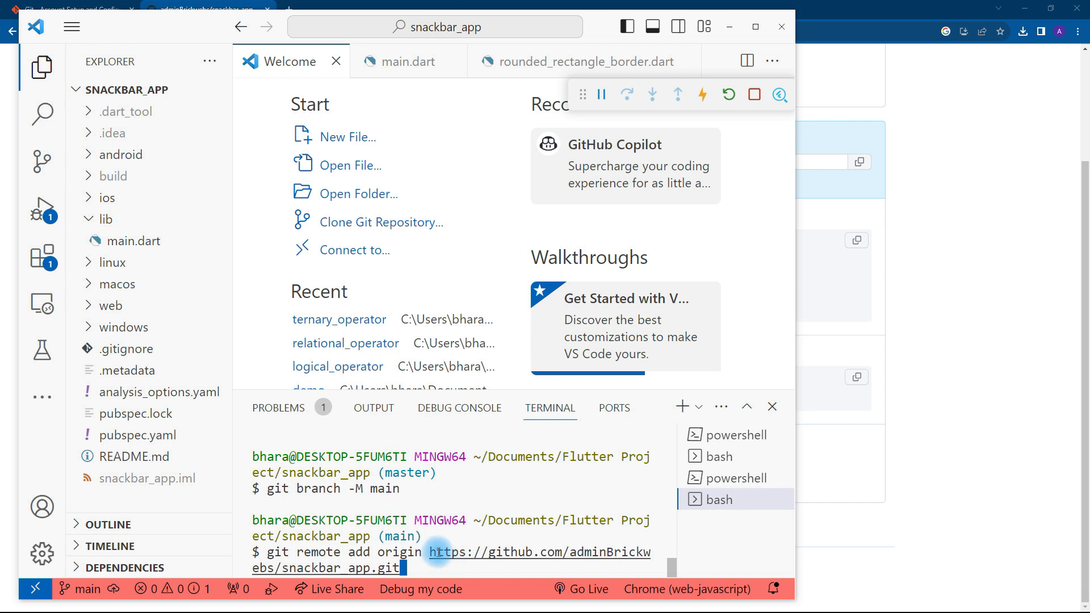
{"action": "left_click_drag", "start_coordinate": [439, 552], "coordinate": [440, 574]}
{"action": "left_click", "coordinate": [439, 574]}
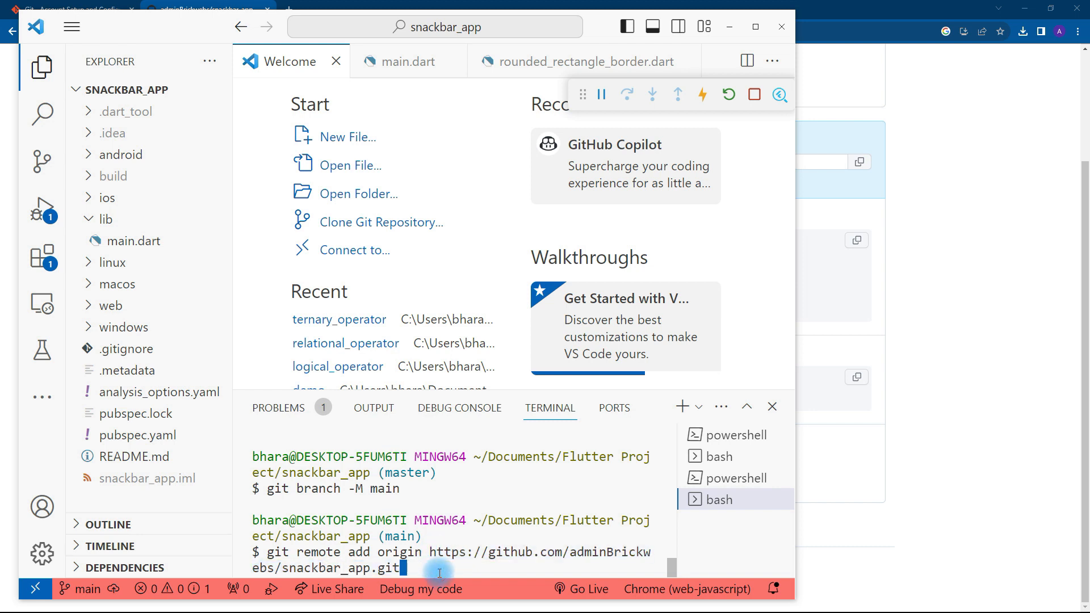
{"action": "key", "text": "Return"}
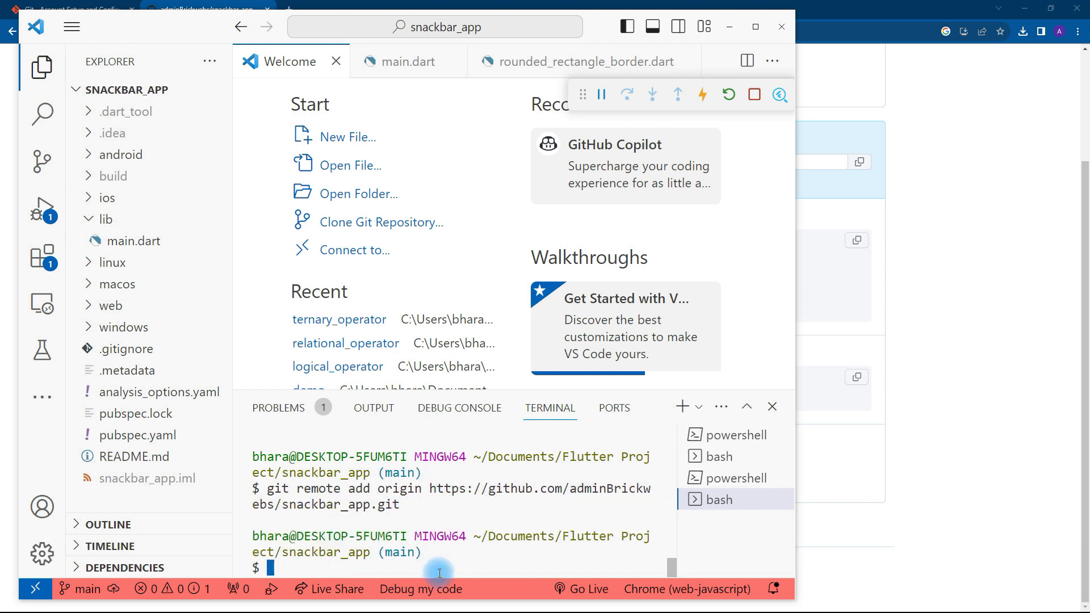
{"action": "left_click", "coordinate": [841, 301]}
- Copy 'git push -u origin main' from GitHub's quick-setup page
{"action": "left_click_drag", "start_coordinate": [214, 311], "coordinate": [327, 316]}
{"action": "key", "text": "ctrl+c"}
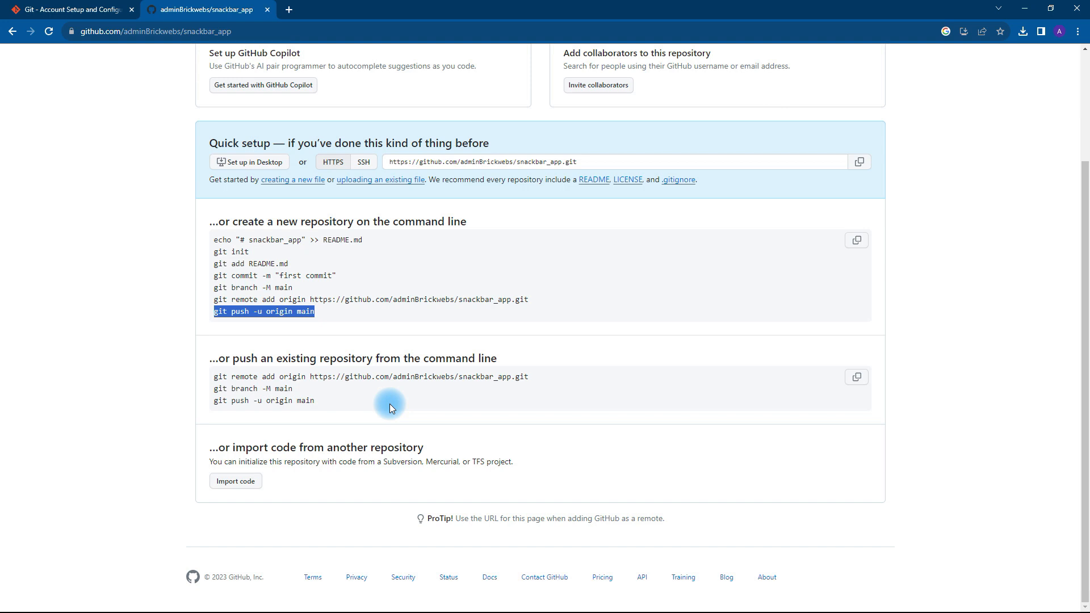
{"action": "key", "text": "super"}
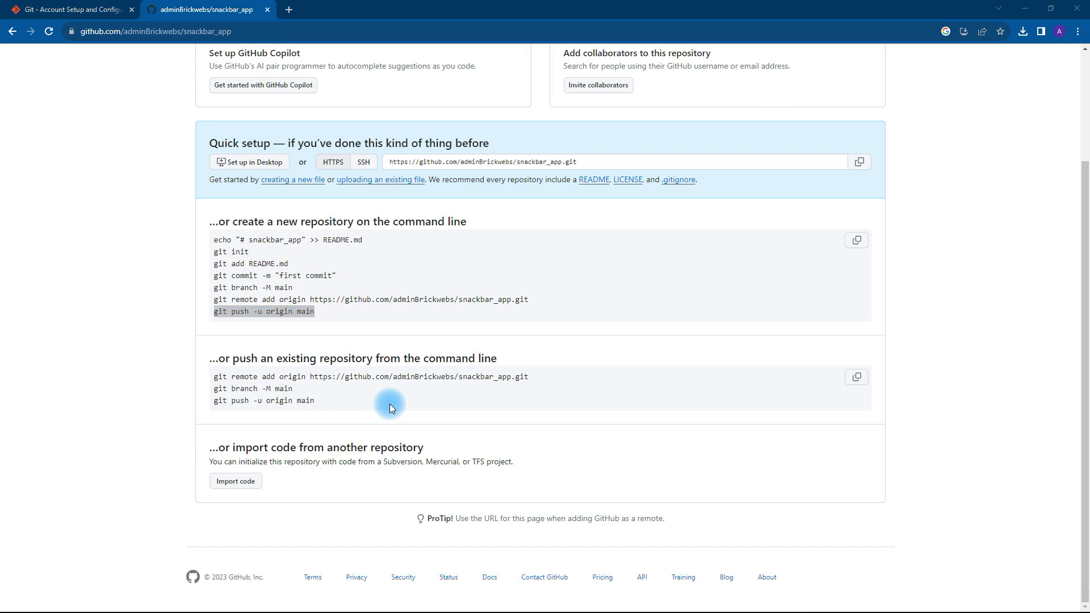
{"action": "key", "text": "ctrl+2"}
{"action": "left_click", "coordinate": [544, 441]}
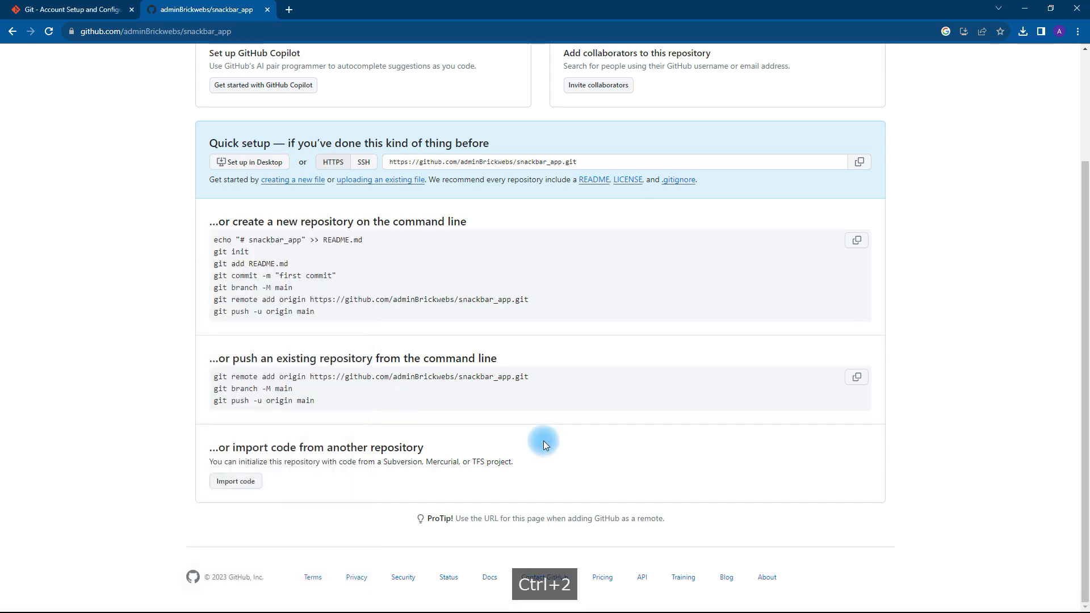
- Paste git push -u origin main into the bash terminal and run it
{"action": "key", "text": "alt+Tab"}
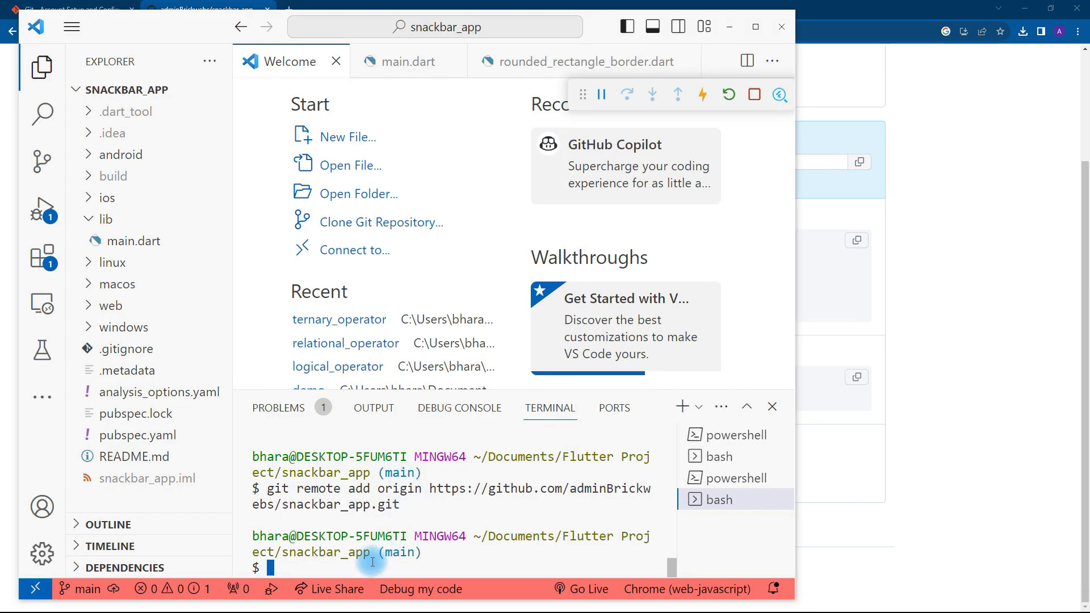
{"action": "key", "text": "ctrl+v"}
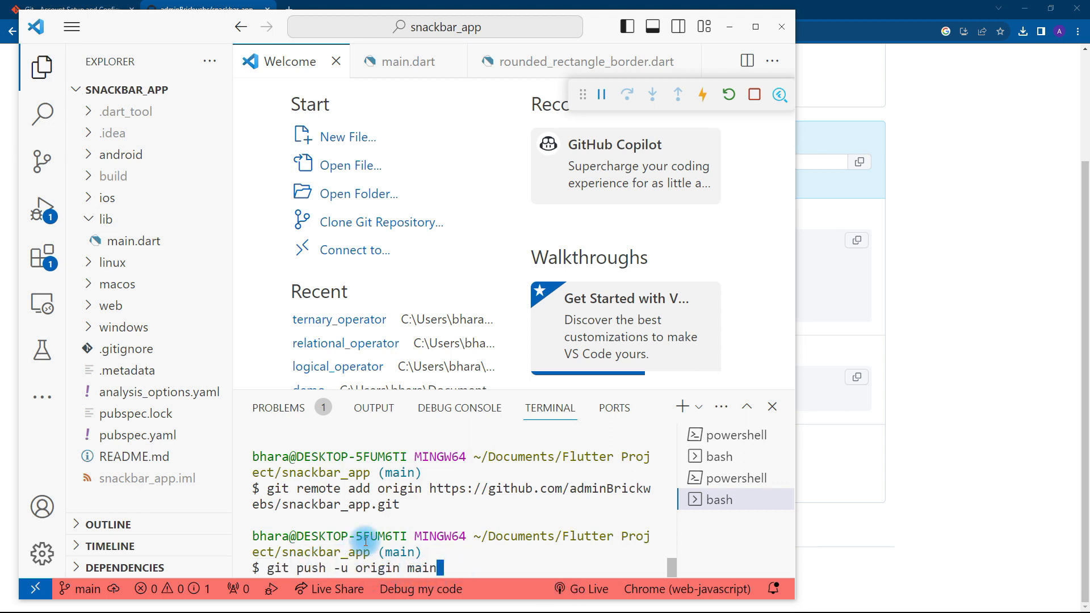
{"action": "double_click", "coordinate": [310, 568]}
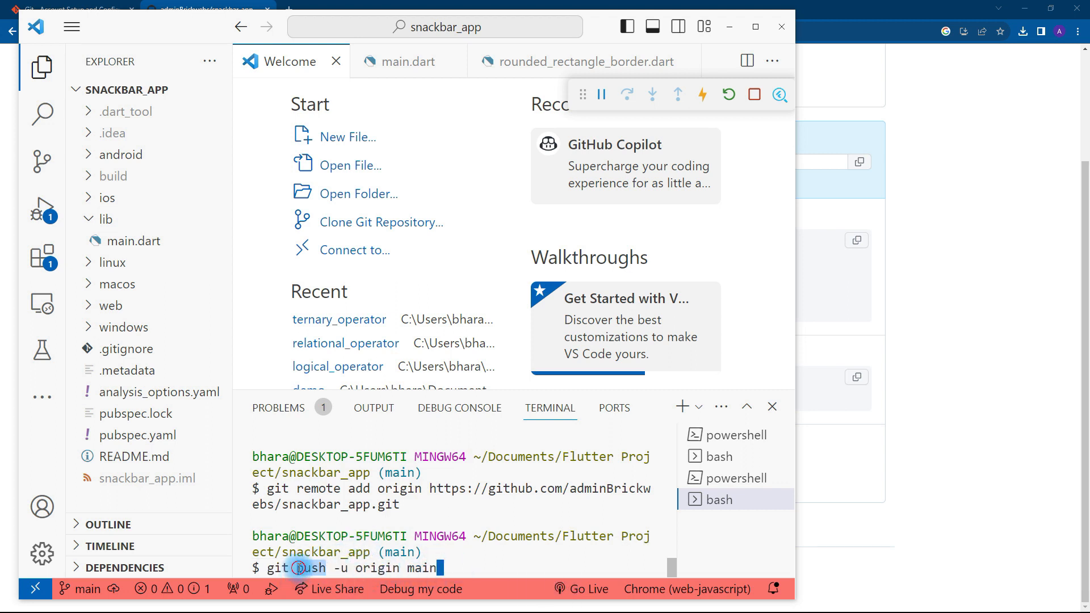
{"action": "double_click", "coordinate": [420, 567]}
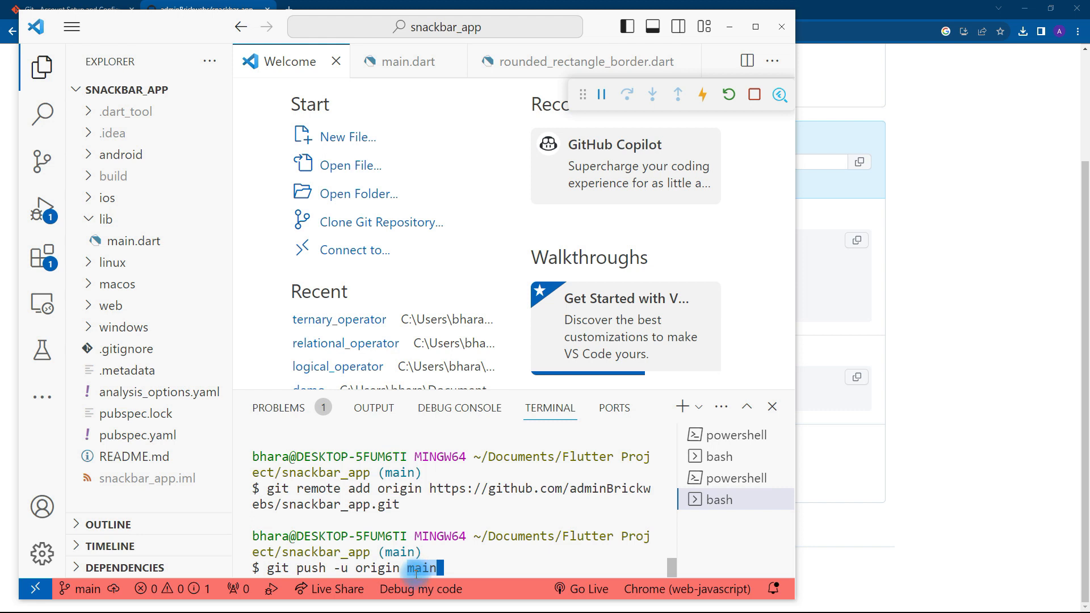
{"action": "double_click", "coordinate": [429, 564]}
{"action": "left_click", "coordinate": [445, 567]}
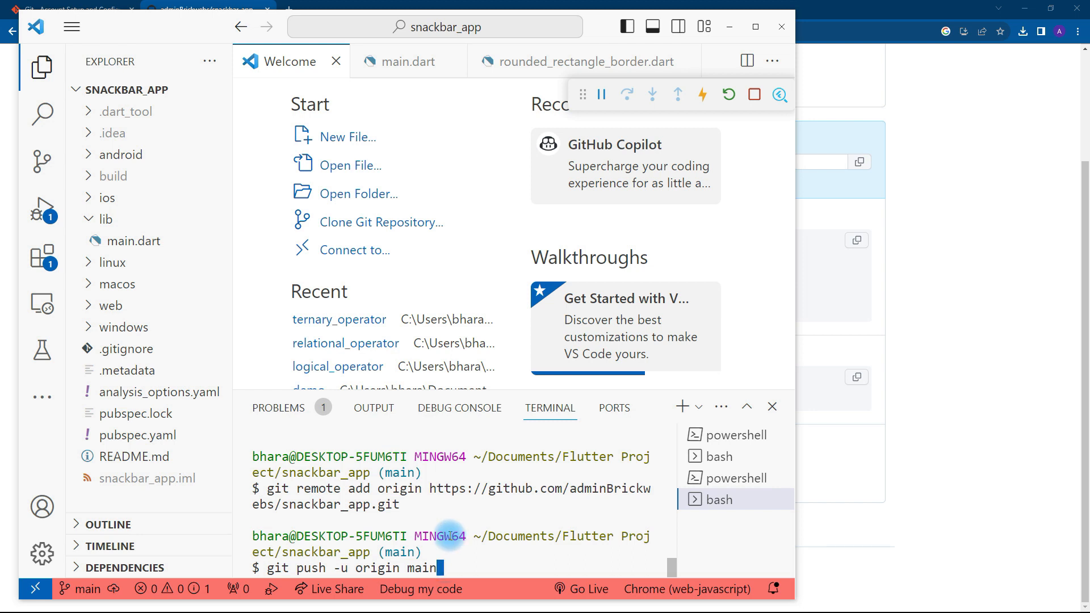
{"action": "key", "text": "Return"}
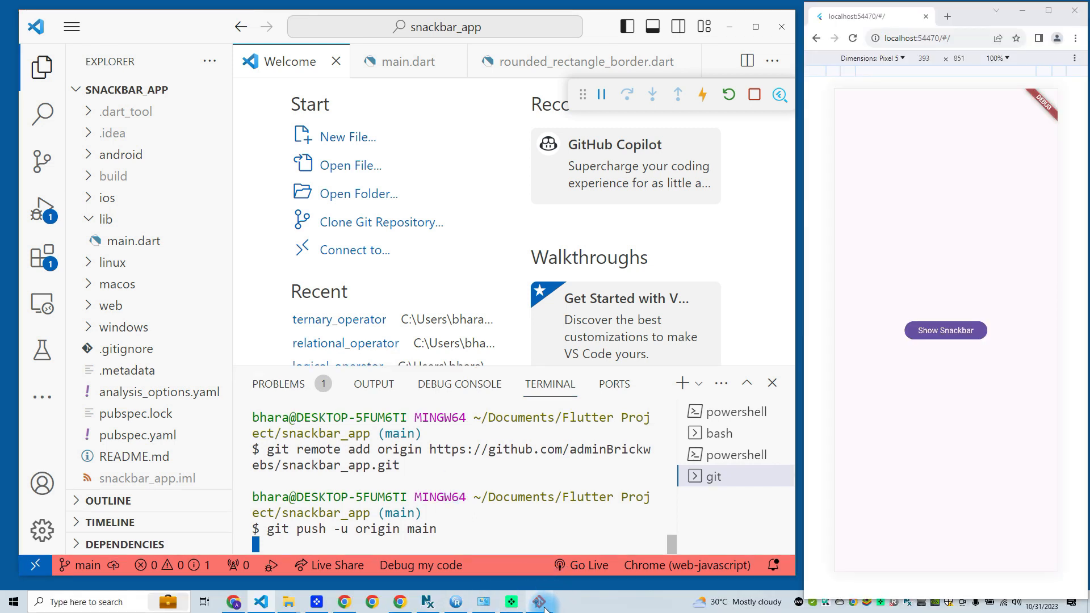
- Choose browser sign-in and authorize git-ecosystem so Git Credential Manager authenticates the push
{"action": "left_click", "coordinate": [540, 566]}
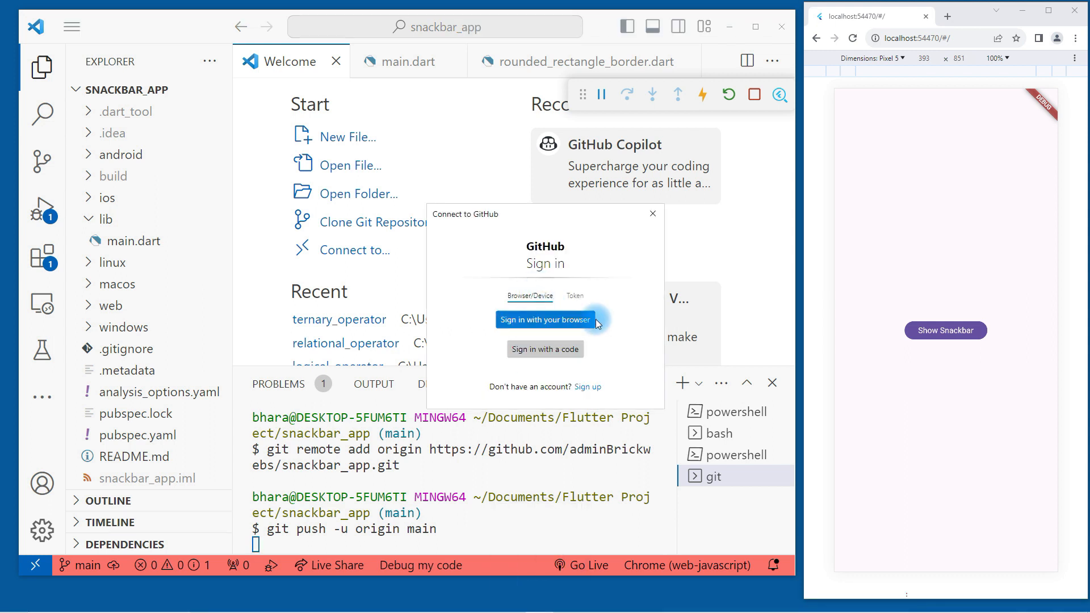
{"action": "left_click", "coordinate": [539, 321]}
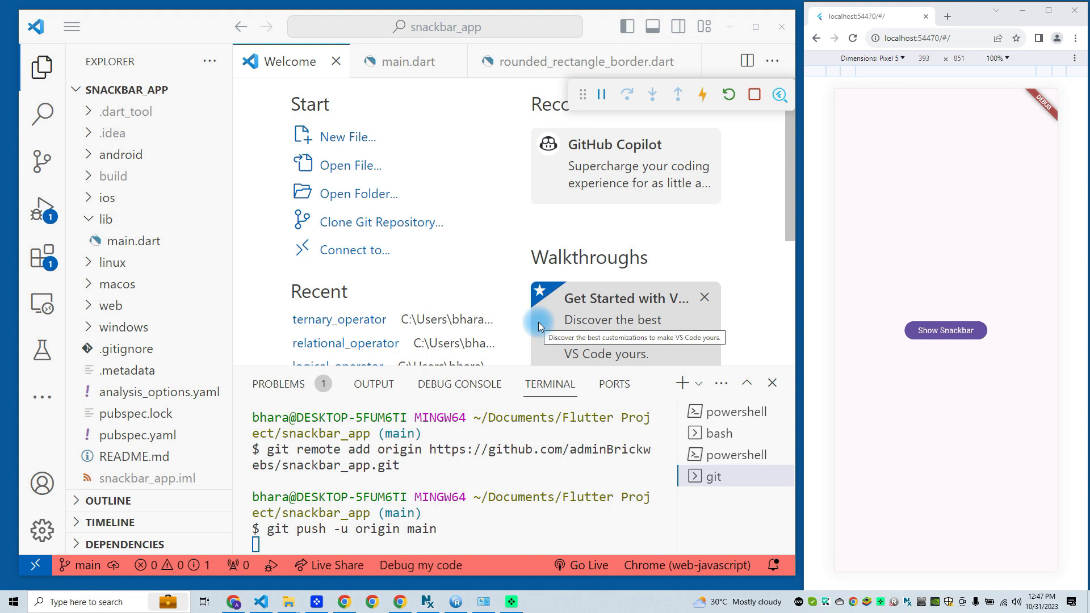
{"action": "left_click", "coordinate": [236, 605]}
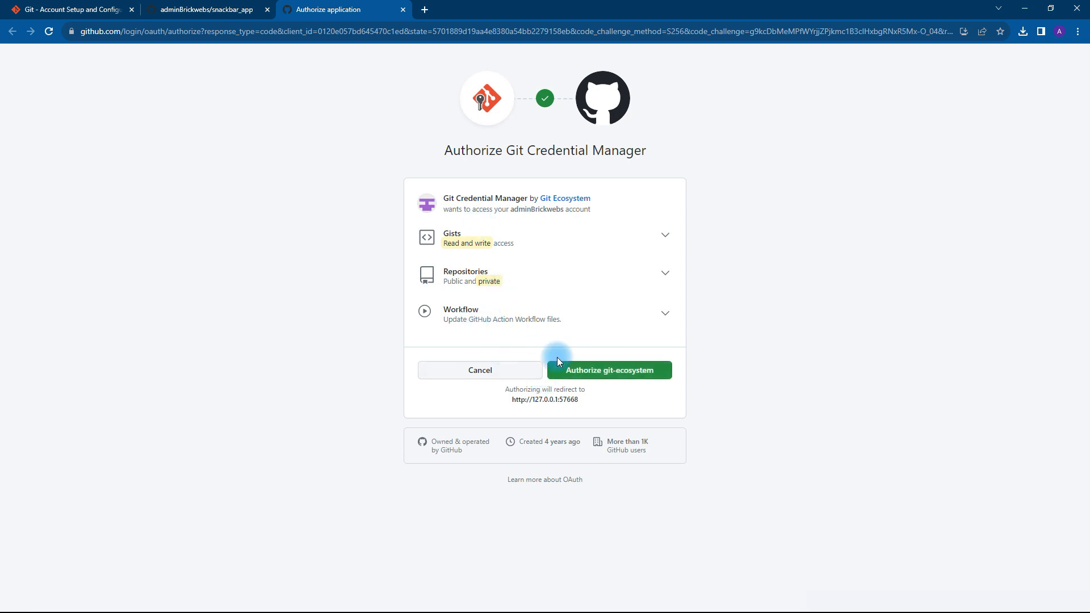
{"action": "left_click", "coordinate": [600, 364]}
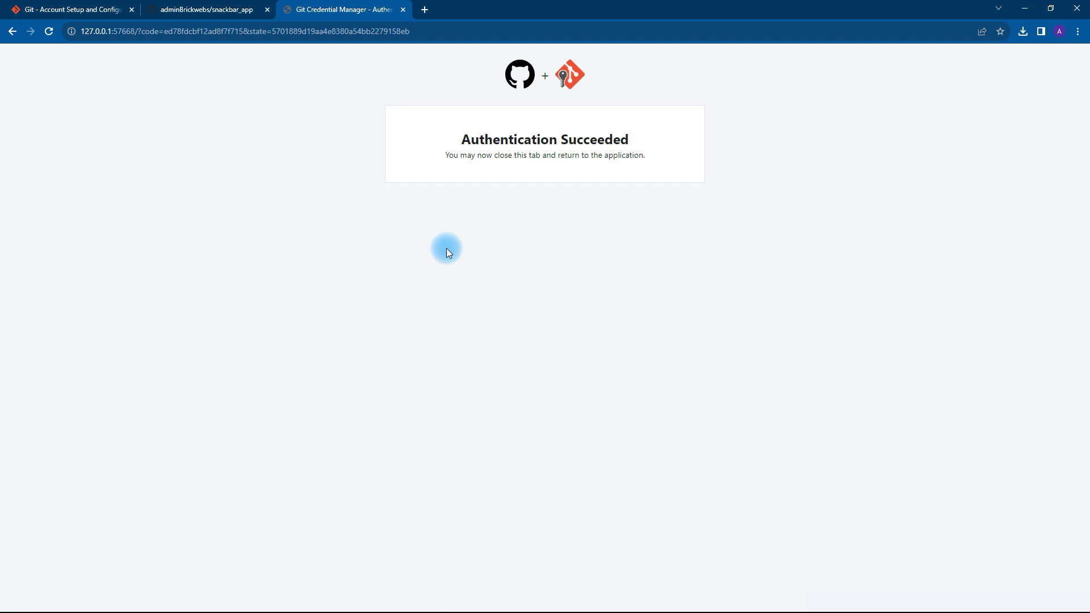
- Review the git push output showing main now tracking origin/main, then restore Chrome
{"action": "left_click", "coordinate": [1033, 7]}
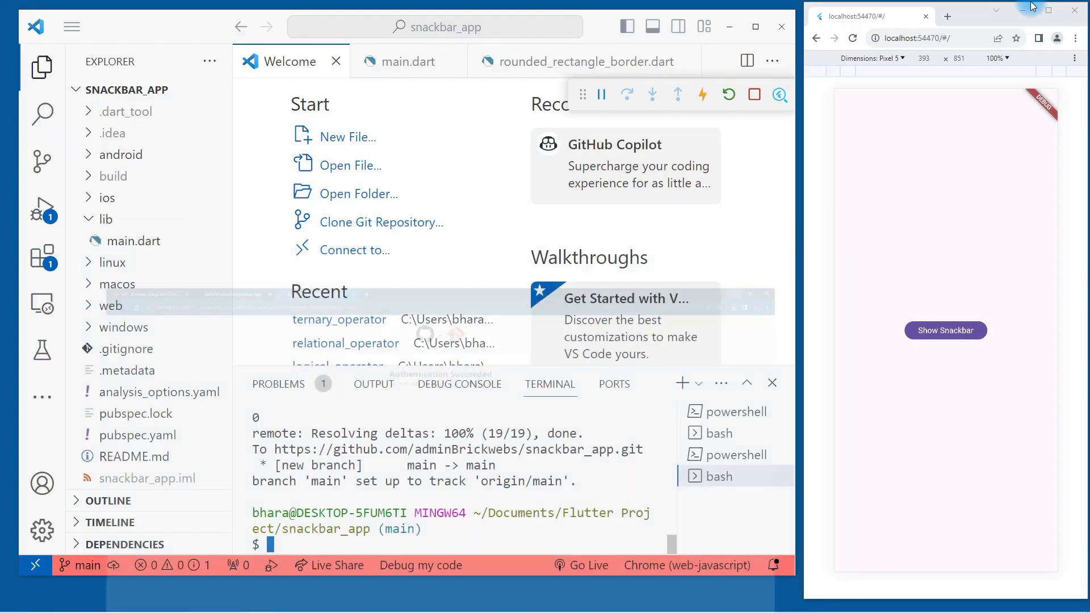
{"action": "mouse_move", "coordinate": [339, 607]}
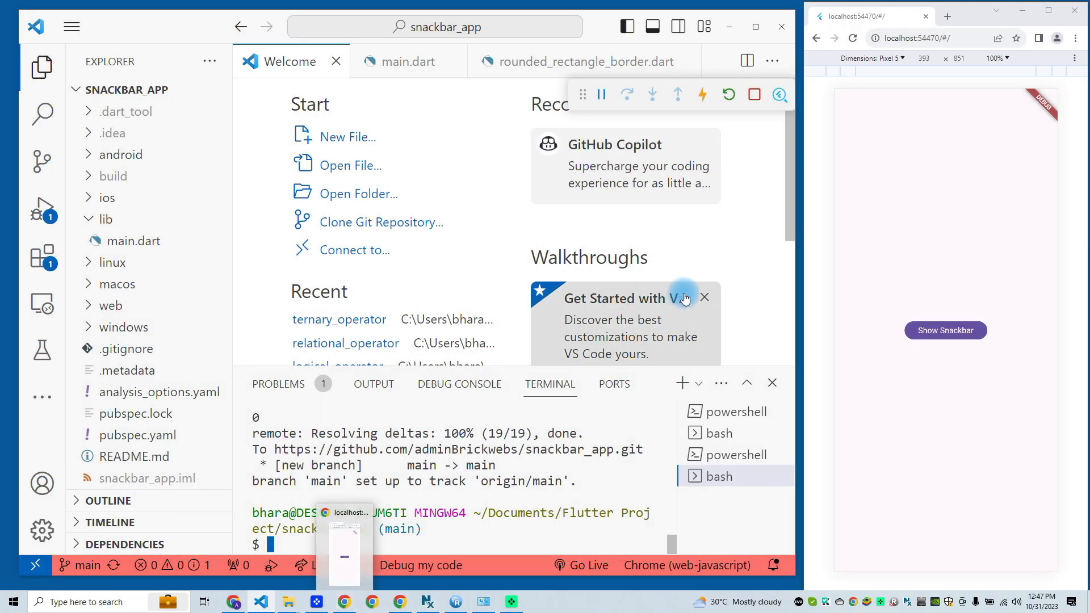
{"action": "left_click", "coordinate": [397, 541]}
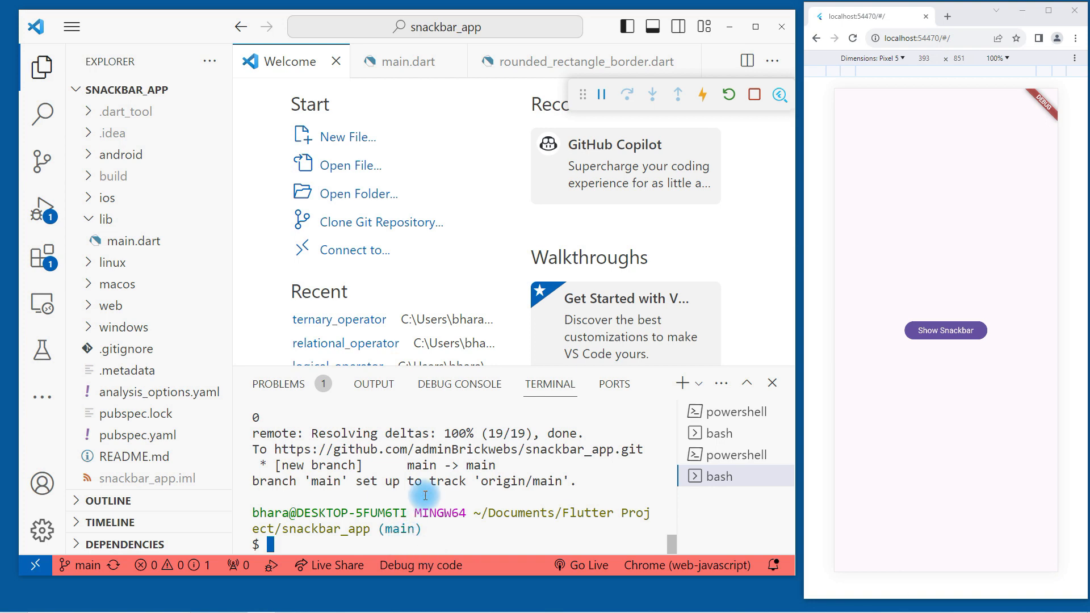
{"action": "scroll", "coordinate": [376, 484], "scroll_direction": "up", "scroll_amount": 2}
{"action": "scroll", "coordinate": [375, 485], "scroll_direction": "down", "scroll_amount": 1}
{"action": "scroll", "coordinate": [363, 488], "scroll_direction": "up", "scroll_amount": 1}
{"action": "left_click_drag", "start_coordinate": [253, 462], "coordinate": [559, 549]}
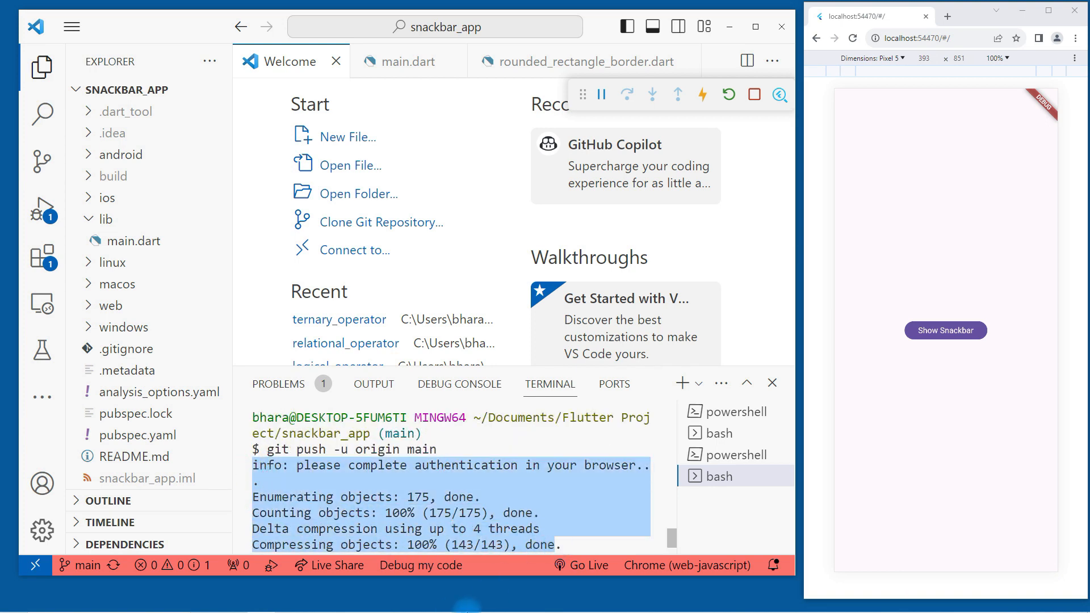
{"action": "left_click", "coordinate": [228, 604]}
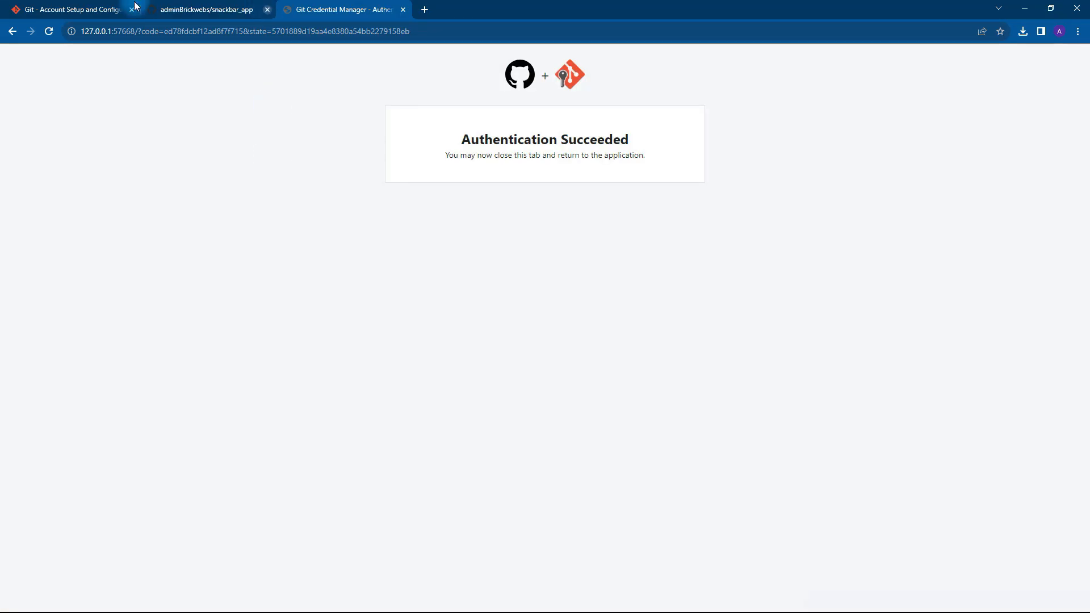
- Reload the snackbar_app repository page on GitHub to show the pushed files
{"action": "left_click", "coordinate": [191, 10]}
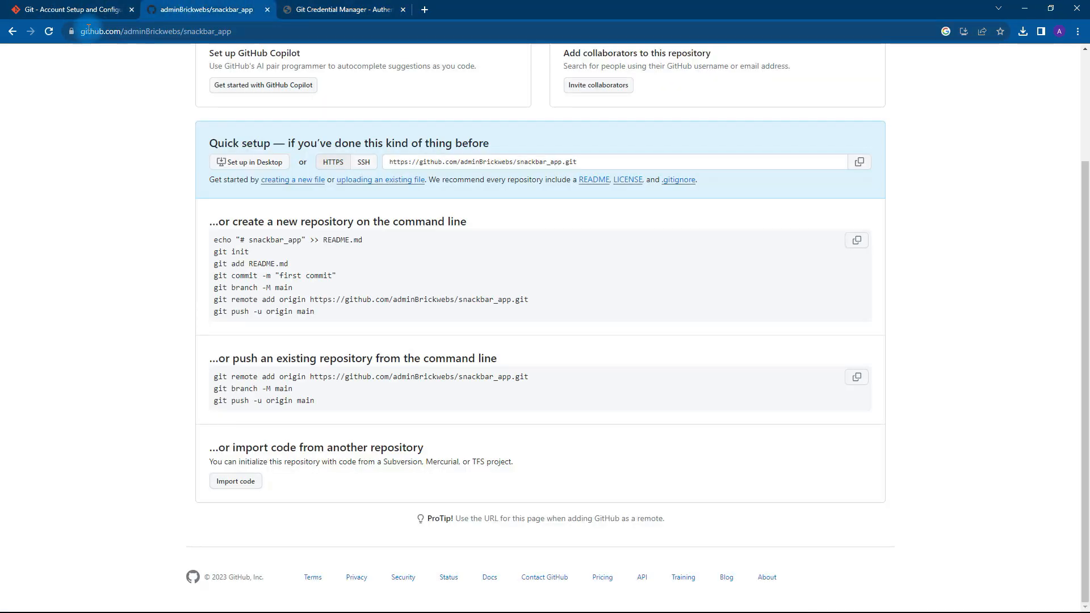
{"action": "left_click", "coordinate": [45, 31]}
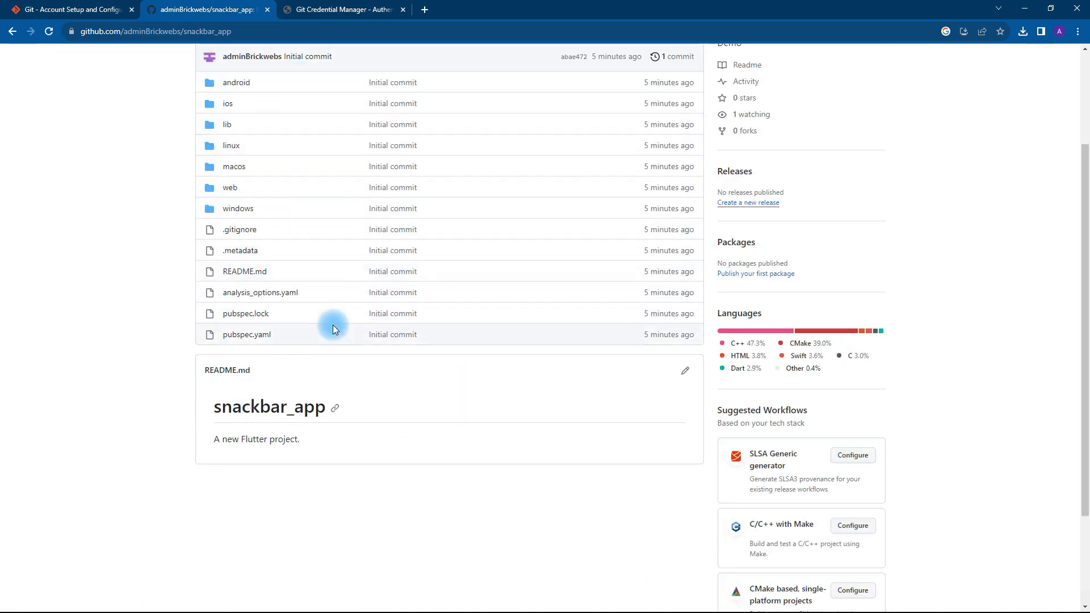
{"action": "scroll", "coordinate": [93, 259], "scroll_direction": "up", "scroll_amount": 3}
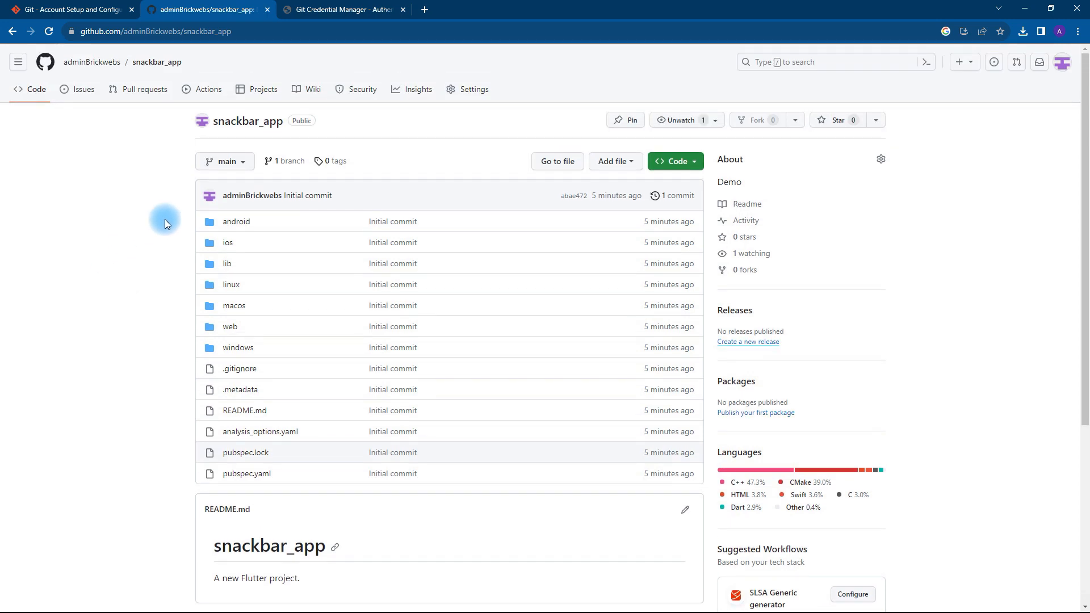
{"action": "left_click", "coordinate": [283, 25]}
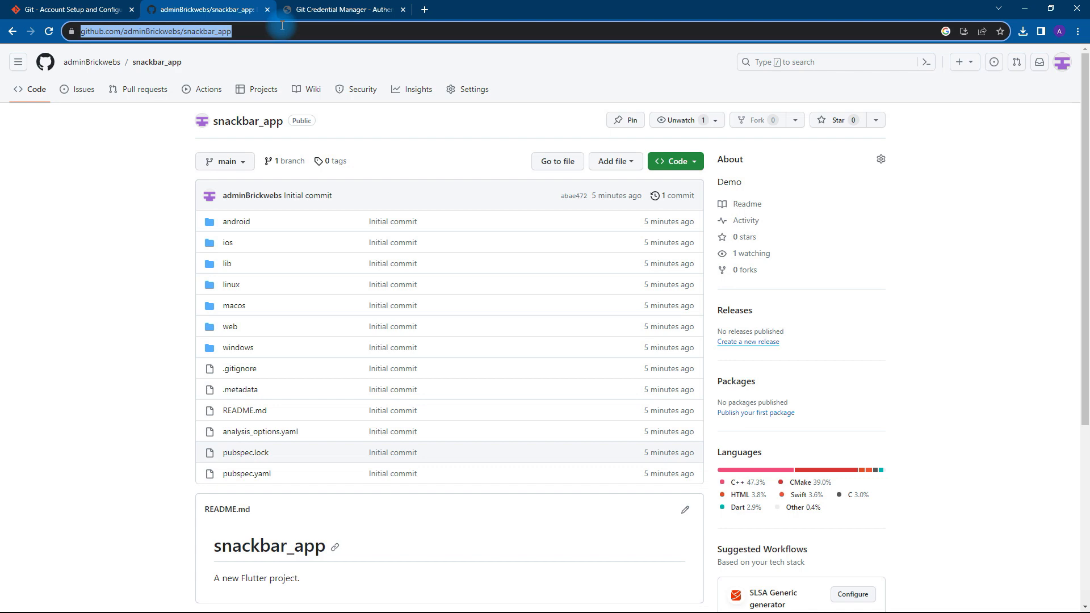
- View the repository's Collaborators settings, with no one invited yet, then minimize Chrome
{"action": "left_click", "coordinate": [473, 95]}
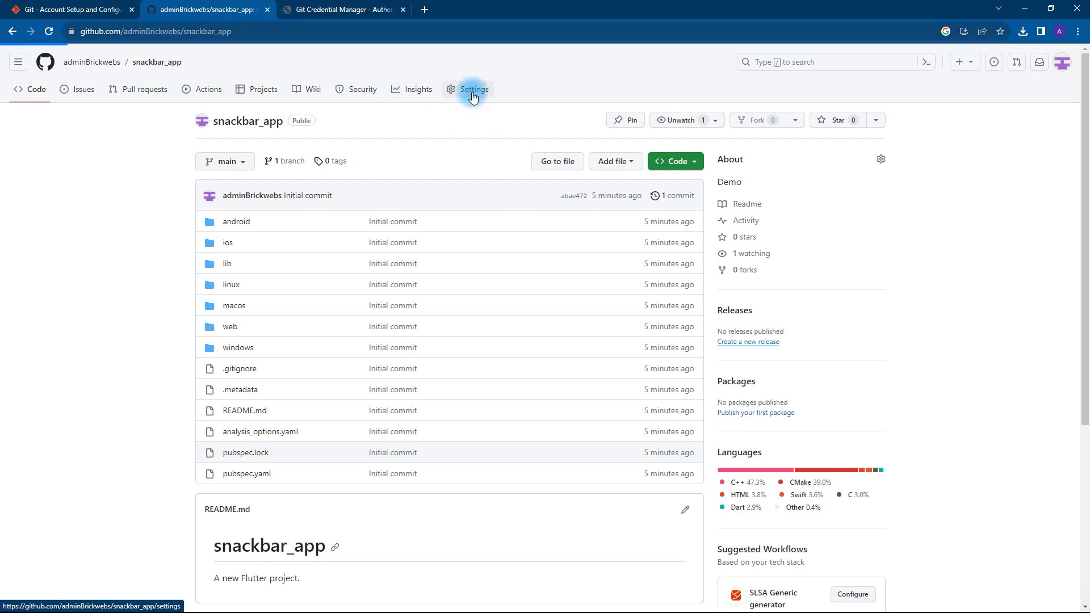
{"action": "left_click", "coordinate": [305, 179]}
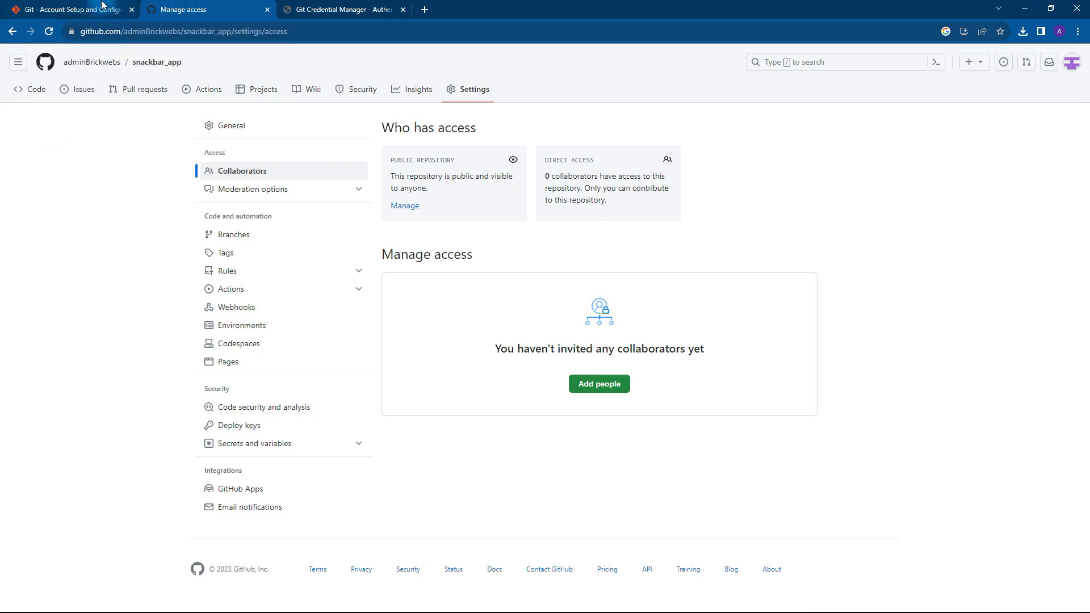
{"action": "left_click", "coordinate": [73, 9]}
{"action": "left_click", "coordinate": [505, 348]}
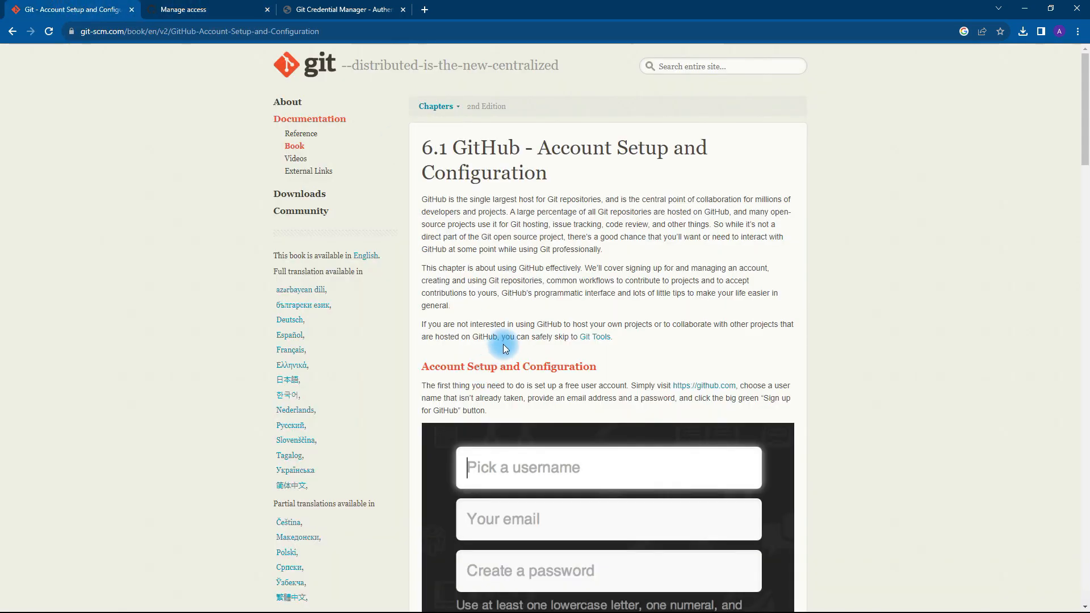
{"action": "left_click", "coordinate": [1026, 8]}
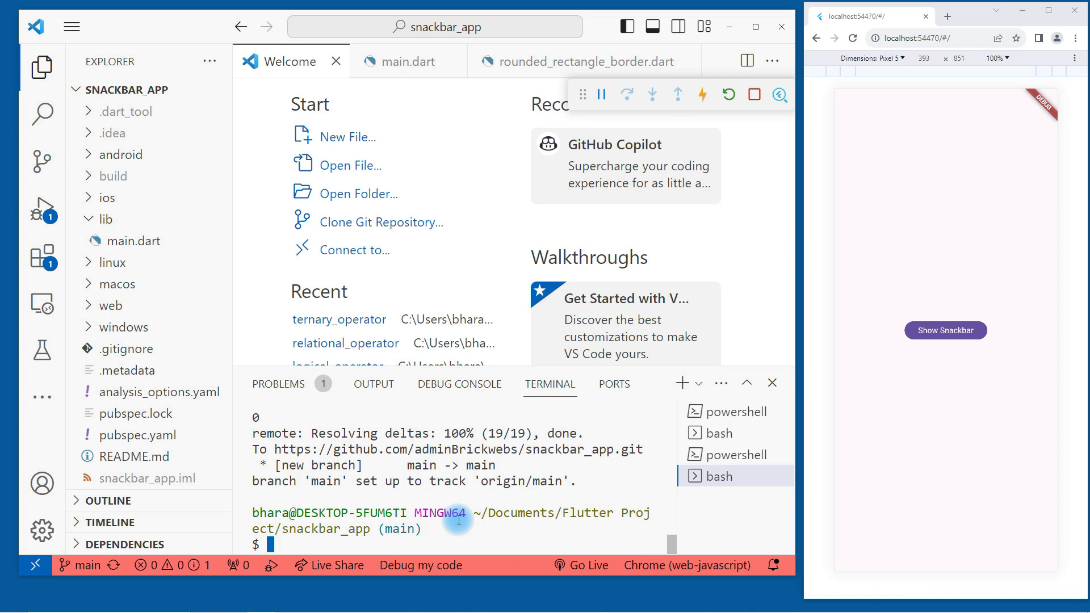
- Check the Source Control view, which has nothing to commit yet
{"action": "left_click", "coordinate": [47, 164]}
{"action": "left_click", "coordinate": [46, 166]}
{"action": "left_click", "coordinate": [45, 166]}
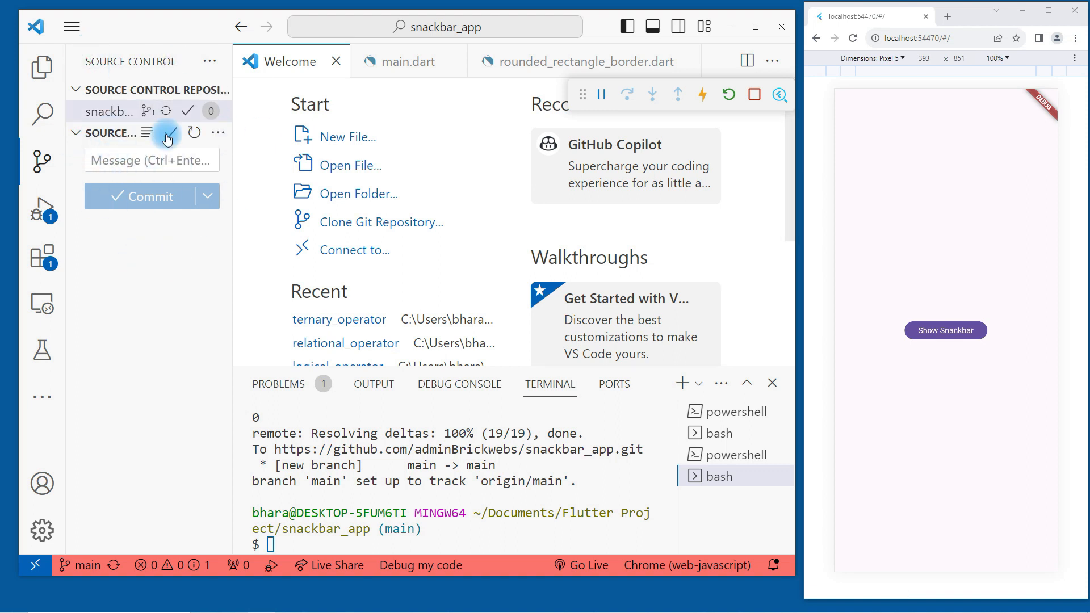
{"action": "left_click", "coordinate": [127, 164]}
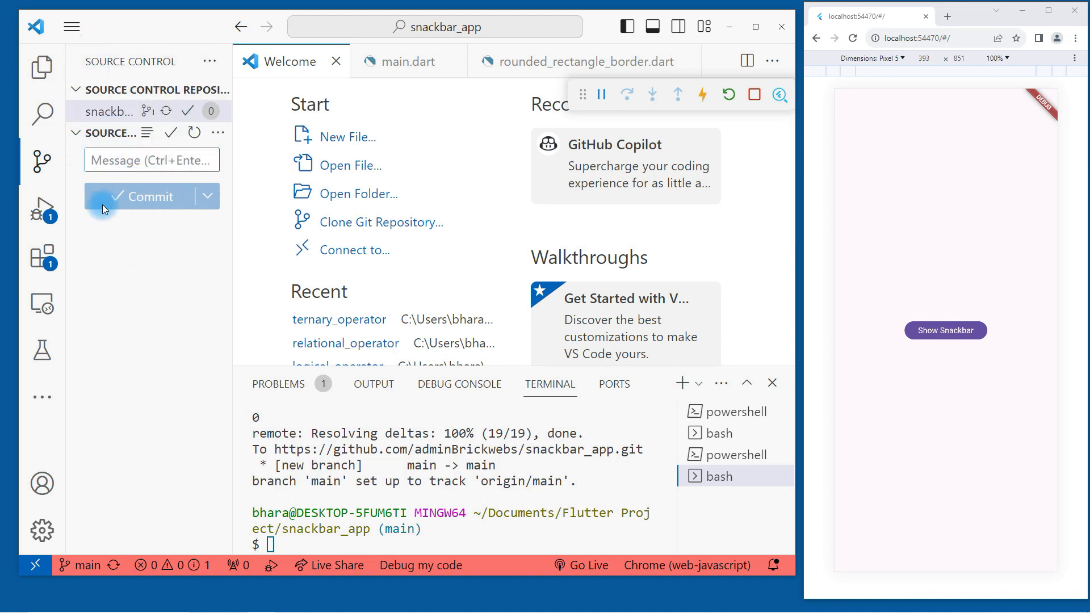
- Open main.dart from the project tree in a maximized editor
{"action": "left_click", "coordinate": [43, 67]}
{"action": "left_click", "coordinate": [170, 239]}
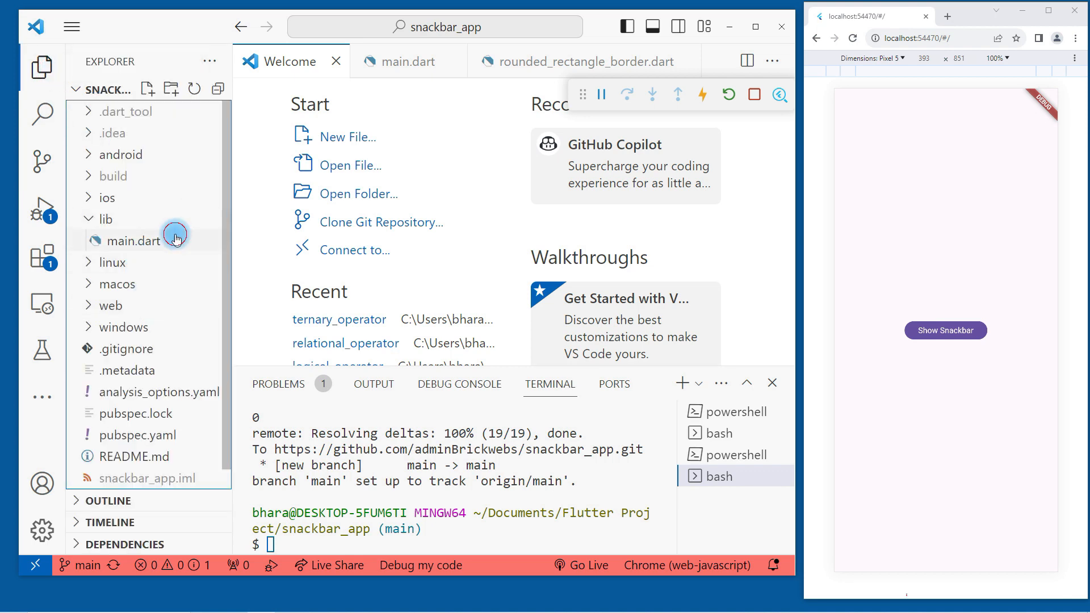
{"action": "left_click", "coordinate": [761, 26]}
{"action": "scroll", "coordinate": [579, 309], "scroll_direction": "down", "scroll_amount": 2}
{"action": "scroll", "coordinate": [550, 316], "scroll_direction": "up", "scroll_amount": 2}
{"action": "scroll", "coordinate": [518, 322], "scroll_direction": "down", "scroll_amount": 2}
{"action": "scroll", "coordinate": [518, 322], "scroll_direction": "up", "scroll_amount": 2}
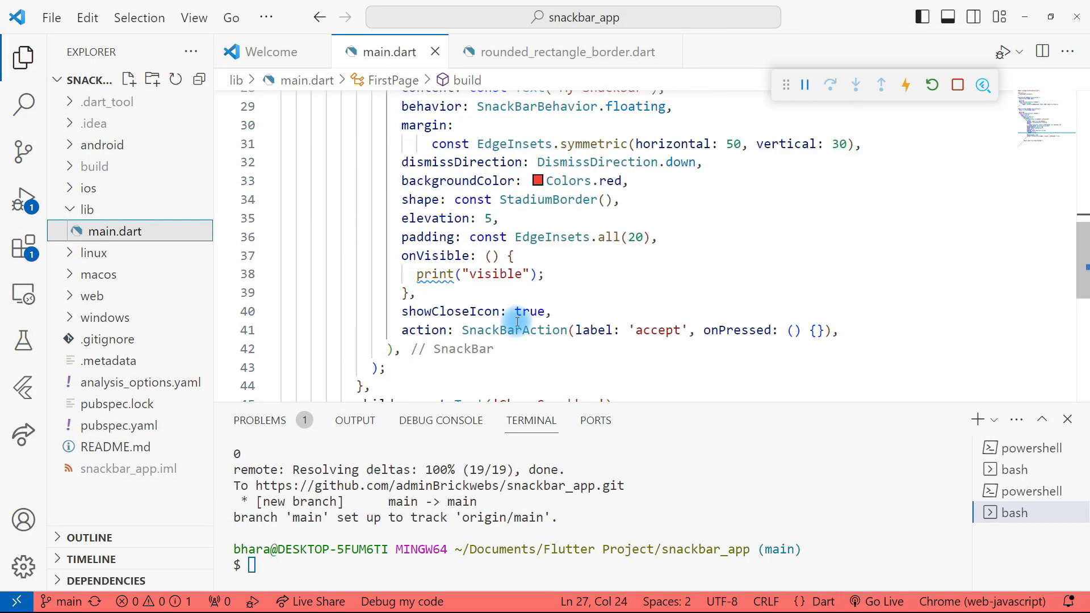
{"action": "scroll", "coordinate": [517, 323], "scroll_direction": "down", "scroll_amount": 1}
{"action": "scroll", "coordinate": [518, 323], "scroll_direction": "up", "scroll_amount": 3}
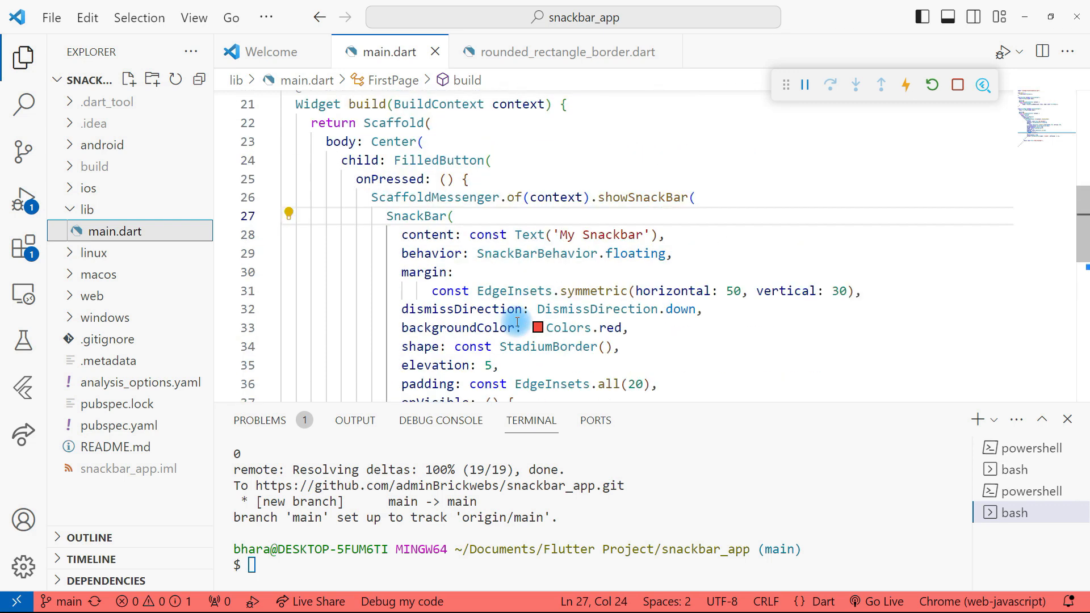
{"action": "scroll", "coordinate": [518, 323], "scroll_direction": "down", "scroll_amount": 4}
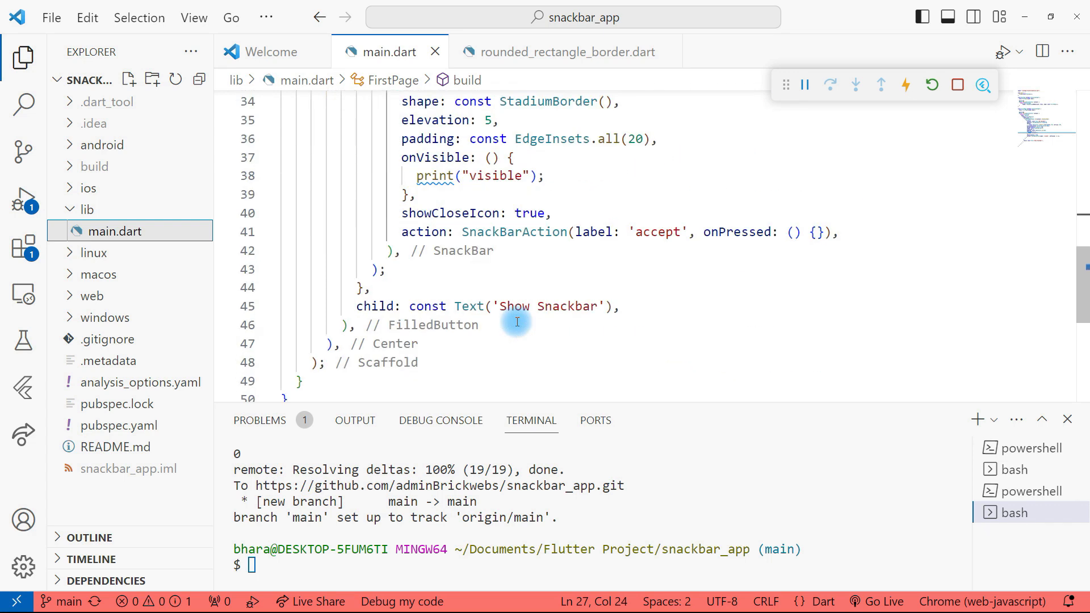
- Change the button label to 'Visible Snackbar' and save to hot restart the app
{"action": "left_click", "coordinate": [561, 306]}
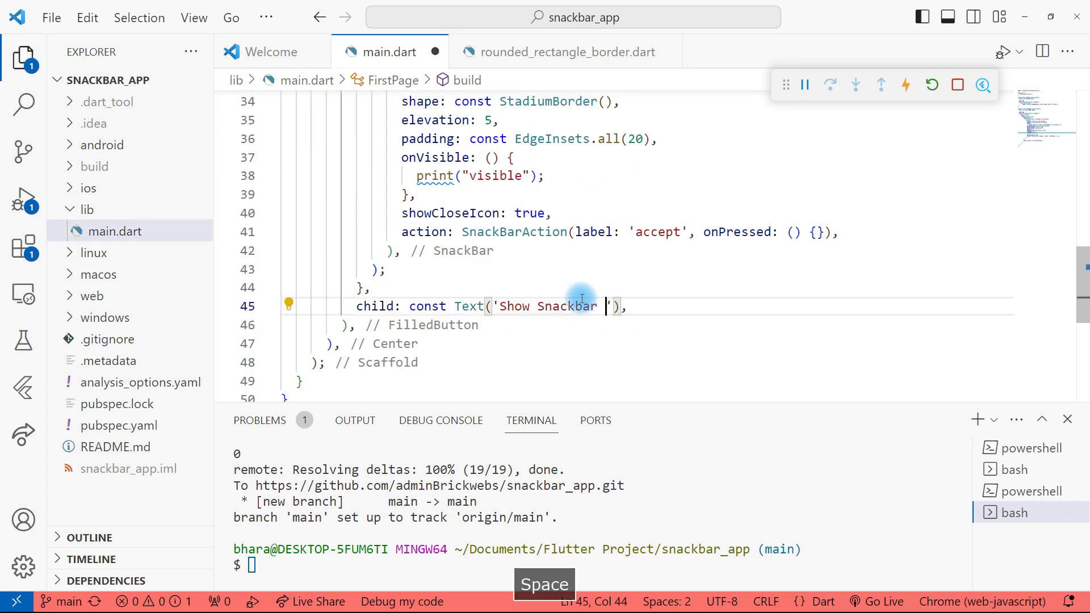
{"action": "key", "text": "BackSpace"}
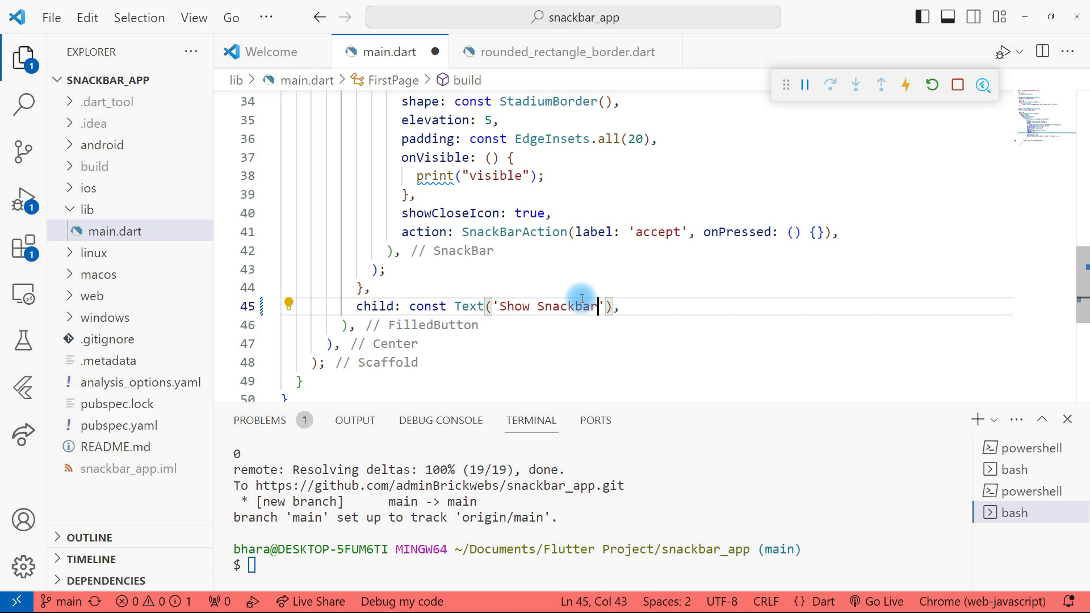
{"action": "key", "text": "BackSpace"}
{"action": "key", "text": "BackSpace"}
{"action": "key", "text": "BackSpace"}
{"action": "key", "text": "BackSpace"}
{"action": "key", "text": "BackSpace"}
{"action": "key", "text": "BackSpace"}
{"action": "key", "text": "BackSpace"}
{"action": "key", "text": "BackSpace"}
{"action": "key", "text": "BackSpace"}
{"action": "key", "text": "BackSpace"}
{"action": "key", "text": "BackSpace"}
{"action": "key", "text": "BackSpace"}
{"action": "key", "text": "BackSpace"}
{"action": "type", "text": "Visibl"}
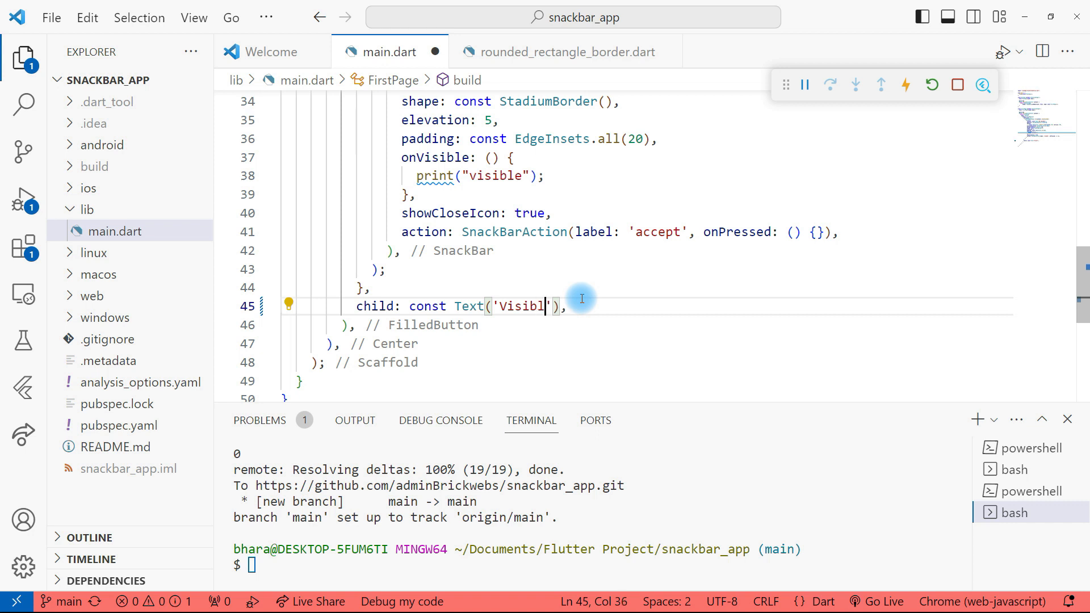
{"action": "type", "text": "e Snackbar"}
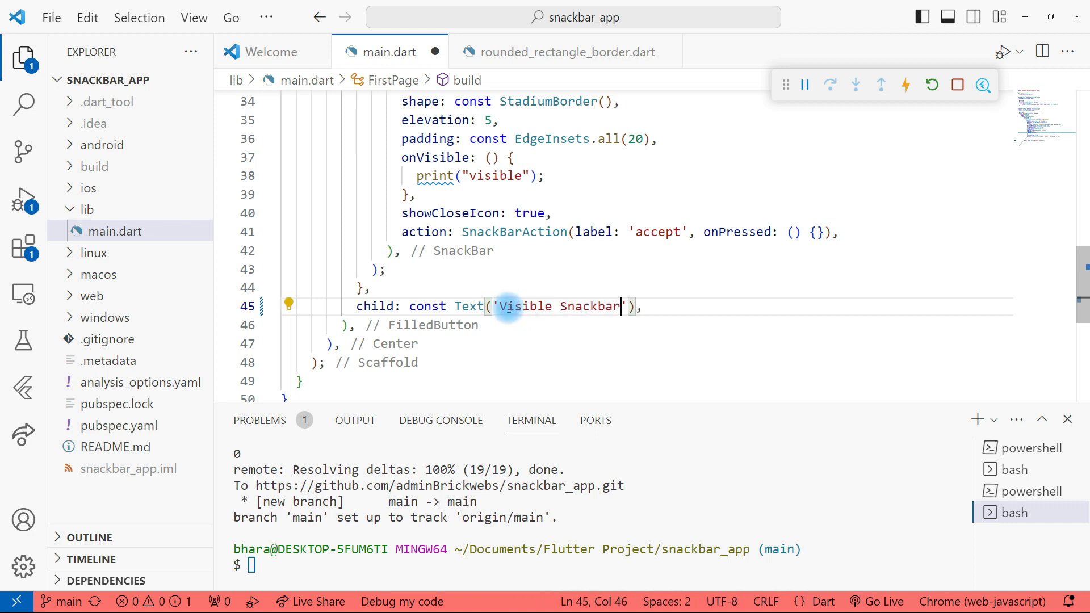
{"action": "key", "text": "ctrl+s"}
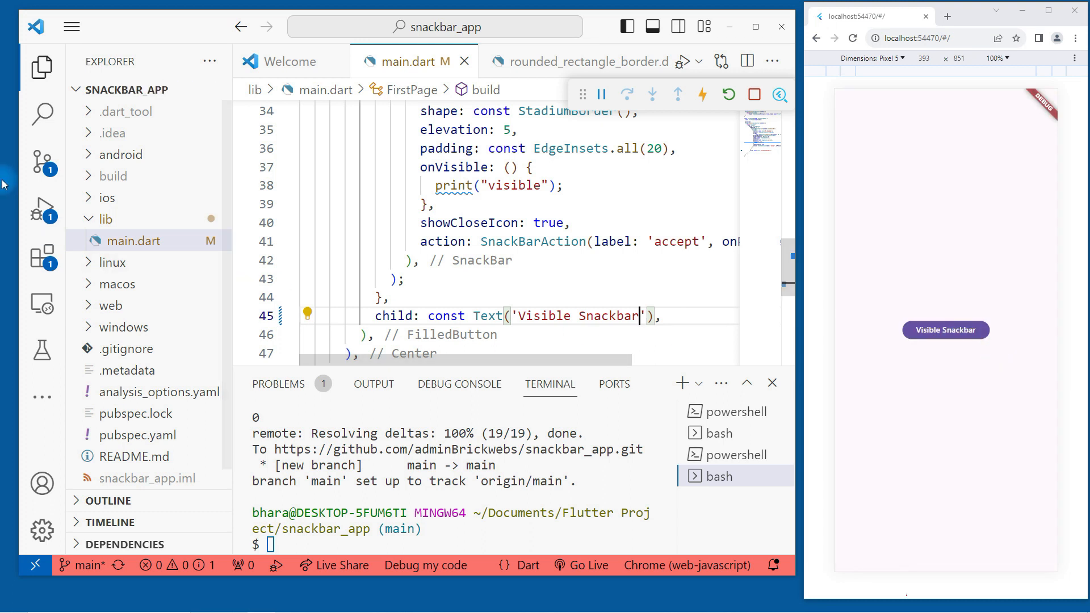
- Review the main.dart diff showing the button label change
{"action": "left_click", "coordinate": [51, 175]}
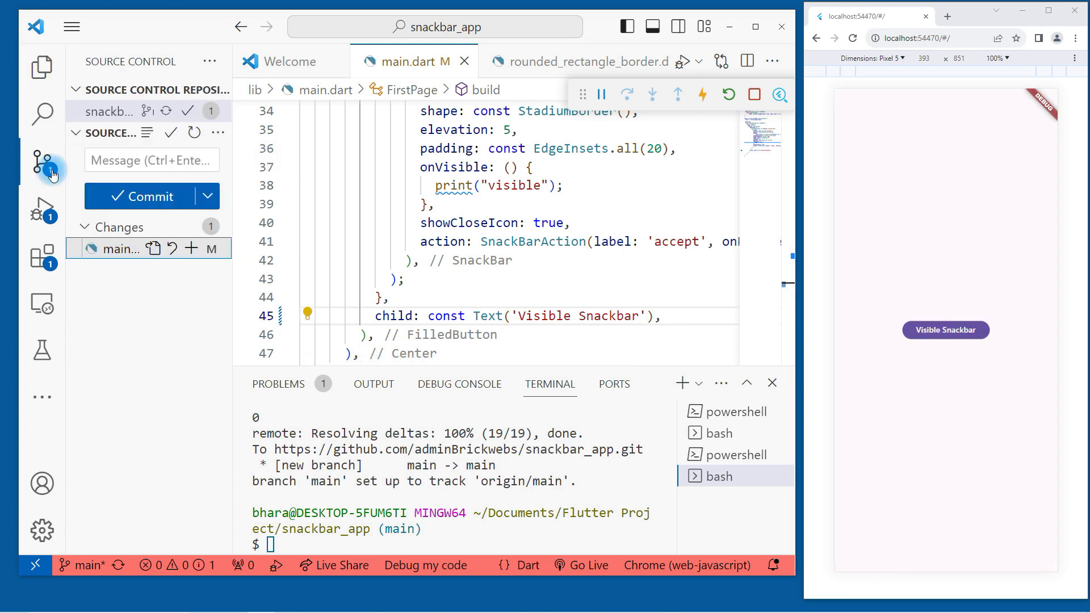
{"action": "left_click", "coordinate": [105, 252]}
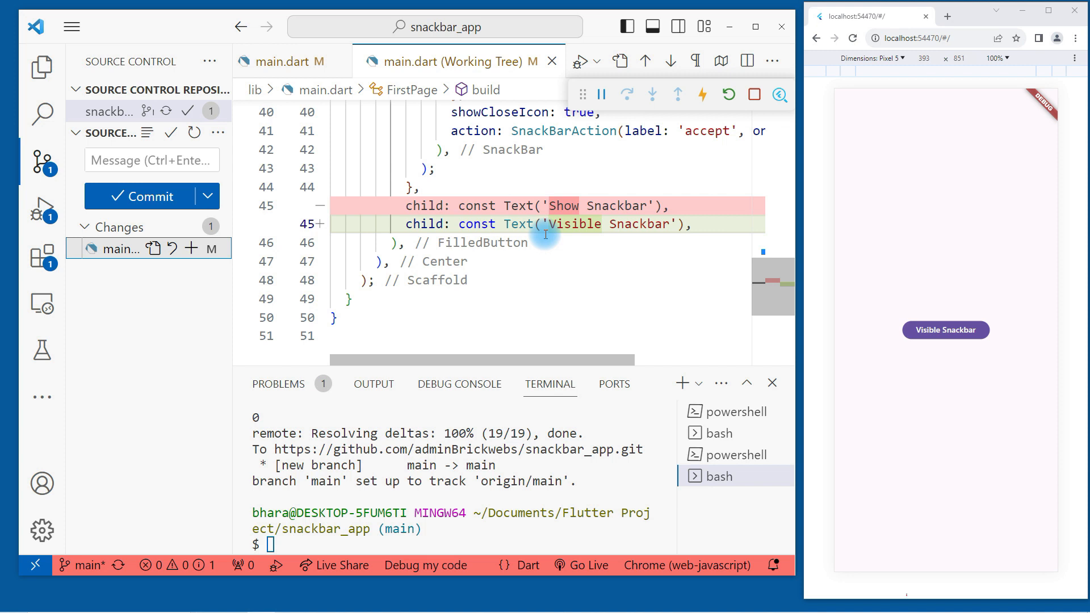
{"action": "left_click", "coordinate": [552, 61]}
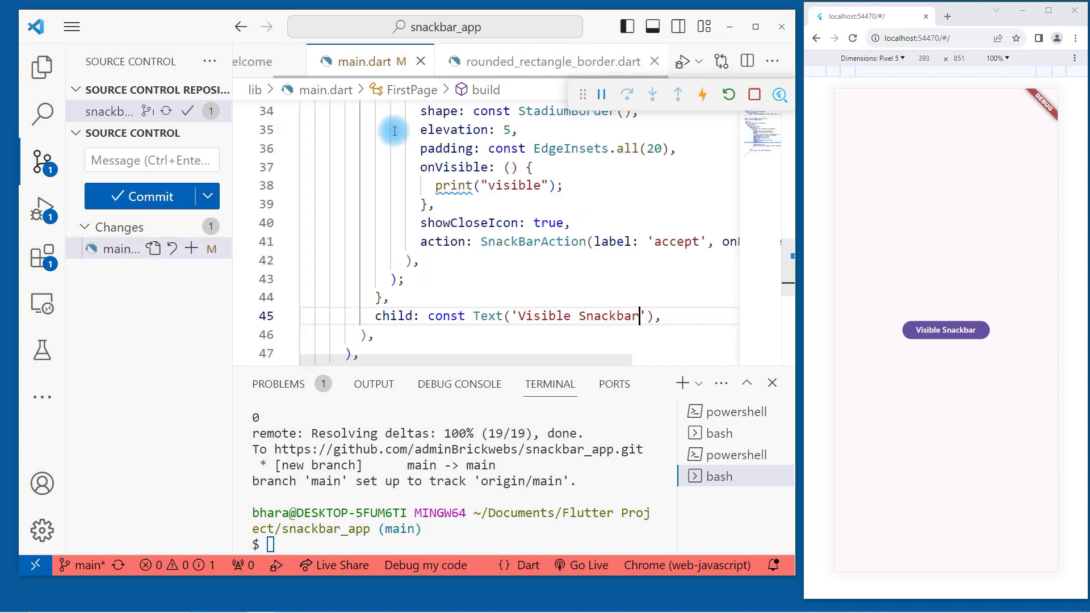
- Commit all changes as 'text changed in button' and sync them to origin/main
{"action": "left_click", "coordinate": [155, 166]}
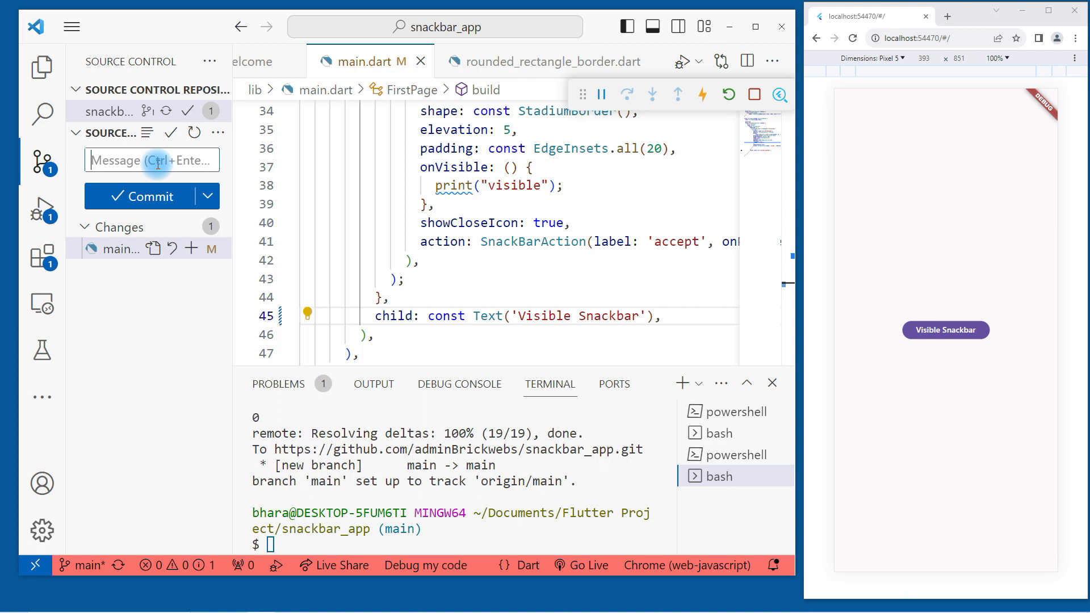
{"action": "type", "text": "text changed in "}
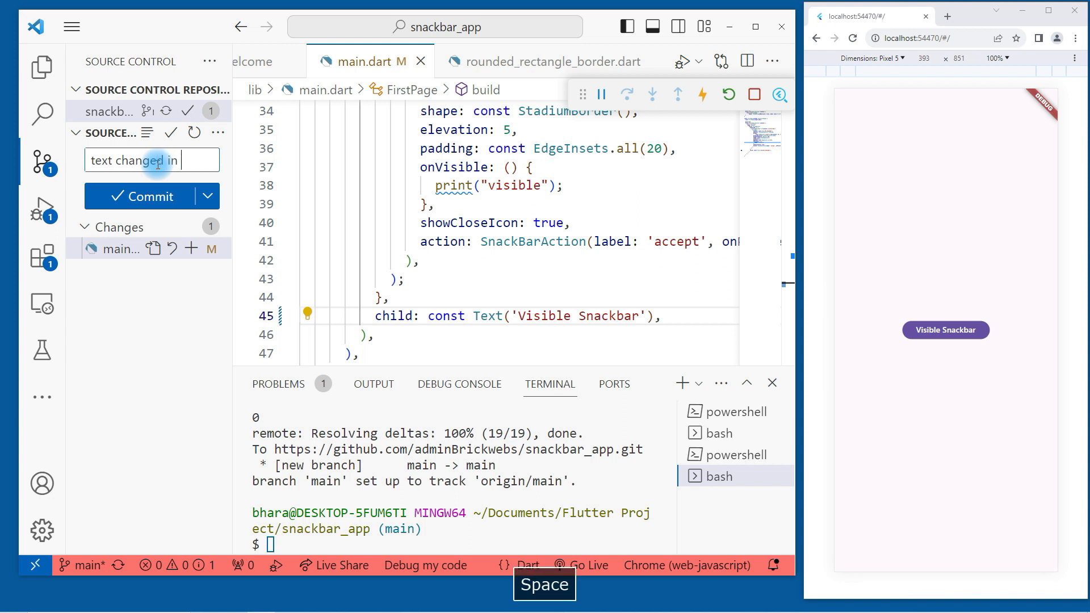
{"action": "type", "text": "button"}
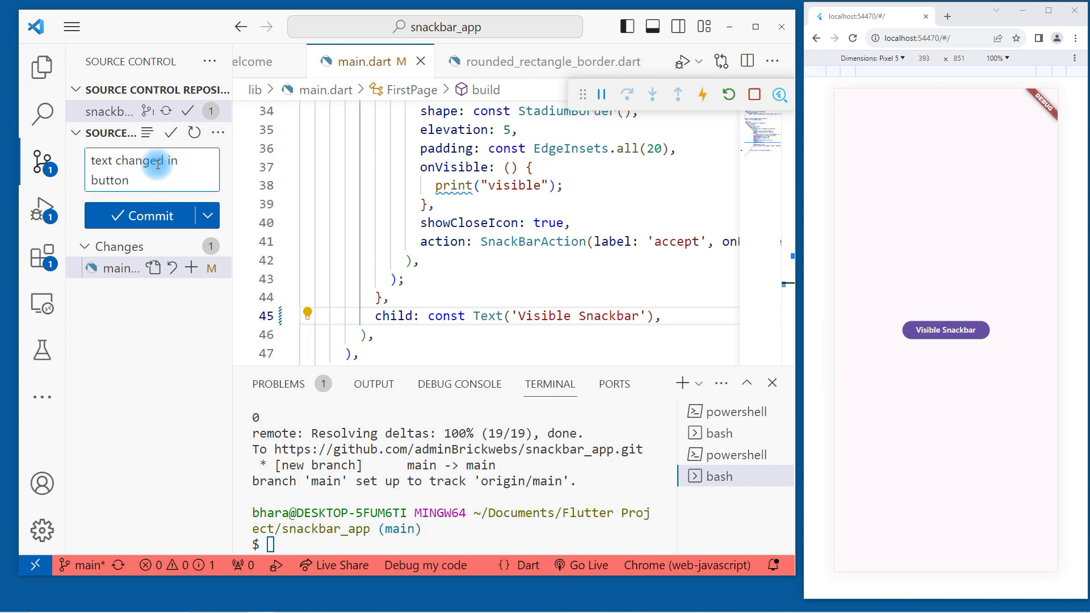
{"action": "key", "text": "ctrl+a"}
{"action": "left_click", "coordinate": [143, 218]}
{"action": "left_click", "coordinate": [501, 319]}
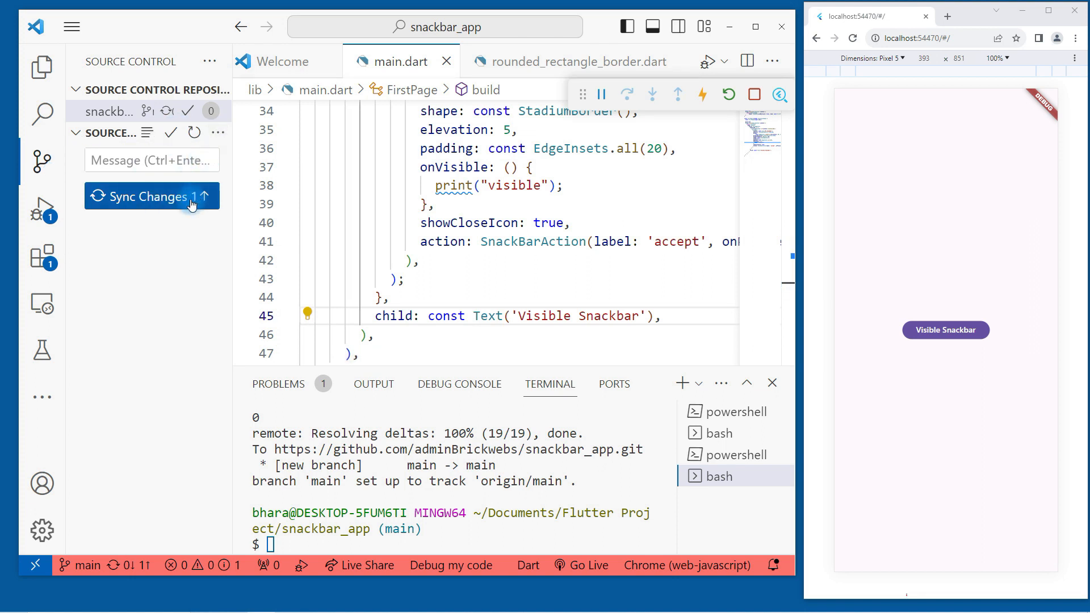
{"action": "left_click", "coordinate": [159, 200]}
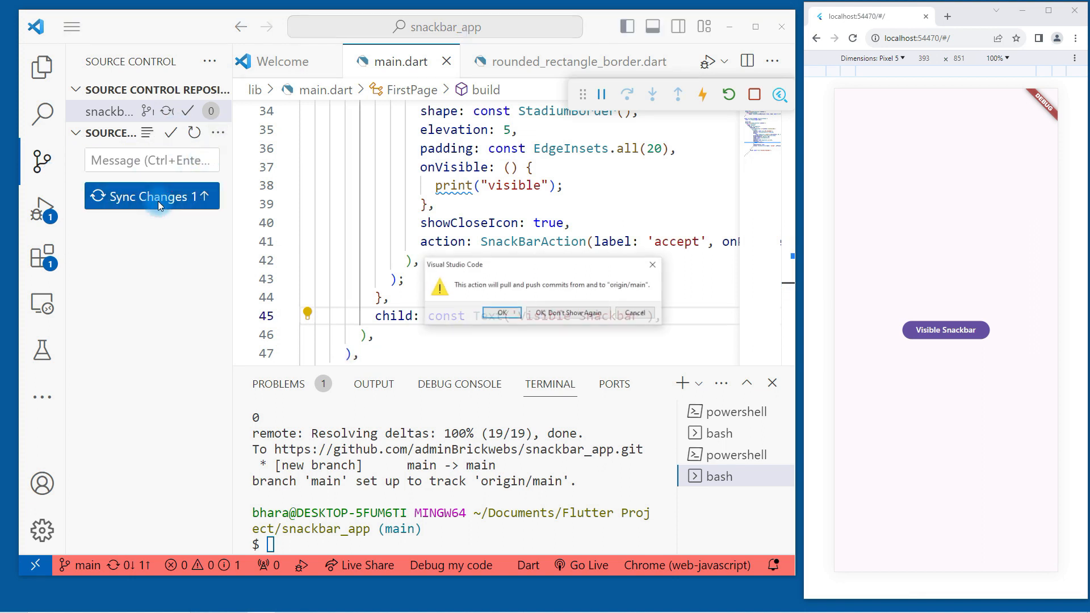
{"action": "left_click", "coordinate": [498, 314]}
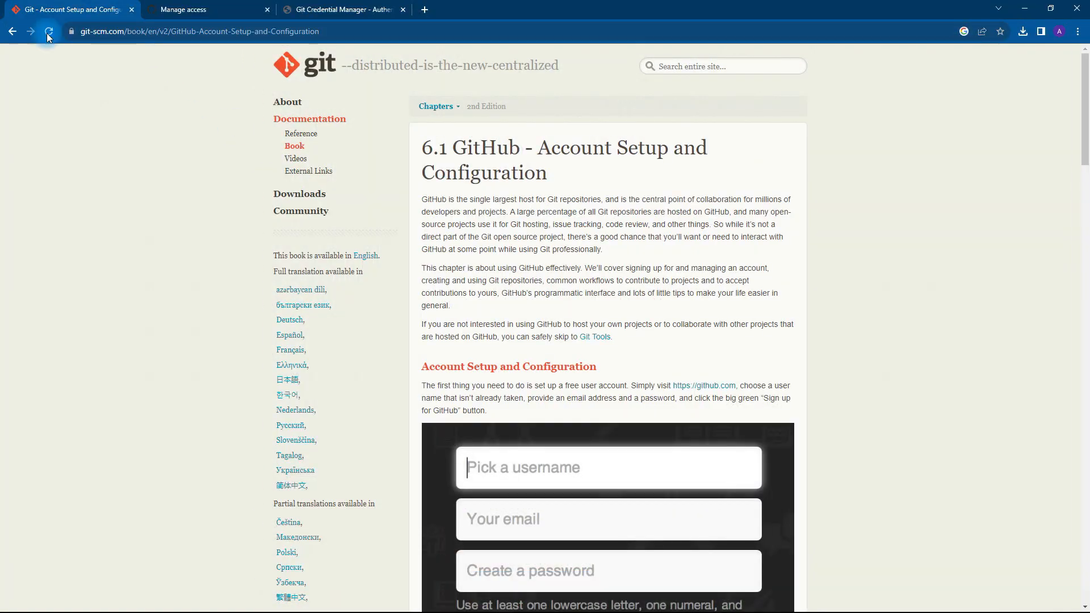
- Reload the snackbar_app code page, inspect the 'text changed in button' commit diff, and return home
{"action": "left_click", "coordinate": [218, 9]}
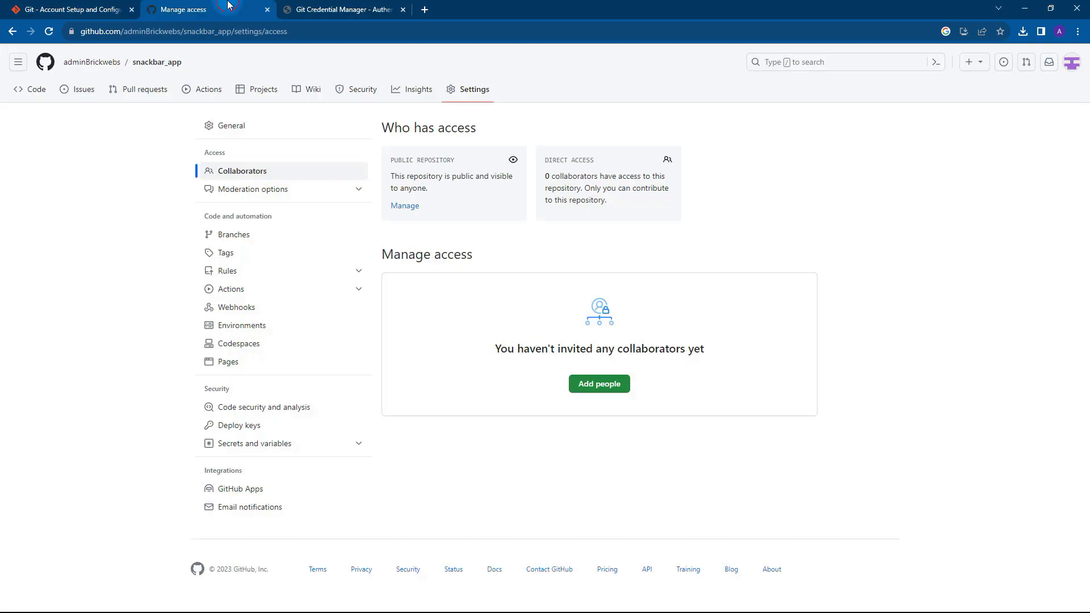
{"action": "left_click", "coordinate": [284, 9]}
{"action": "left_click", "coordinate": [217, 7]}
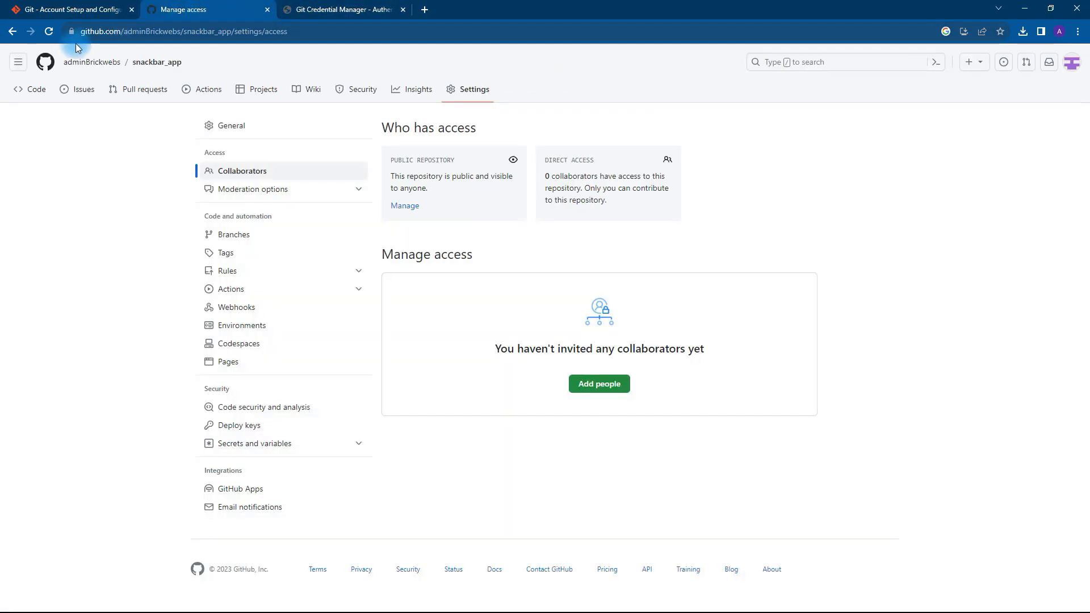
{"action": "left_click", "coordinate": [50, 97]}
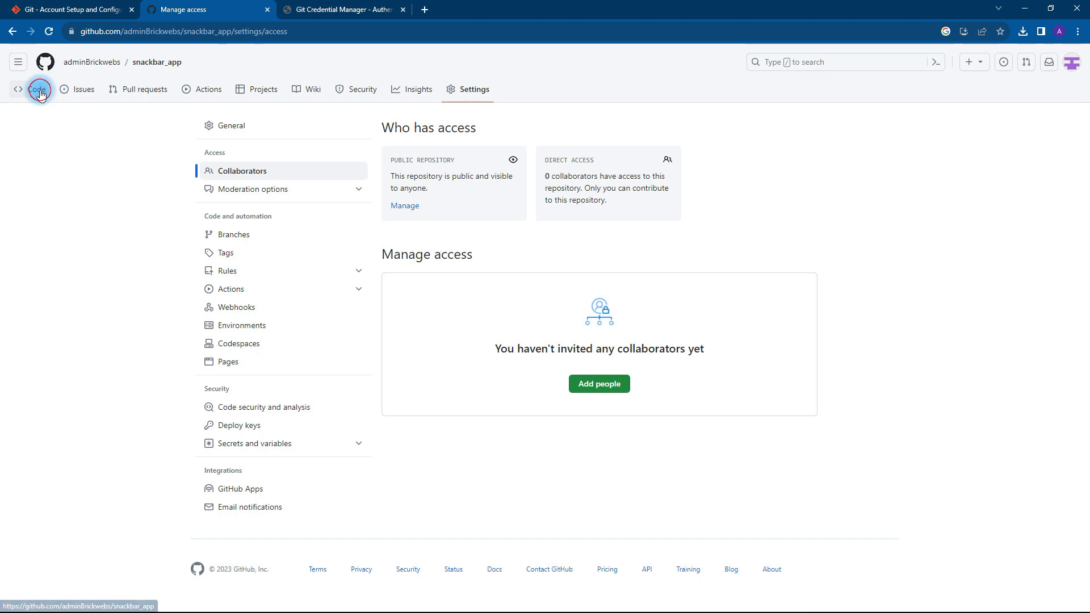
{"action": "left_click", "coordinate": [49, 34]}
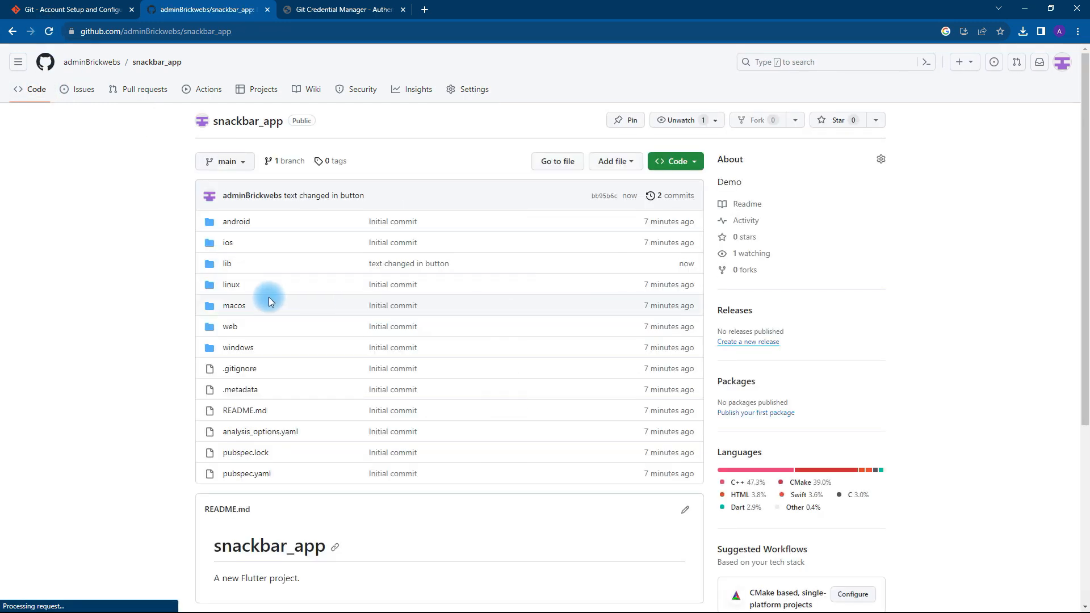
{"action": "left_click", "coordinate": [396, 264]}
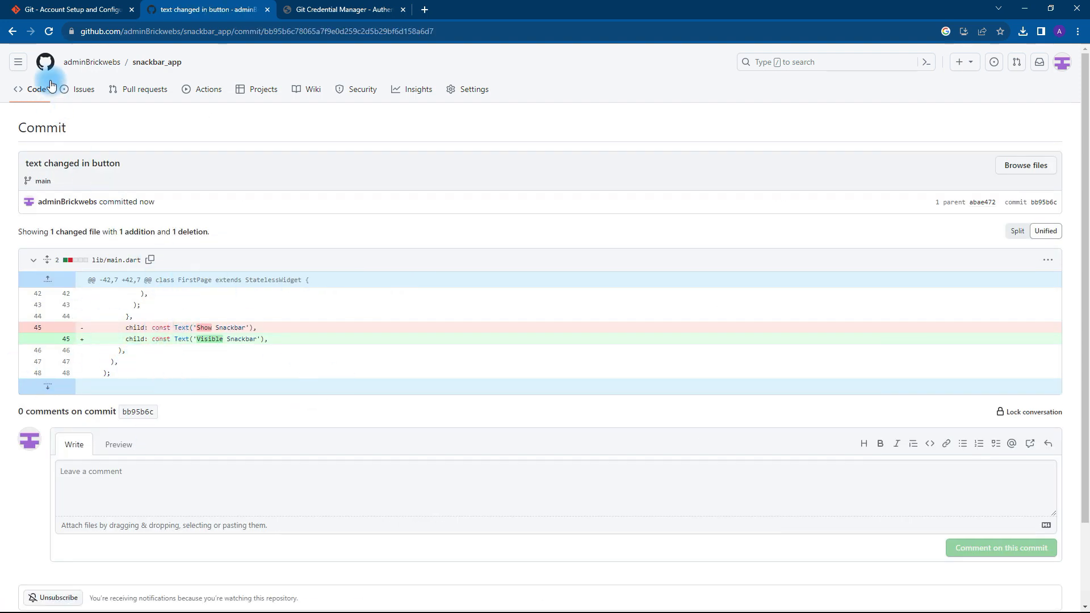
{"action": "left_click", "coordinate": [26, 89]}
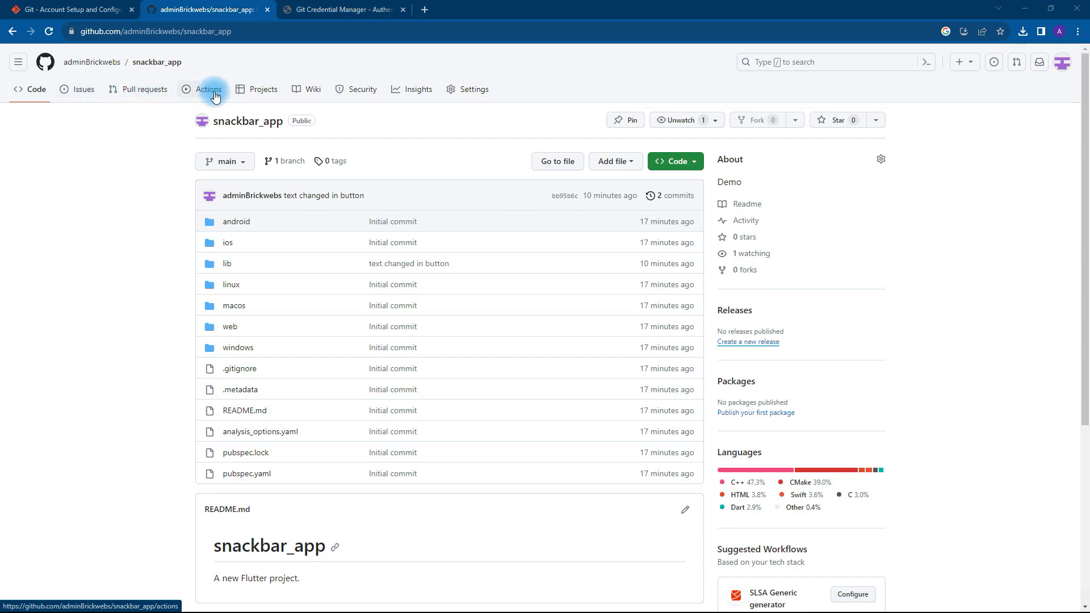
- Add the collaborator's GitHub username to snackbar_app and accept the invitation on their machine
{"action": "left_click", "coordinate": [485, 92]}
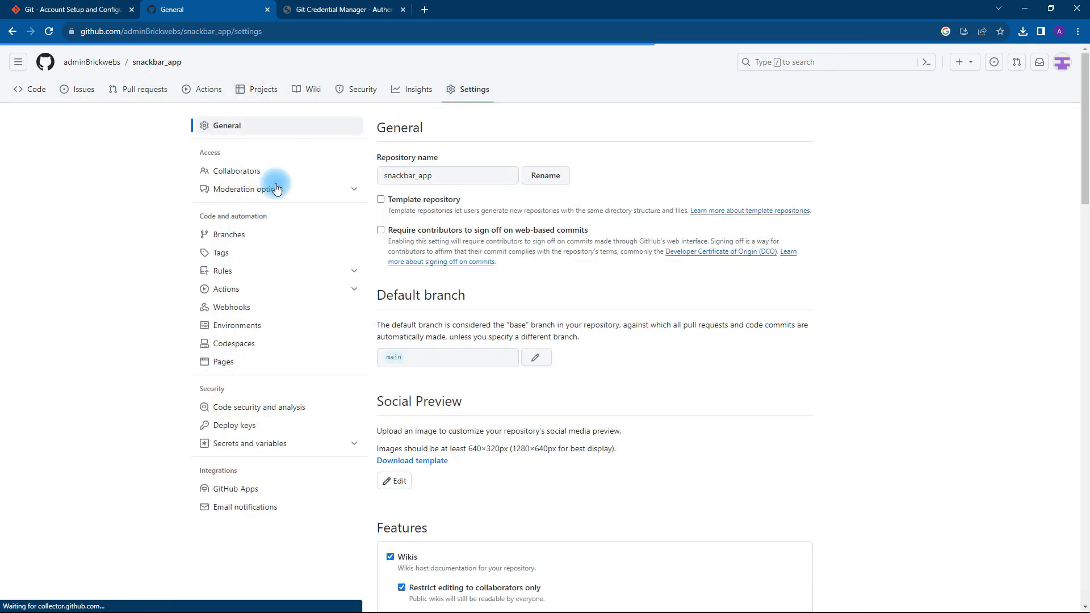
{"action": "left_click", "coordinate": [278, 172]}
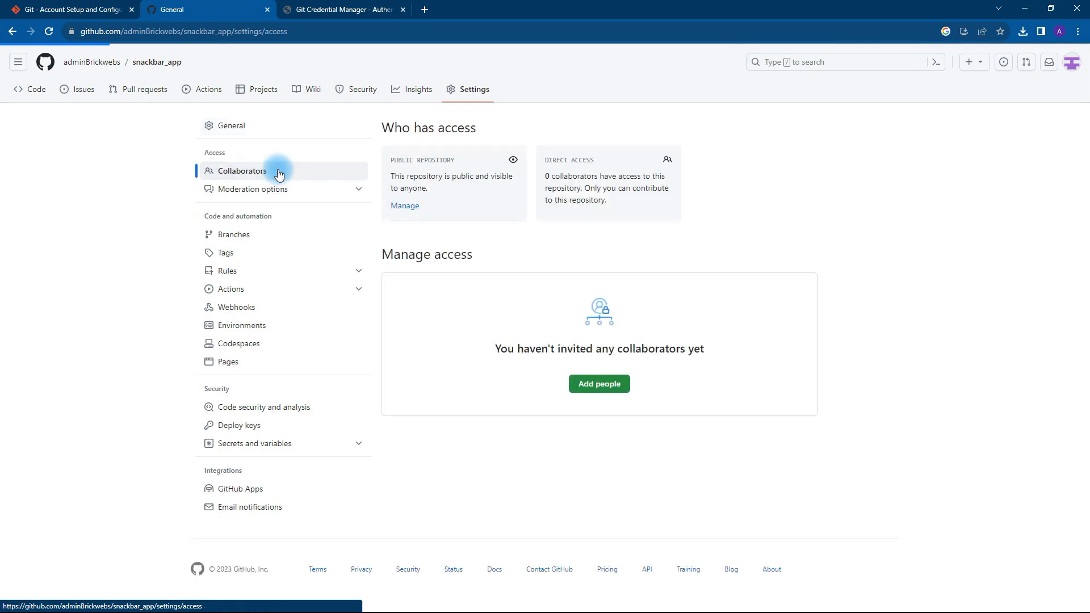
{"action": "left_click", "coordinate": [604, 385]}
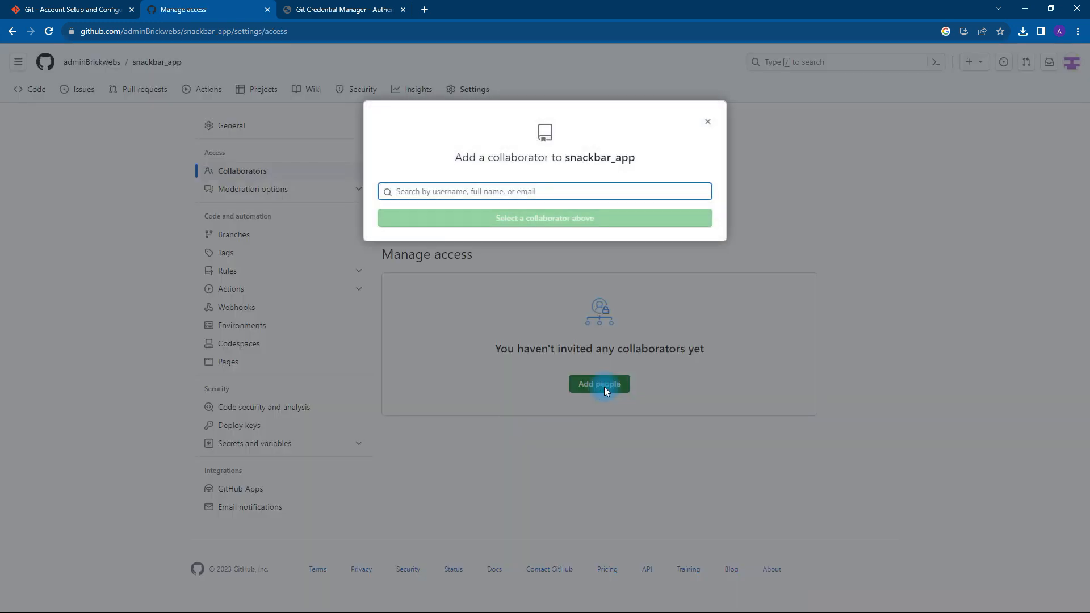
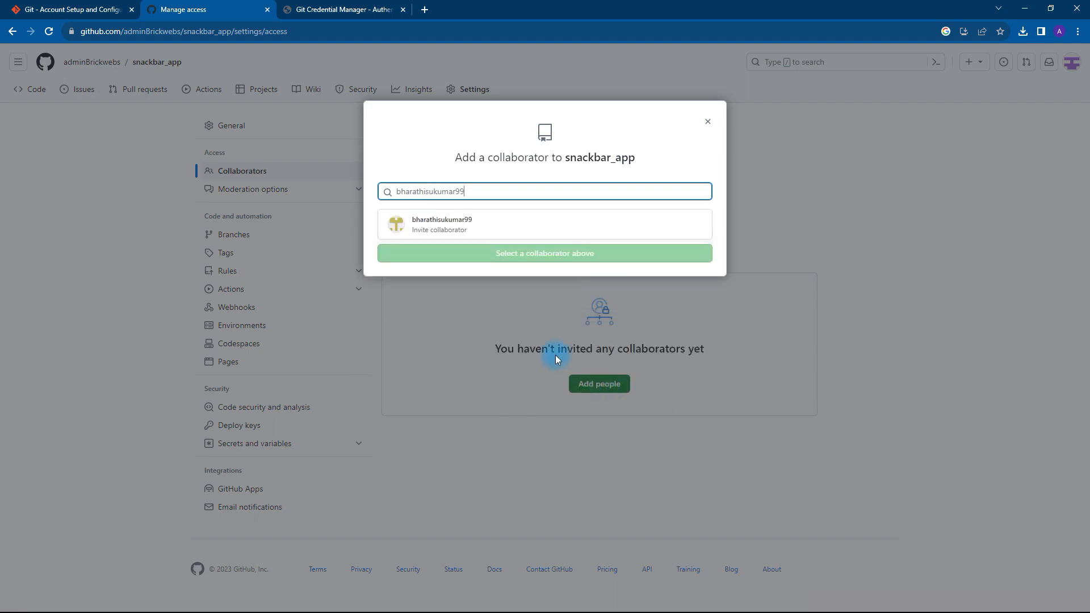
{"action": "left_click", "coordinate": [499, 219]}
{"action": "left_click", "coordinate": [531, 241]}
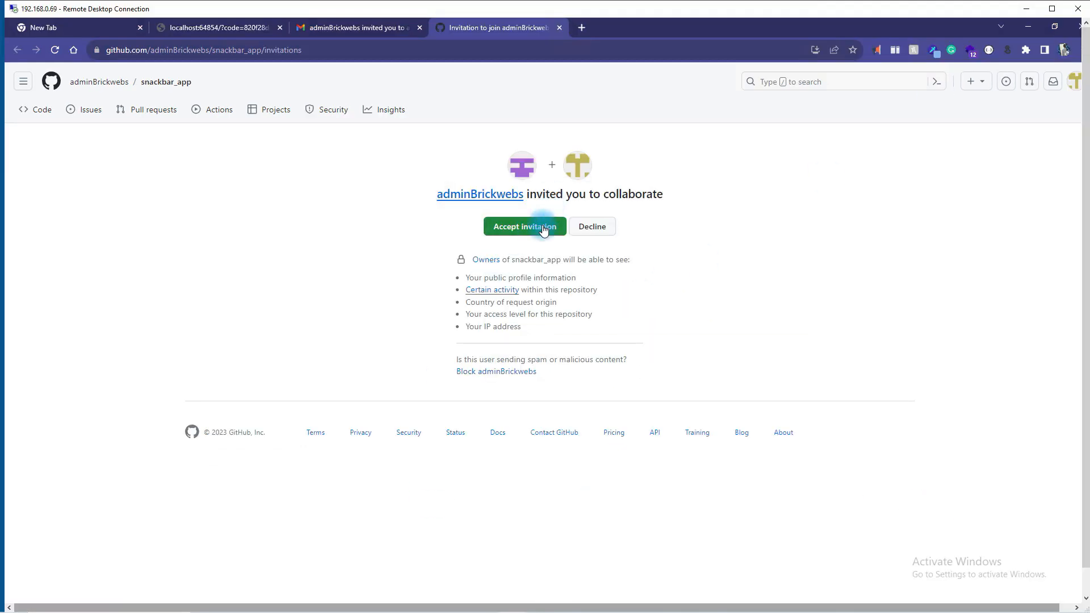
{"action": "left_click", "coordinate": [542, 227]}
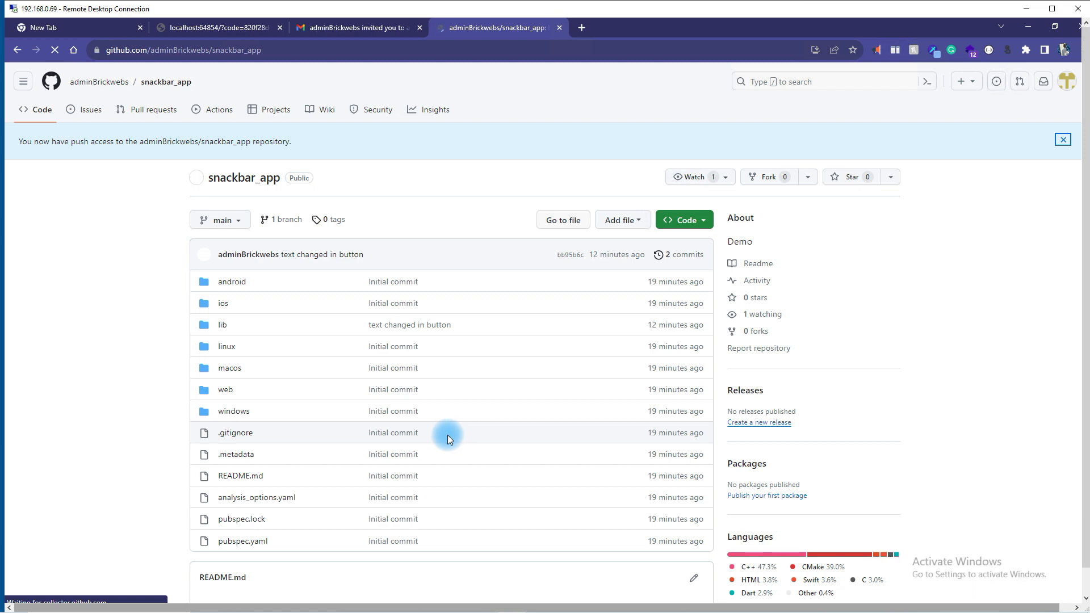
- Copy the snackbar_app HTTPS clone URL from the green Code menu
{"action": "left_click", "coordinate": [686, 217]}
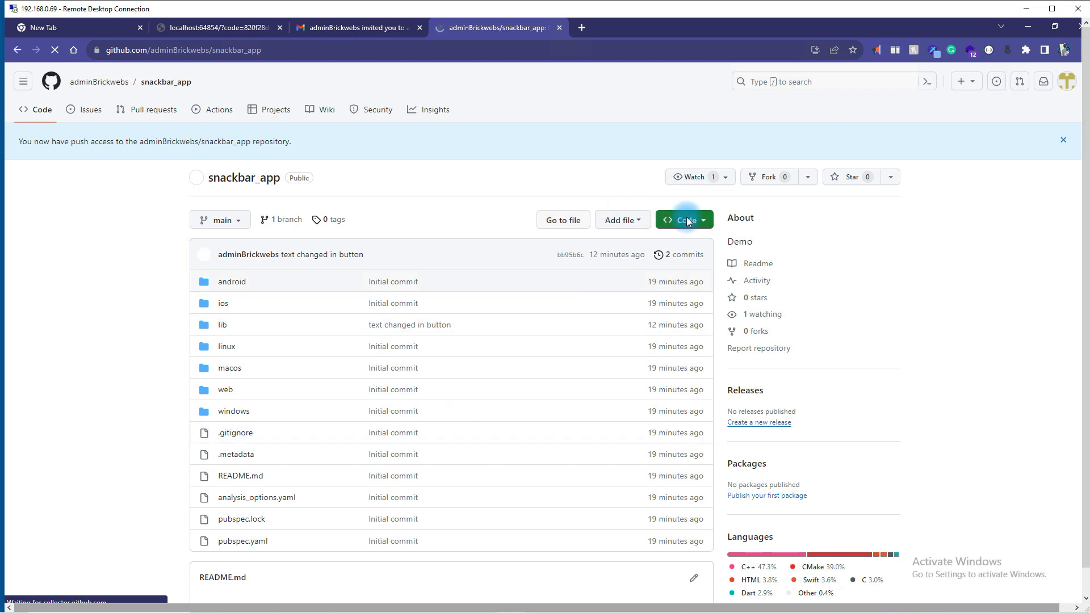
{"action": "left_click", "coordinate": [496, 324]}
{"action": "left_click_drag", "start_coordinate": [495, 324], "coordinate": [691, 327]}
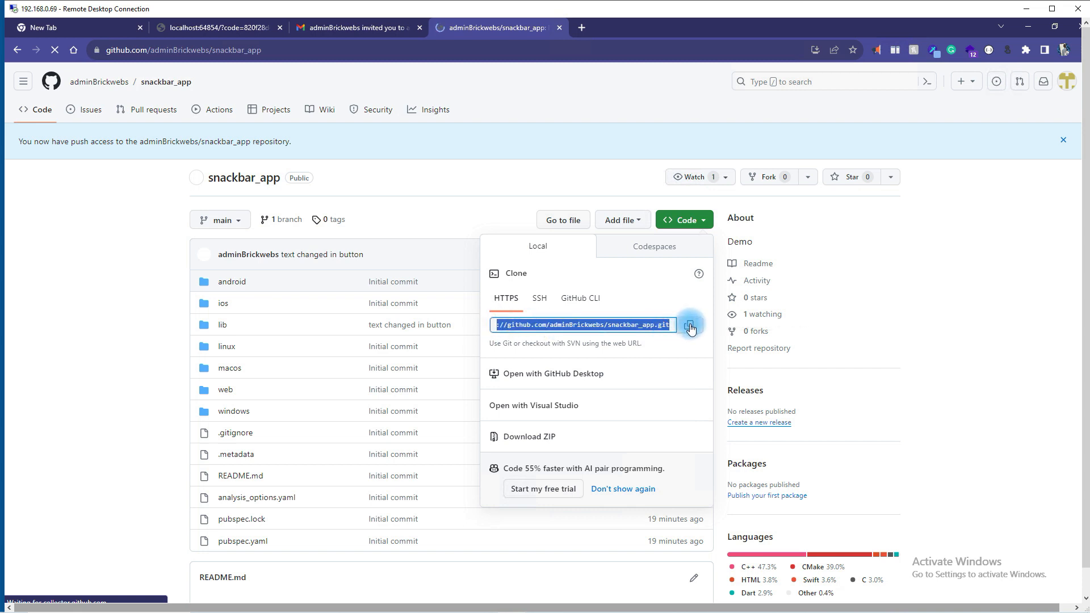
{"action": "left_click", "coordinate": [690, 325]}
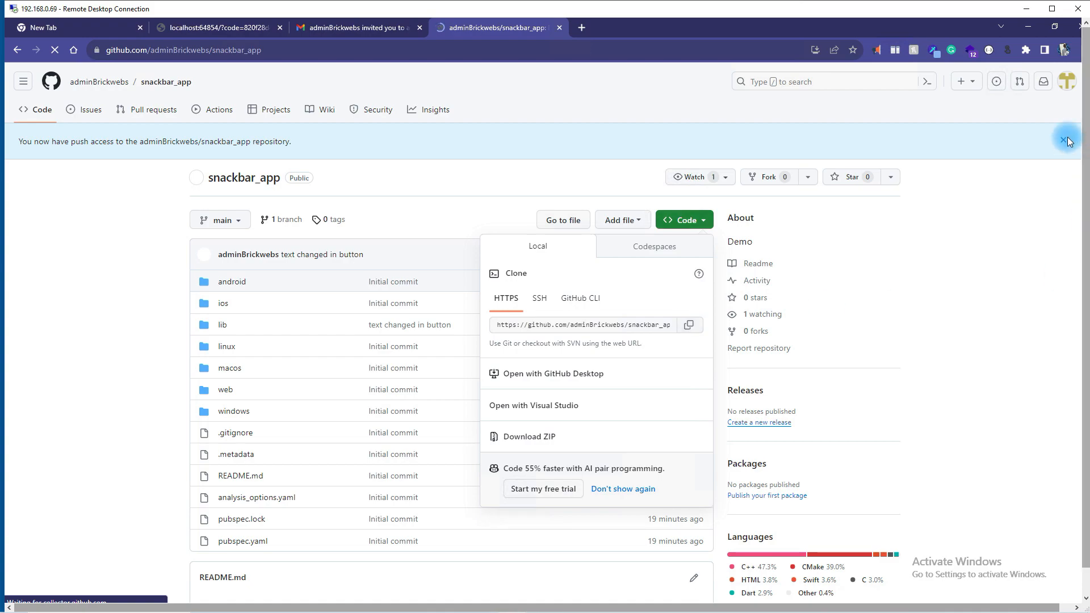
- Bring VS Code forward and run Git: Clone with the pasted snackbar_app URL
{"action": "left_click", "coordinate": [1027, 26]}
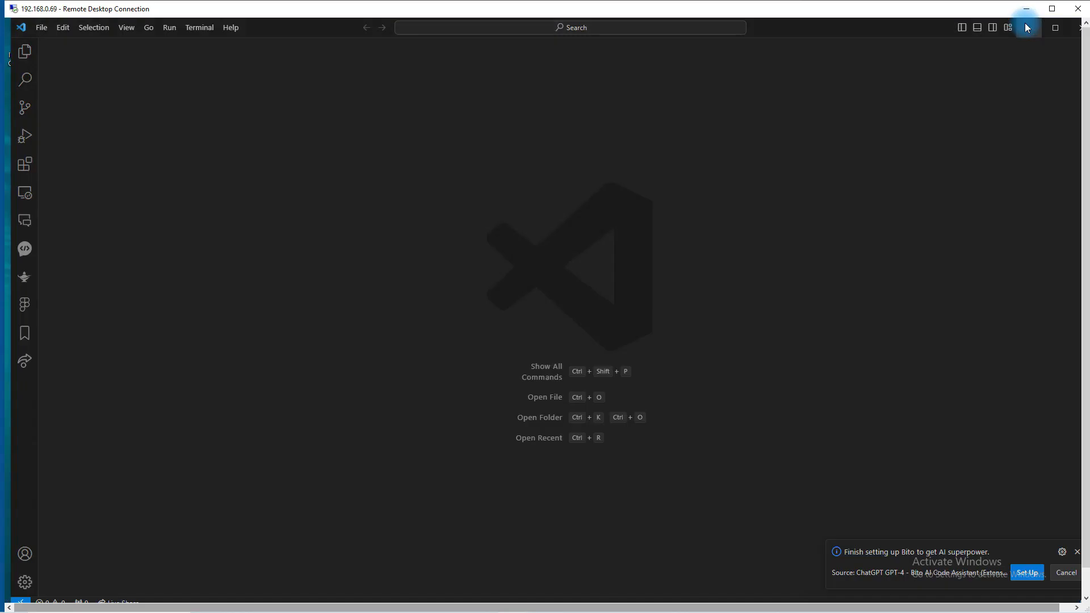
{"action": "left_click", "coordinate": [1053, 9]}
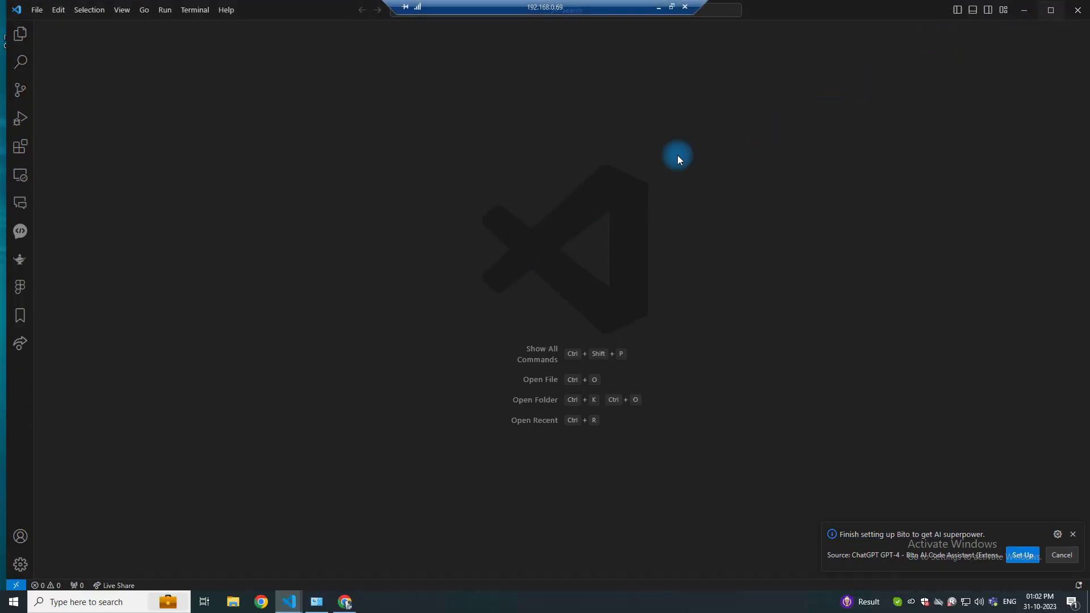
{"action": "key", "text": "ctrl+shift+p"}
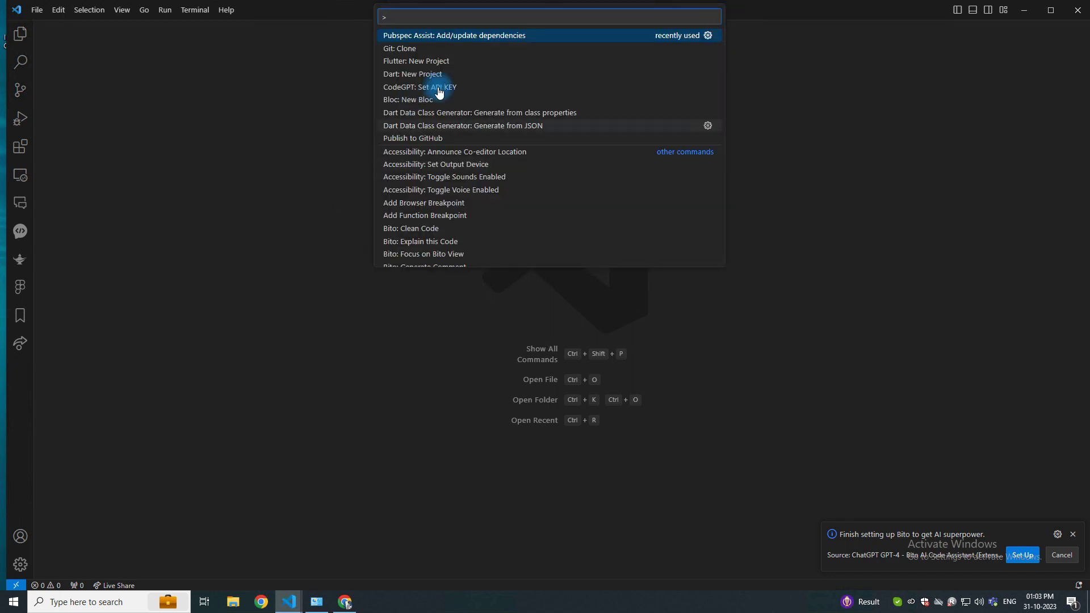
{"action": "type", "text": "git"}
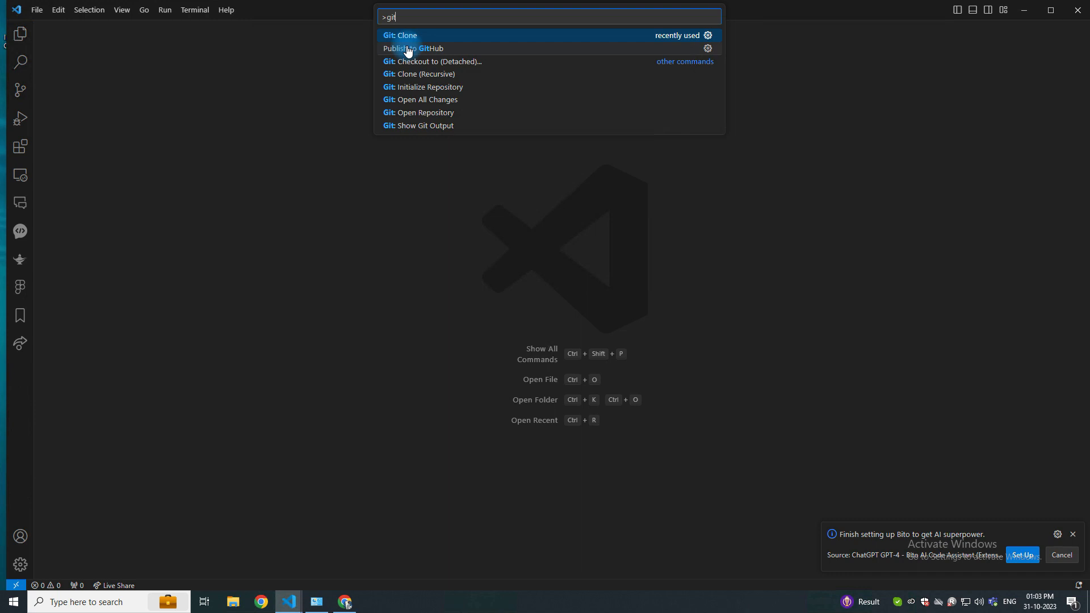
{"action": "left_click", "coordinate": [438, 35]}
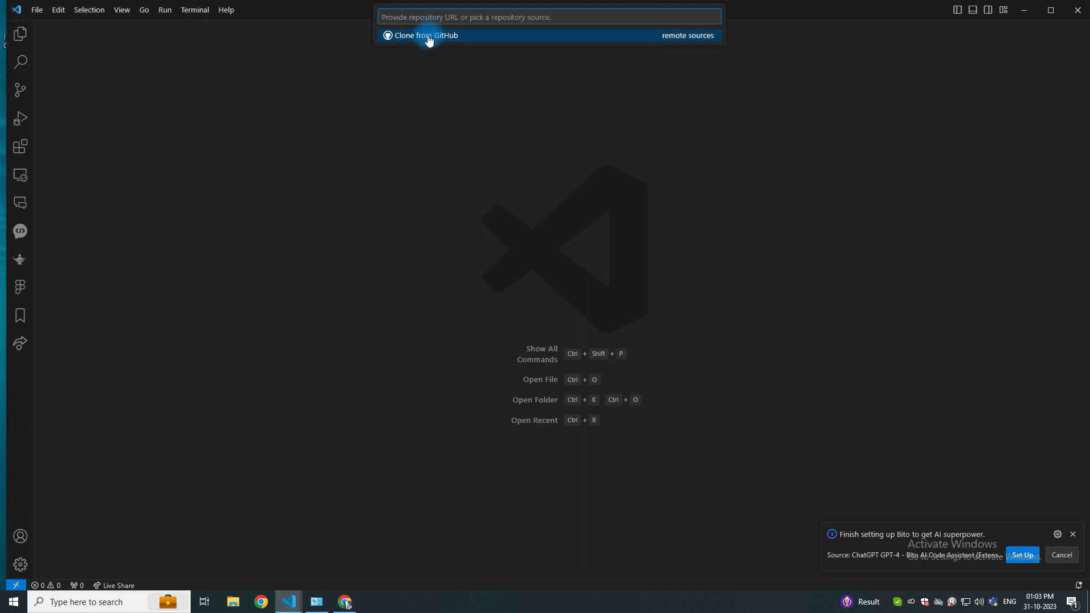
{"action": "key", "text": "ctrl+v"}
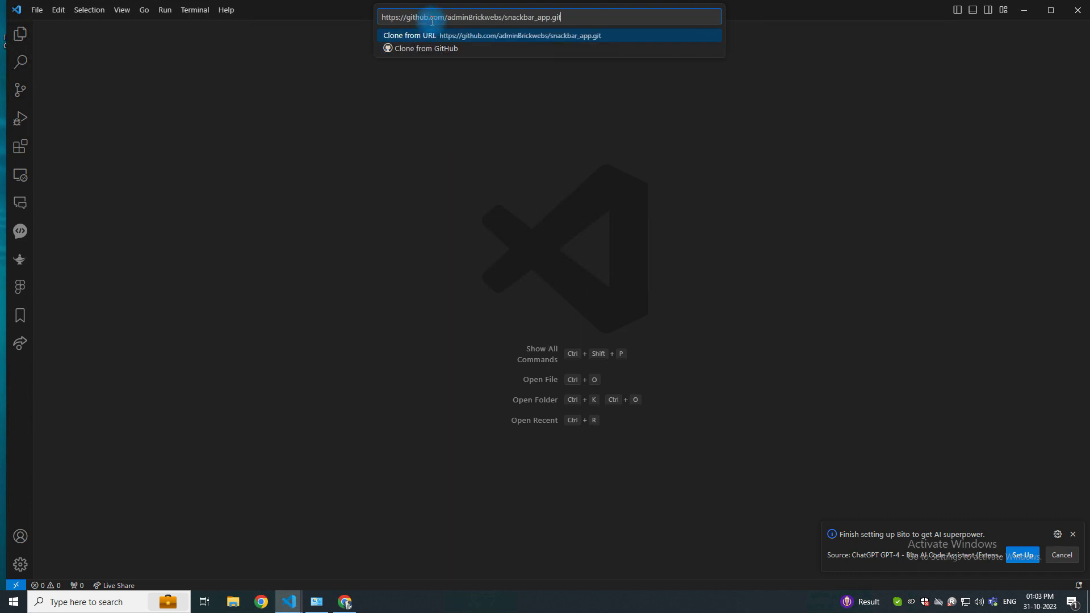
{"action": "key", "text": "Return"}
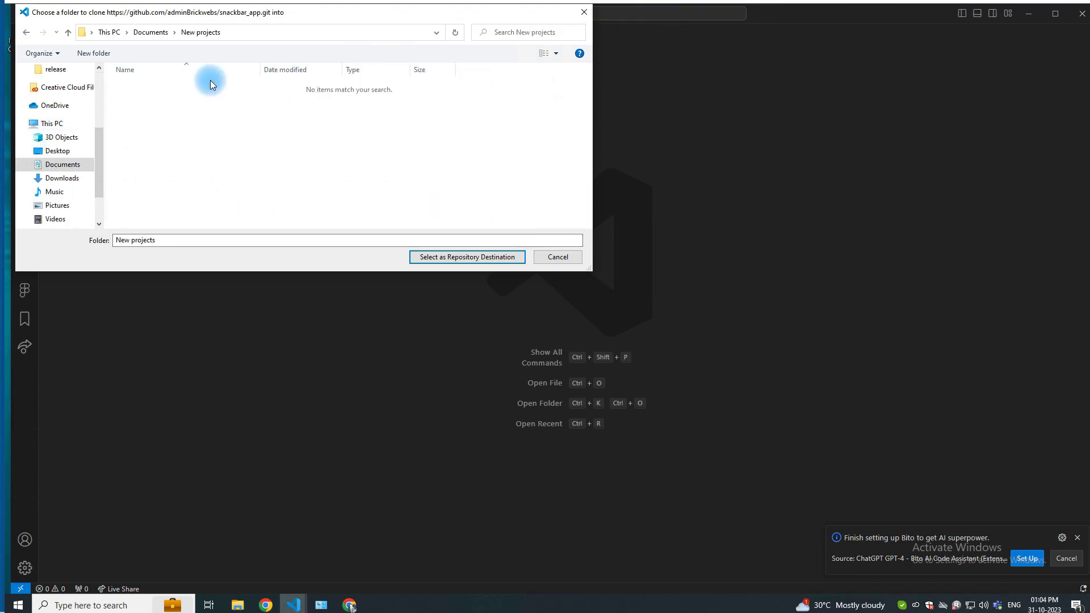
- Clone into Documents\New projects and open the cloned repository in a new maximized window
{"action": "left_click", "coordinate": [460, 257]}
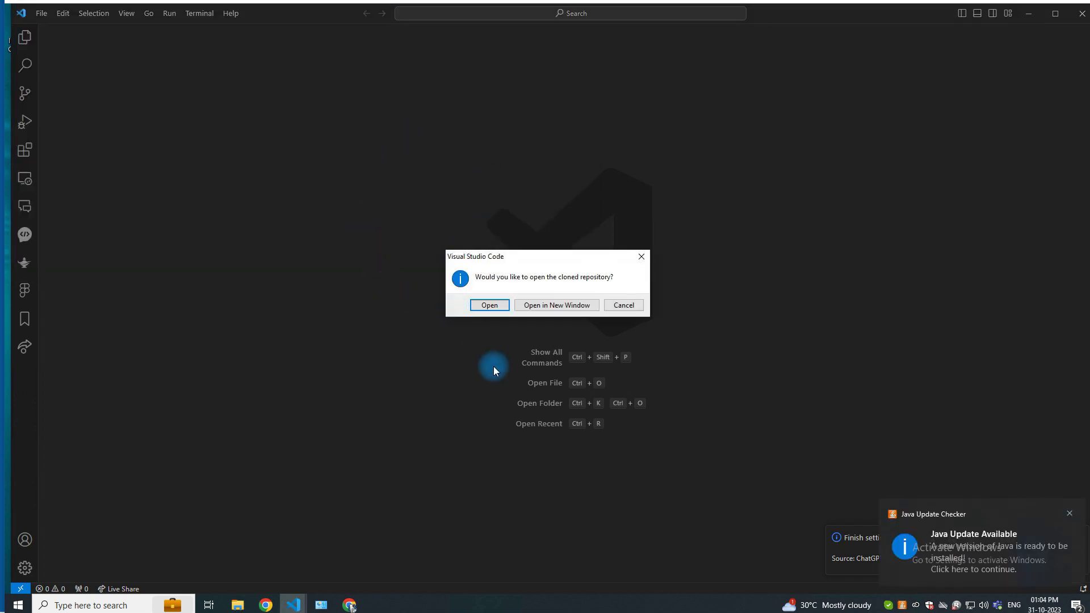
{"action": "left_click", "coordinate": [543, 309]}
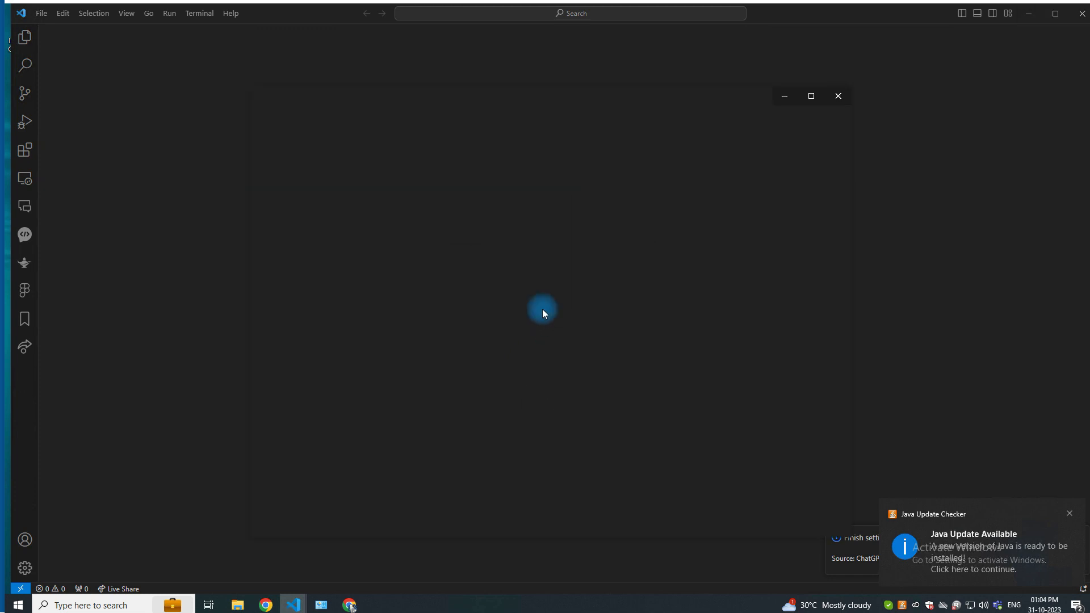
{"action": "left_click", "coordinate": [811, 97]}
{"action": "key", "text": "ctrl+End"}
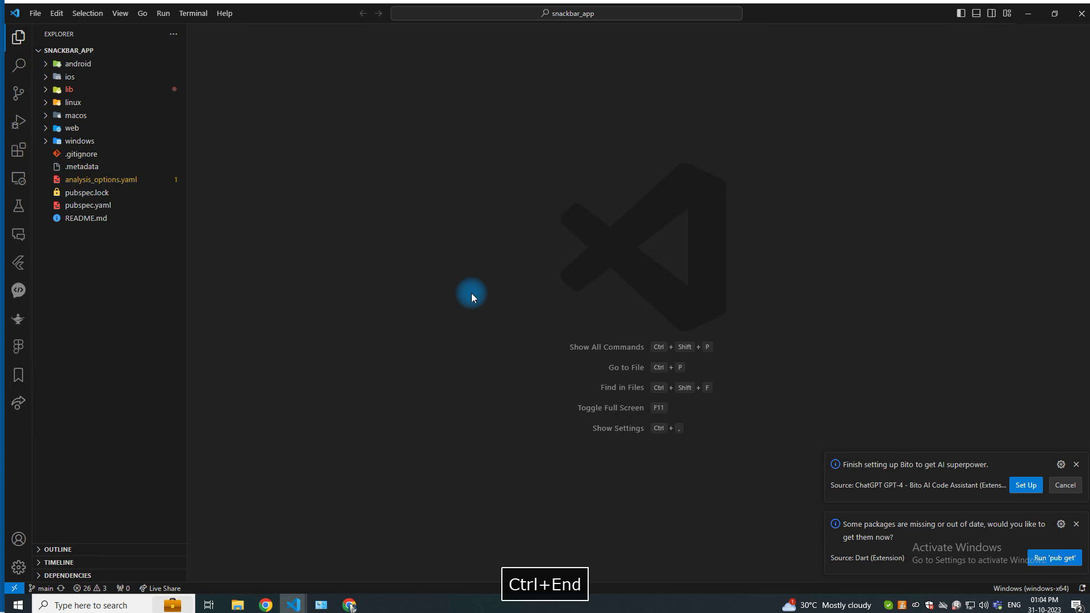
- Open lib/main.dart and run pub get to fetch the missing Flutter packages
{"action": "left_click", "coordinate": [47, 91]}
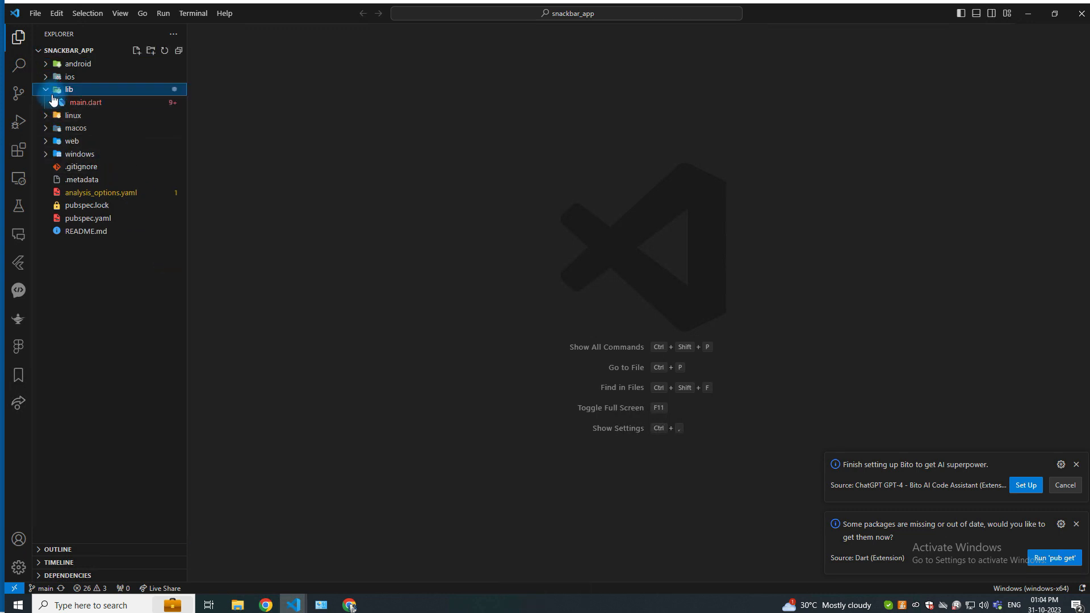
{"action": "left_click", "coordinate": [77, 103]}
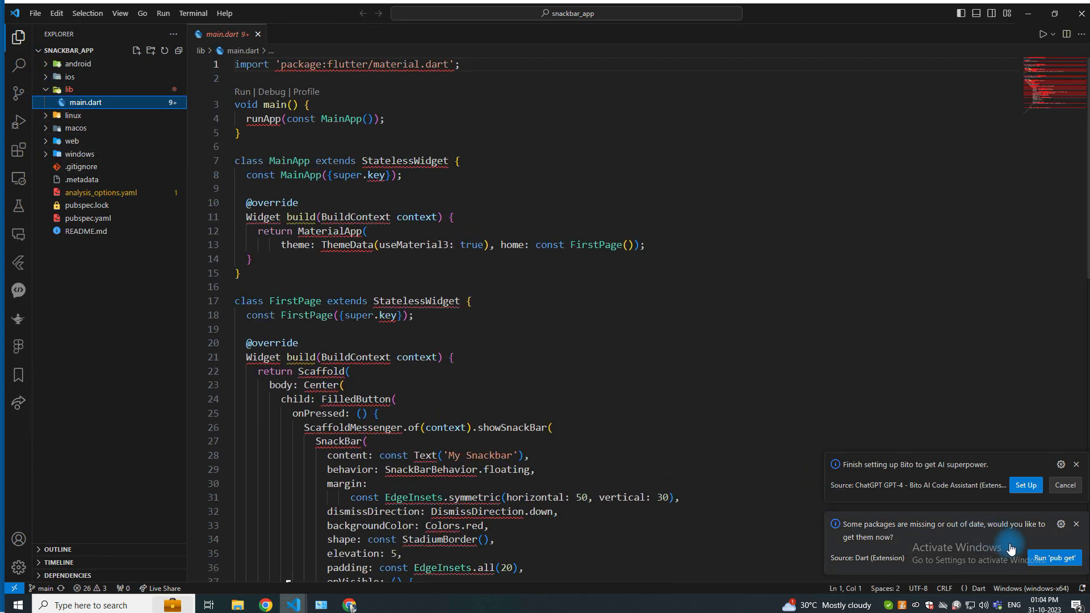
{"action": "left_click", "coordinate": [1040, 561]}
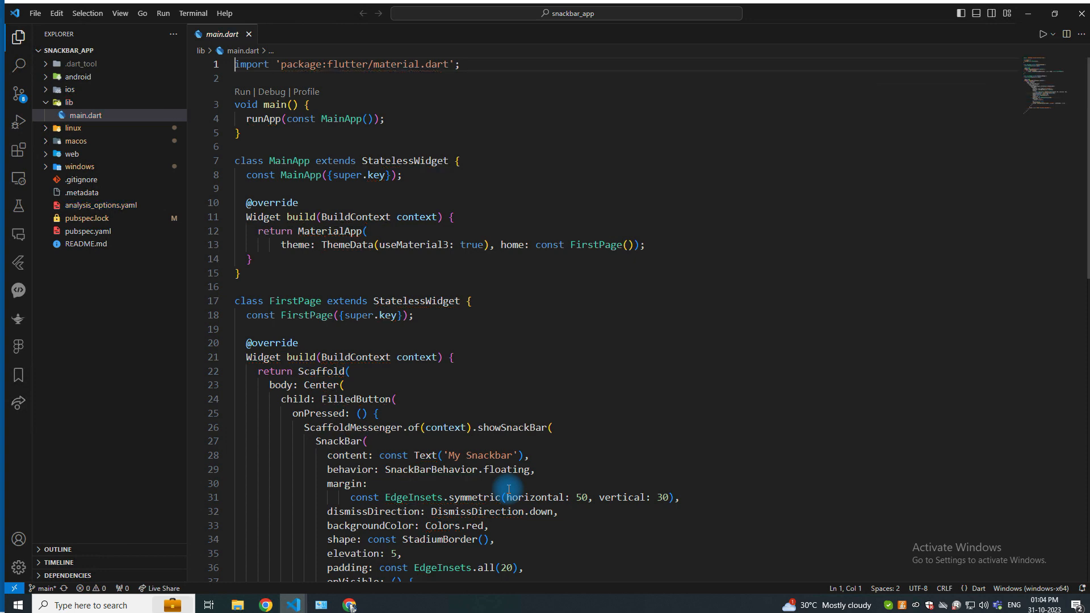
- Replace the button label 'Visible Snackbar' with 'Visiblity'
{"action": "scroll", "coordinate": [509, 490], "scroll_direction": "down", "scroll_amount": 4}
{"action": "scroll", "coordinate": [509, 490], "scroll_direction": "up", "scroll_amount": 3}
{"action": "scroll", "coordinate": [500, 486], "scroll_direction": "down", "scroll_amount": 4}
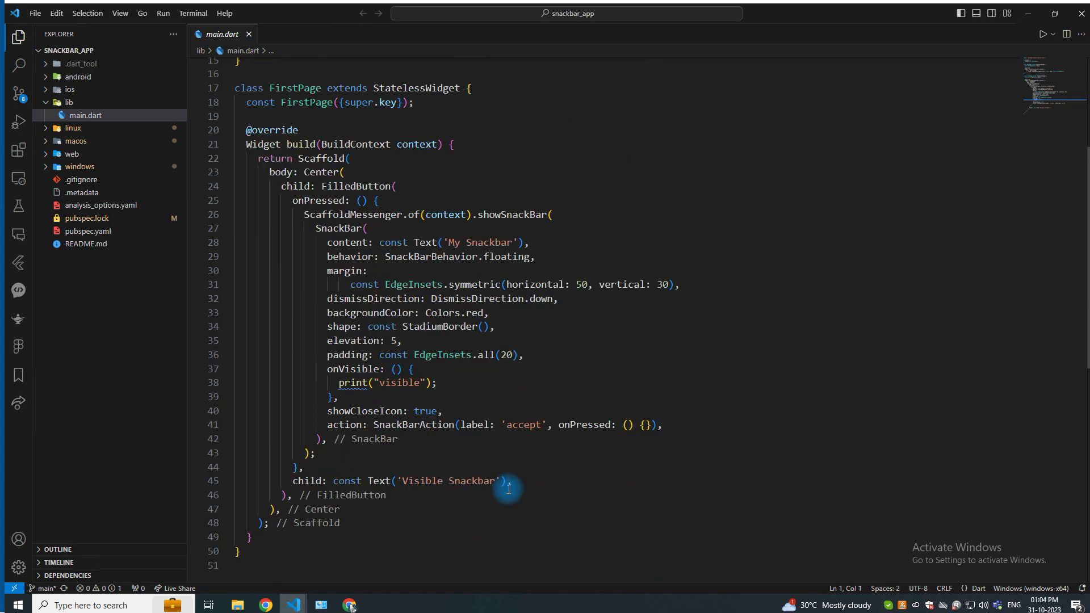
{"action": "left_click_drag", "start_coordinate": [495, 482], "coordinate": [402, 481]}
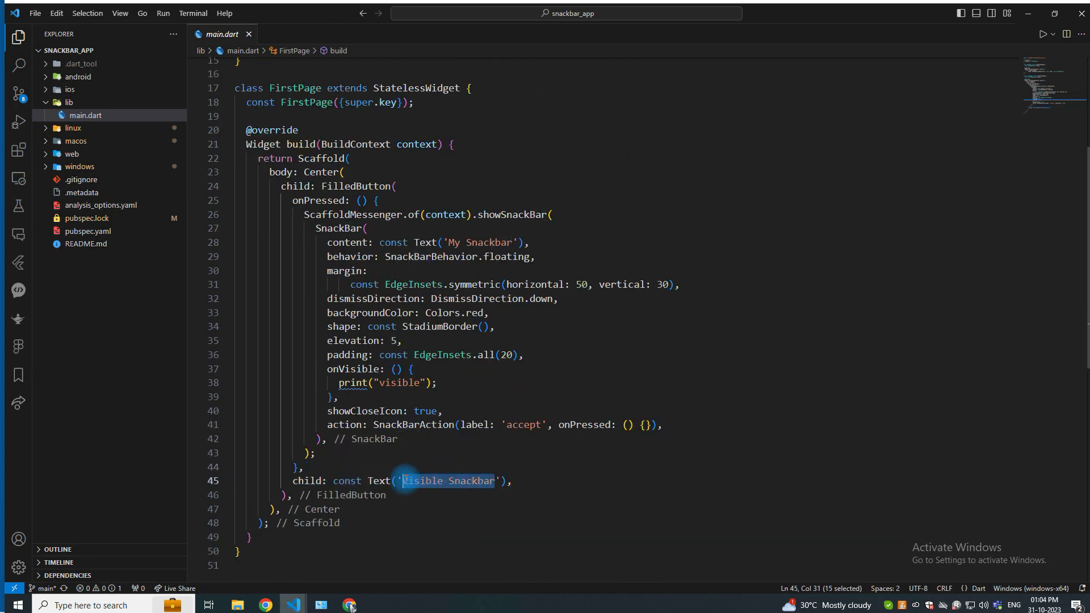
{"action": "key", "text": "BackSpace"}
{"action": "type", "text": "Visiblity"}
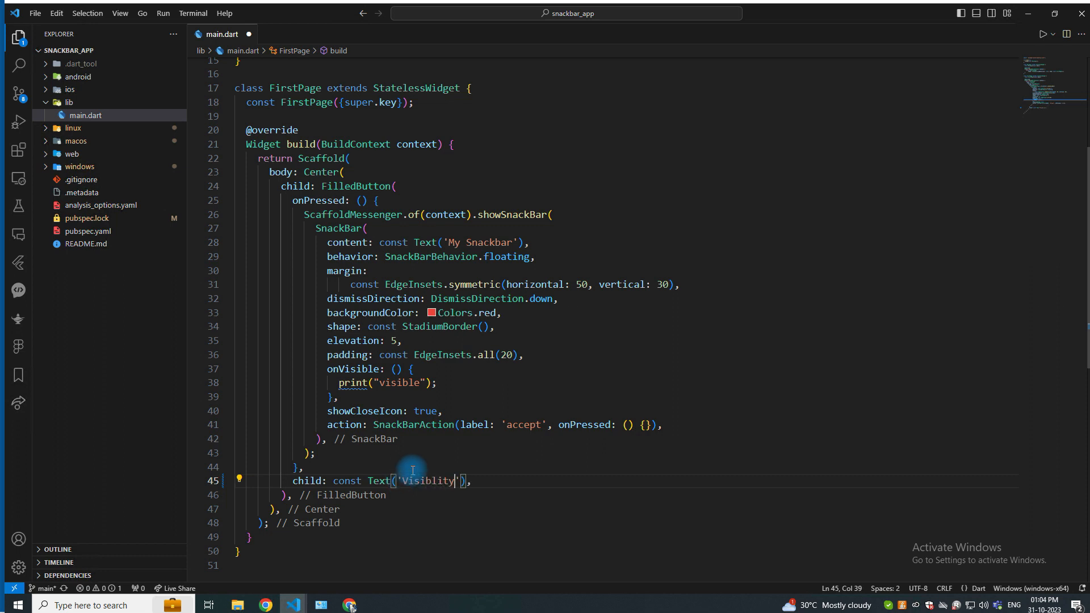
- Change the snackbar message from 'My Snackbar' to 'Common Snackbar'
{"action": "left_click", "coordinate": [454, 243]}
{"action": "double_click", "coordinate": [454, 242]}
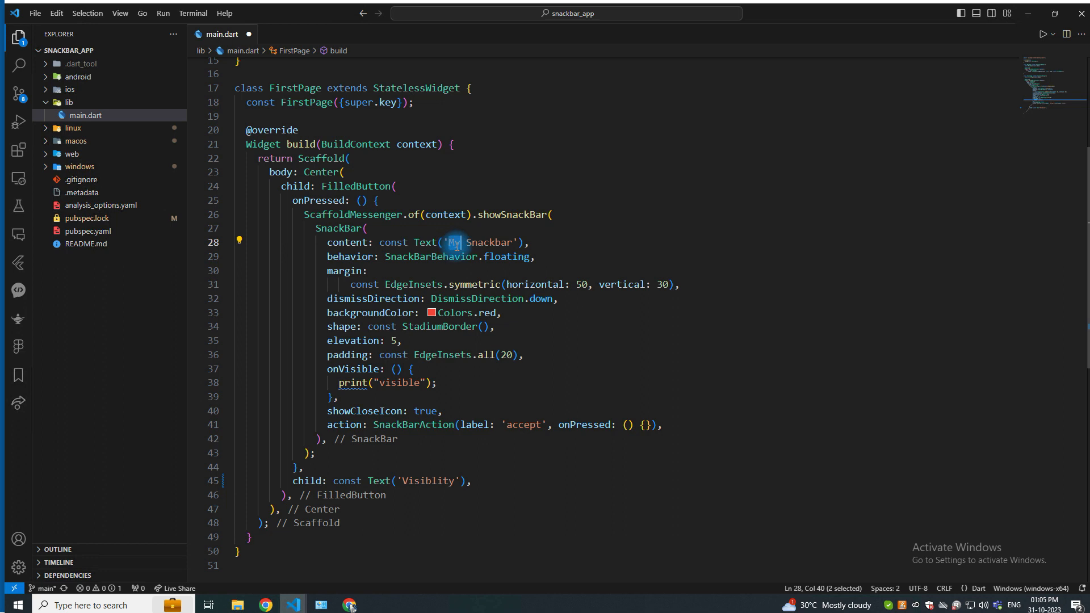
{"action": "key", "text": "BackSpace"}
{"action": "type", "text": "C"}
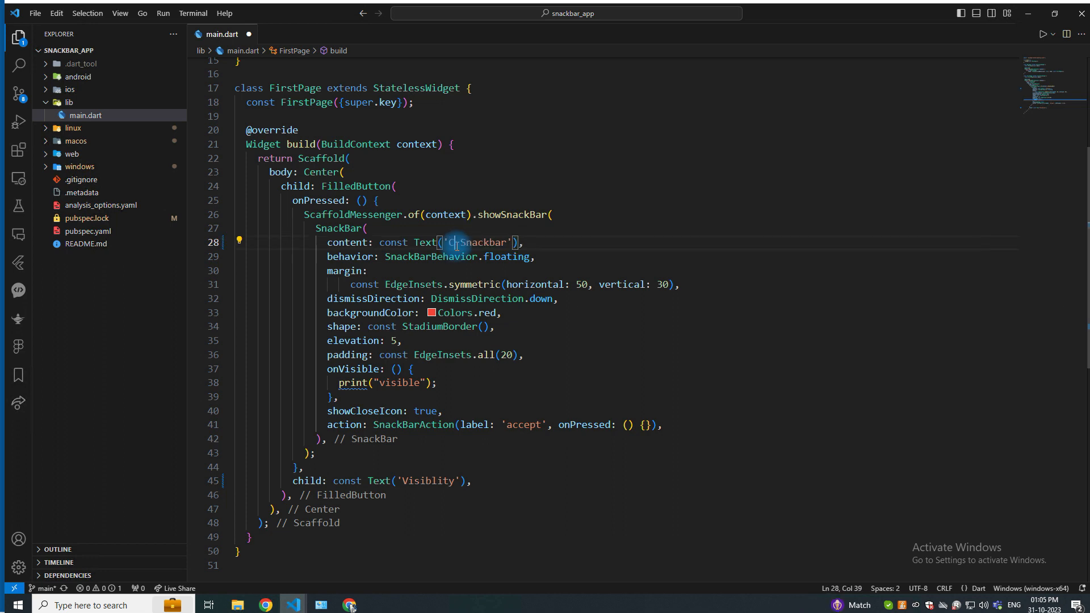
{"action": "type", "text": "omm"}
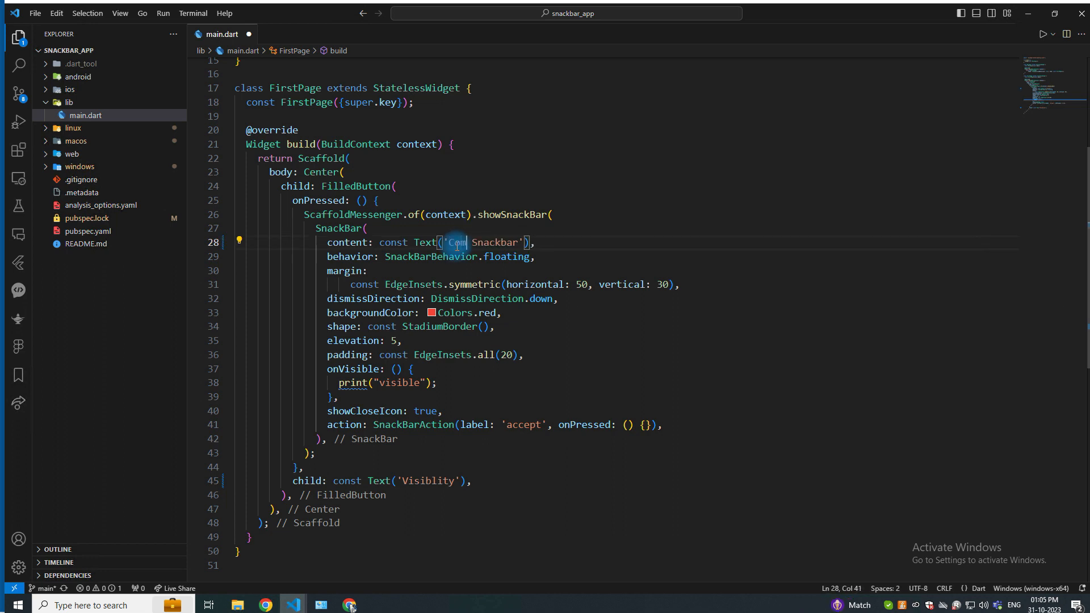
{"action": "type", "text": "on"}
- Save main.dart and enter the commit message 'changes made to snackbar'
{"action": "left_click", "coordinate": [12, 99]}
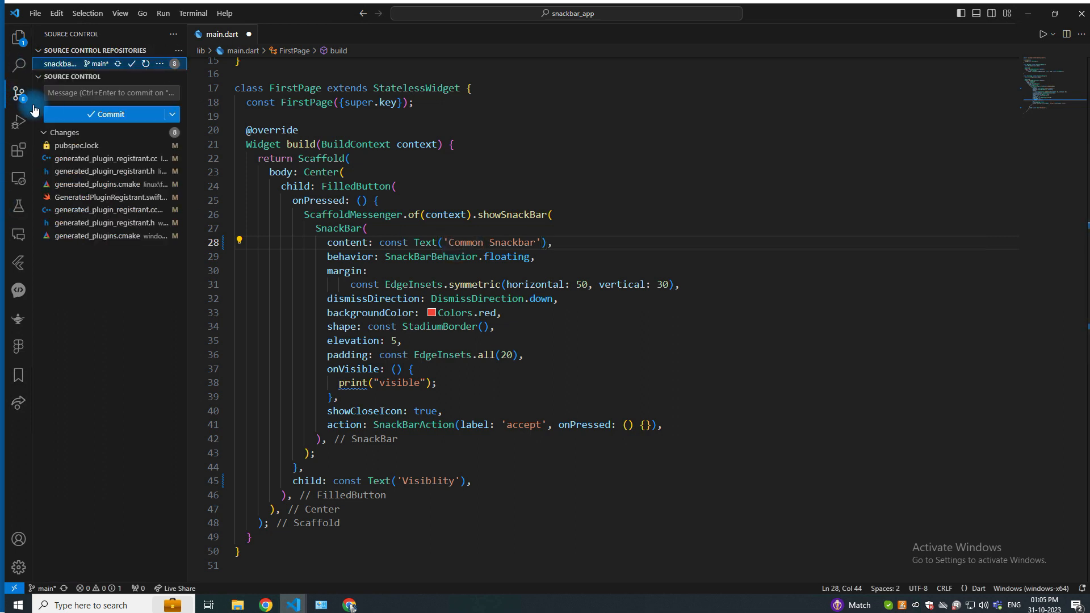
{"action": "left_click", "coordinate": [88, 92]}
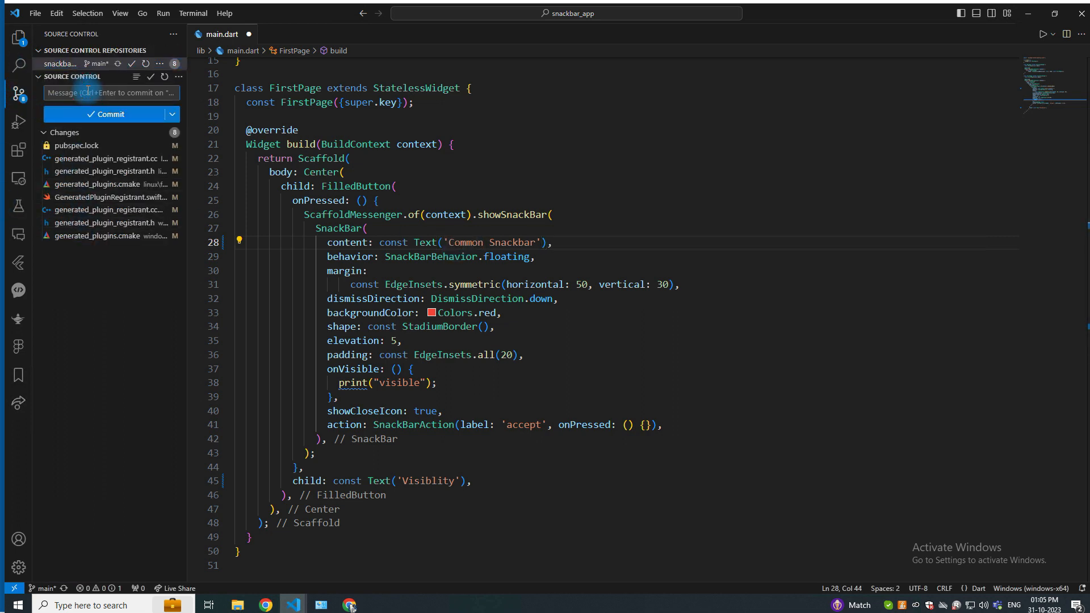
{"action": "key", "text": "ctrl+s"}
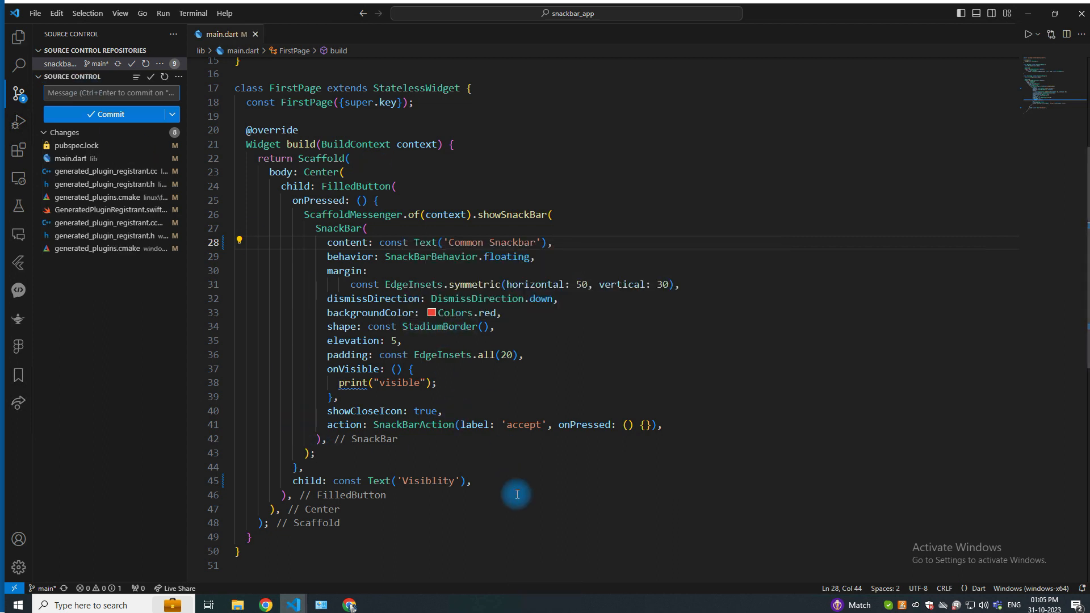
{"action": "left_click", "coordinate": [92, 91]}
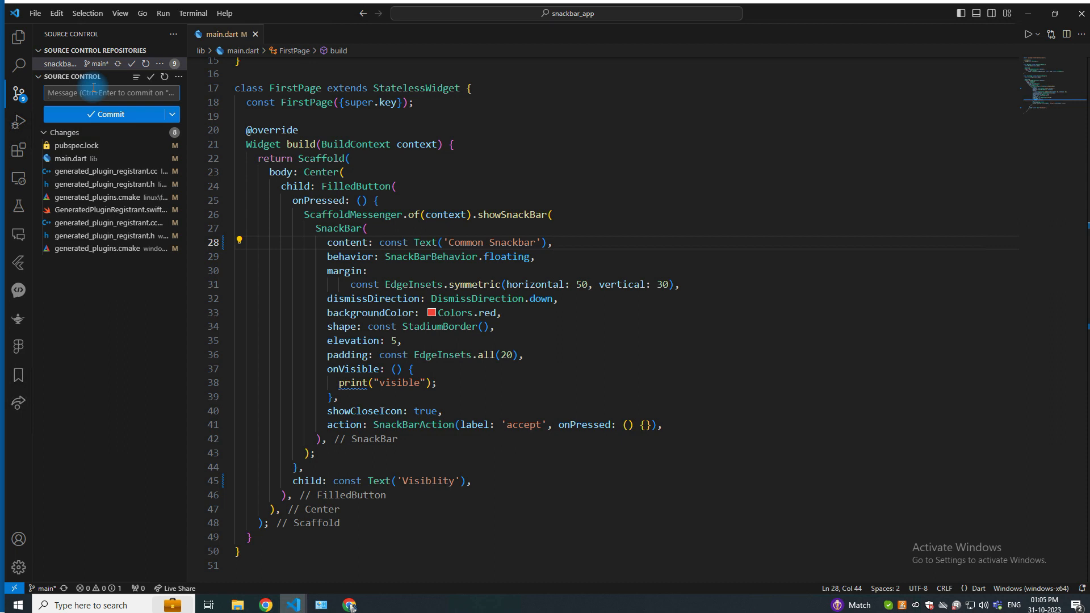
{"action": "type", "text": "changes made to snackbar"}
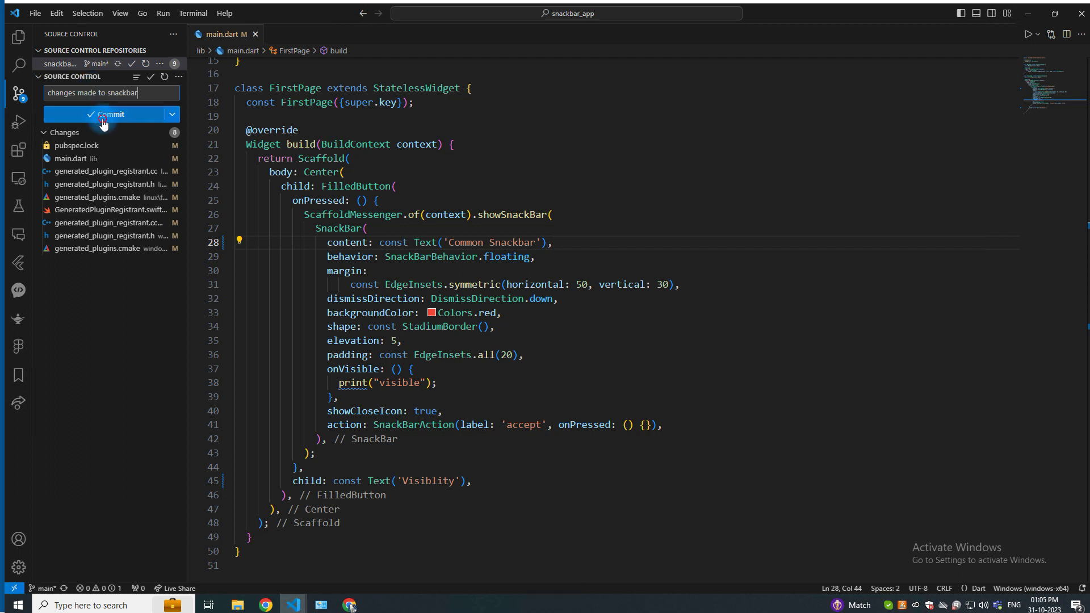
- Commit all changes, staging them, and sync the commit to GitHub
{"action": "left_click", "coordinate": [105, 114]}
{"action": "left_click", "coordinate": [518, 314]}
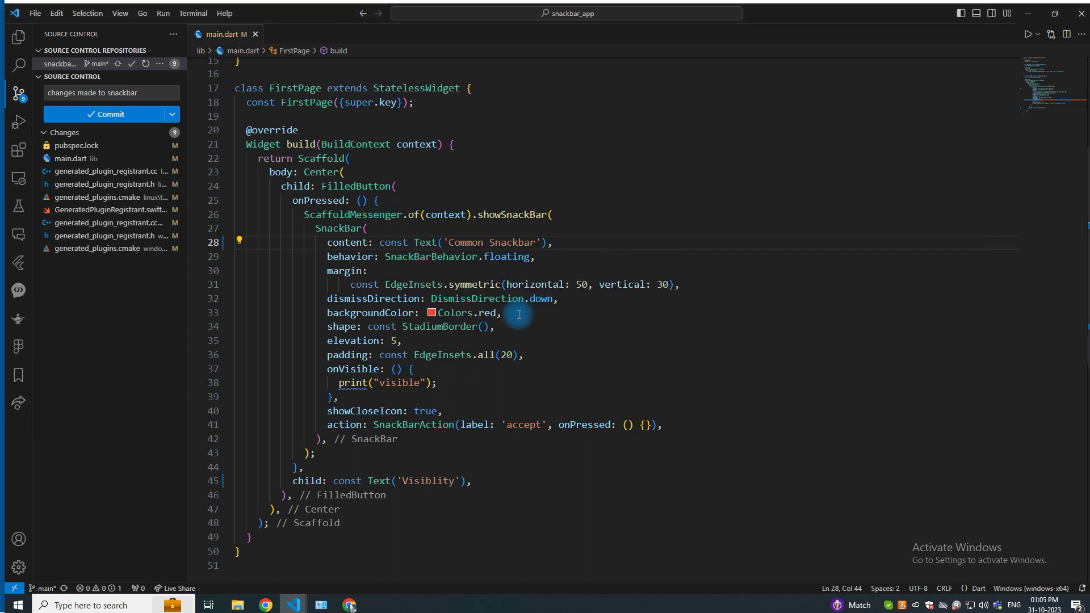
{"action": "left_click", "coordinate": [134, 114]}
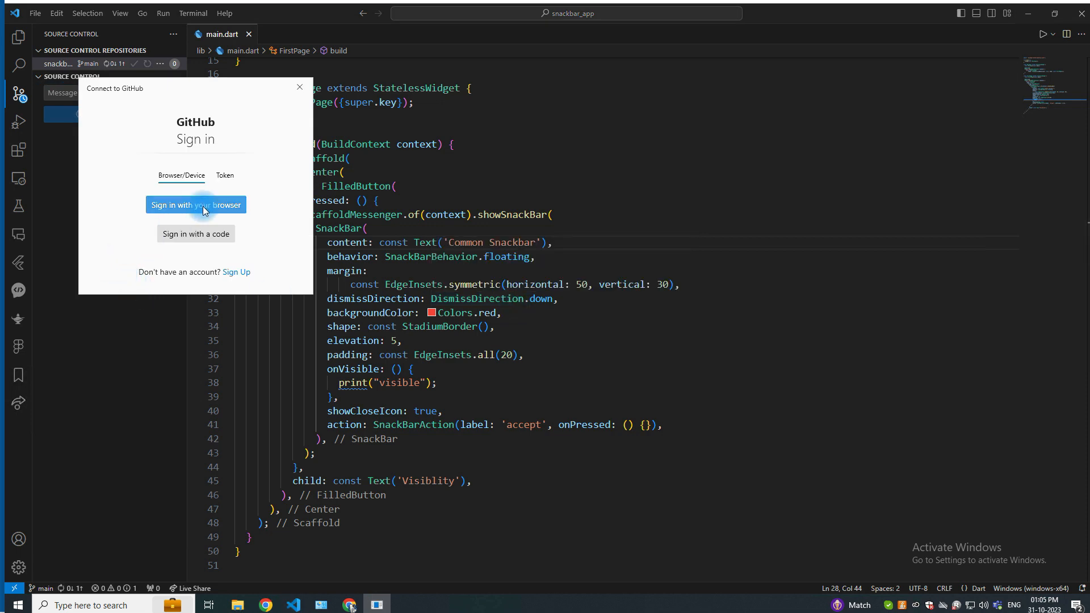
{"action": "key", "text": "ctrl+End"}
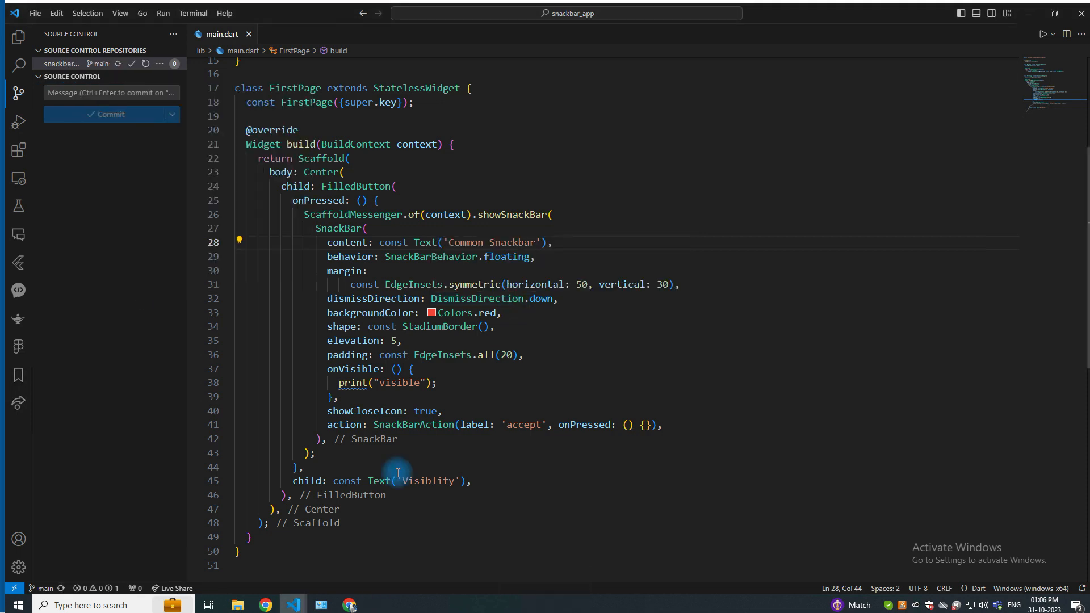
- Reload the snackbar_app repository page in Chrome and open the 'changes made to snackbar' commit
{"action": "left_click", "coordinate": [349, 605]}
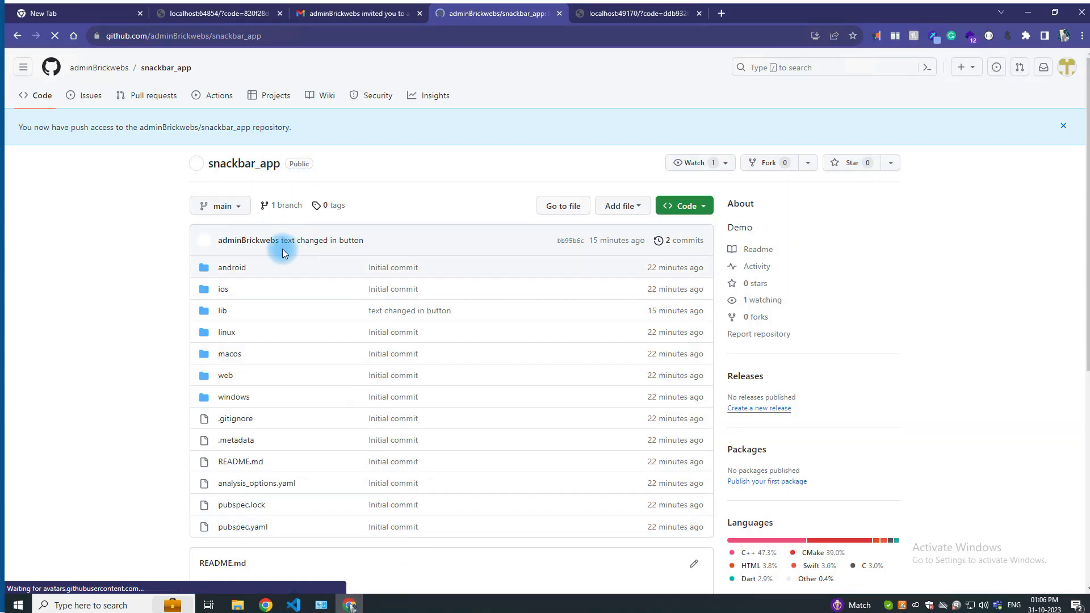
{"action": "left_click", "coordinate": [52, 41]}
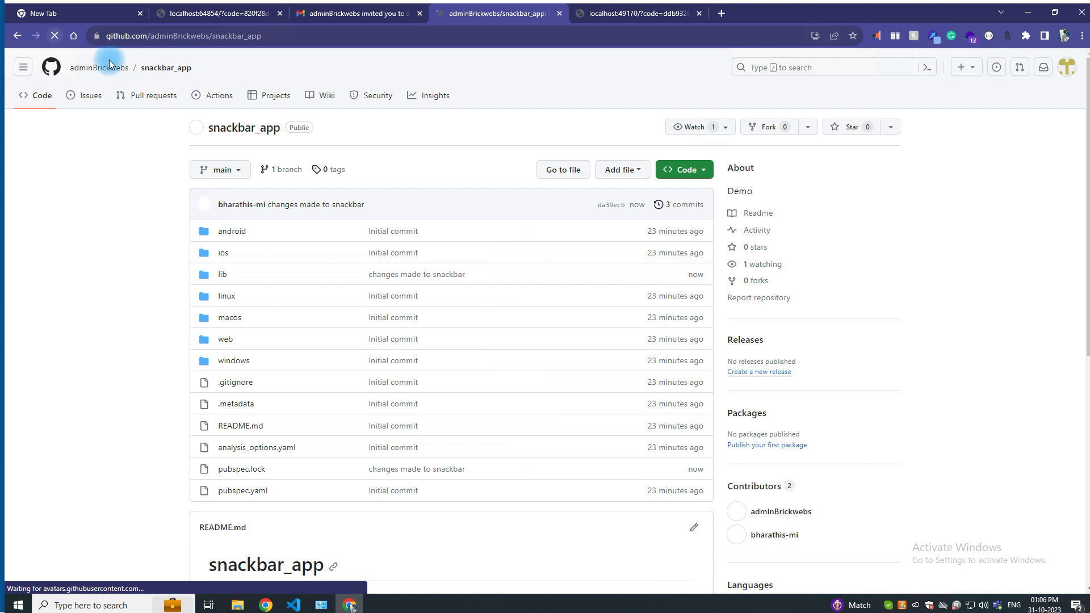
{"action": "left_click", "coordinate": [418, 278]}
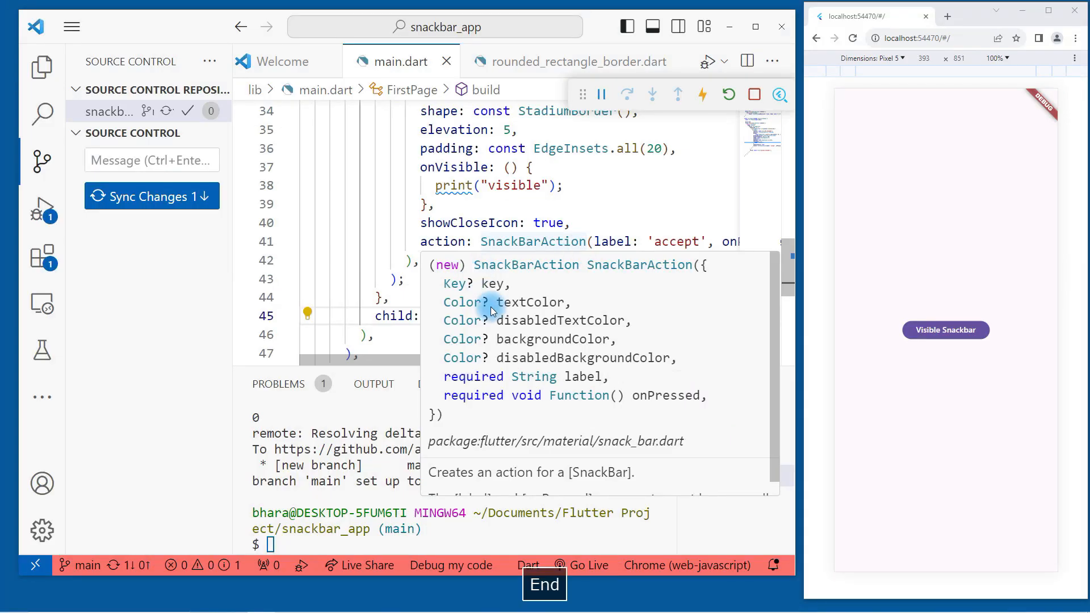
{"action": "scroll", "coordinate": [513, 245], "scroll_direction": "up", "scroll_amount": 1}
{"action": "left_click_drag", "start_coordinate": [488, 235], "coordinate": [550, 235]}
{"action": "scroll", "coordinate": [550, 234], "scroll_direction": "up", "scroll_amount": 2}
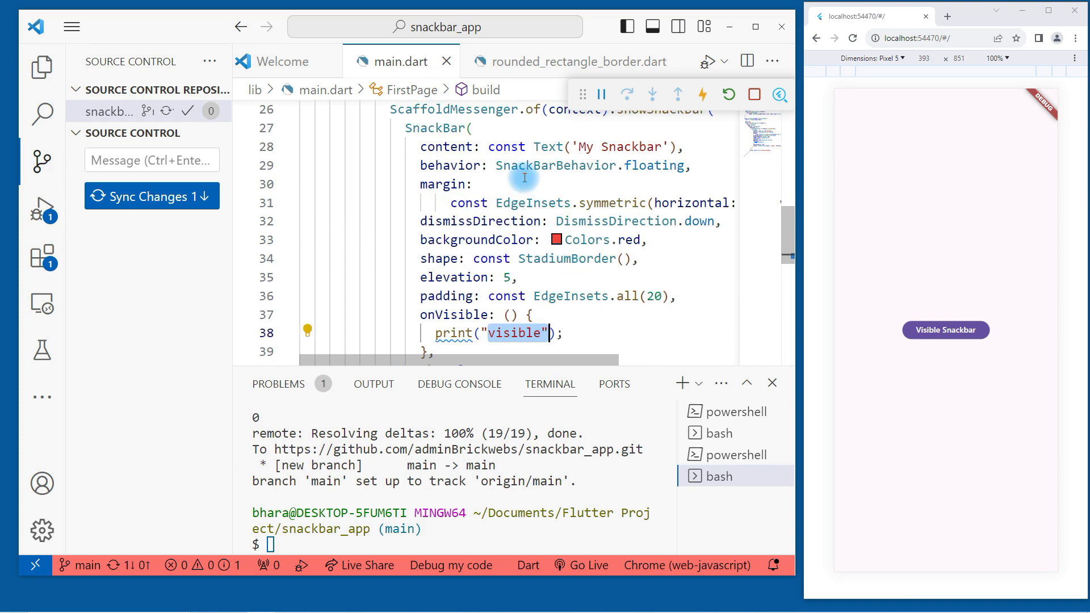
{"action": "left_click_drag", "start_coordinate": [577, 146], "coordinate": [697, 152]}
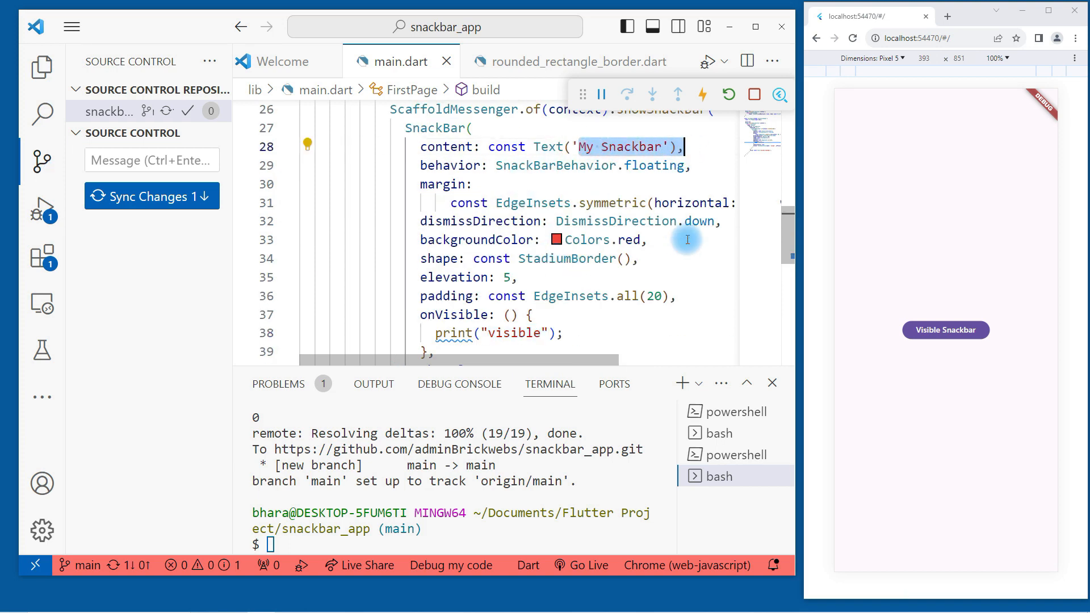
{"action": "scroll", "coordinate": [682, 238], "scroll_direction": "down", "scroll_amount": 3}
{"action": "left_click_drag", "start_coordinate": [513, 268], "coordinate": [664, 268]}
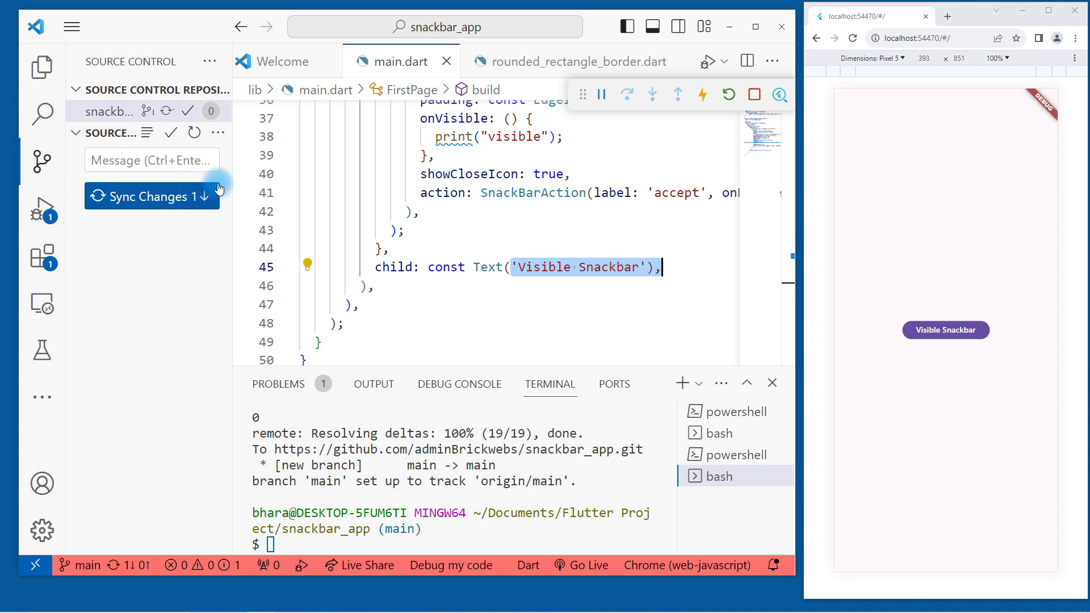
- Sync the pending incoming commit with origin/main
{"action": "left_click", "coordinate": [201, 211]}
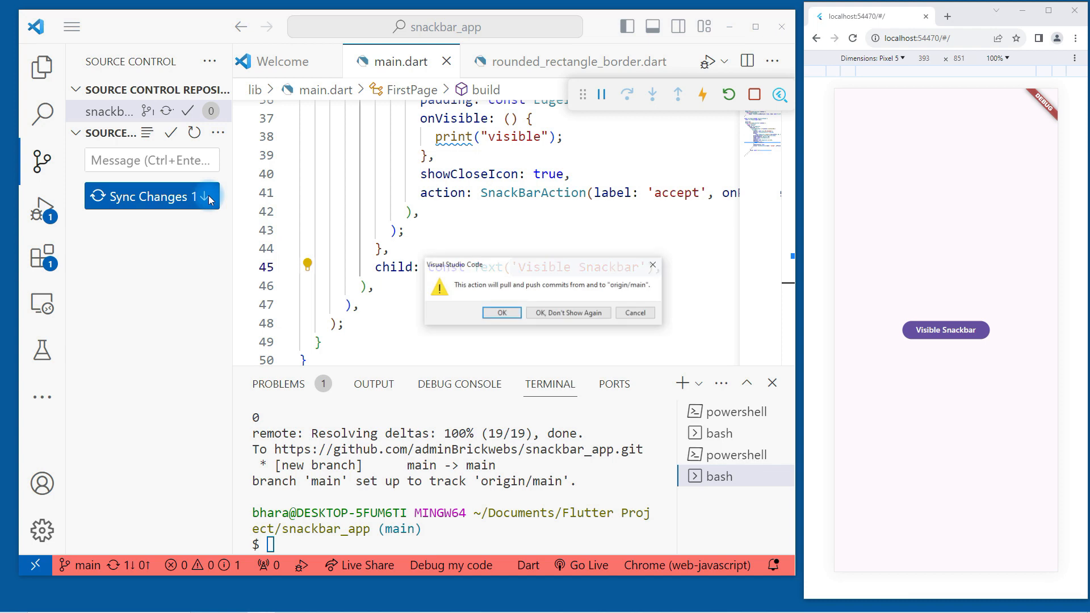
{"action": "left_click", "coordinate": [463, 309]}
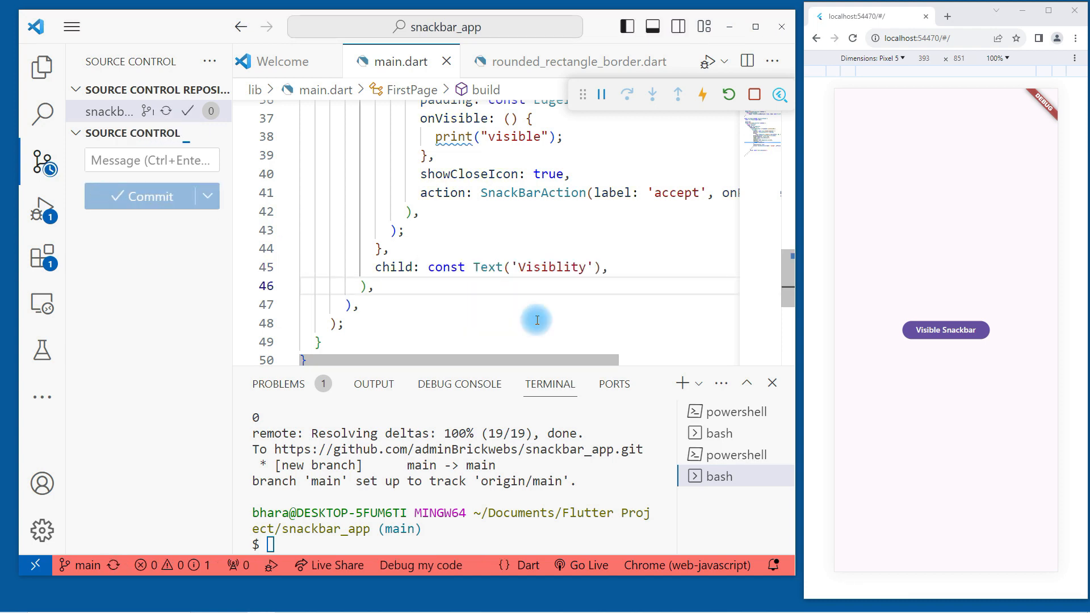
{"action": "scroll", "coordinate": [558, 324], "scroll_direction": "up", "scroll_amount": 3}
{"action": "scroll", "coordinate": [561, 347], "scroll_direction": "up", "scroll_amount": 2}
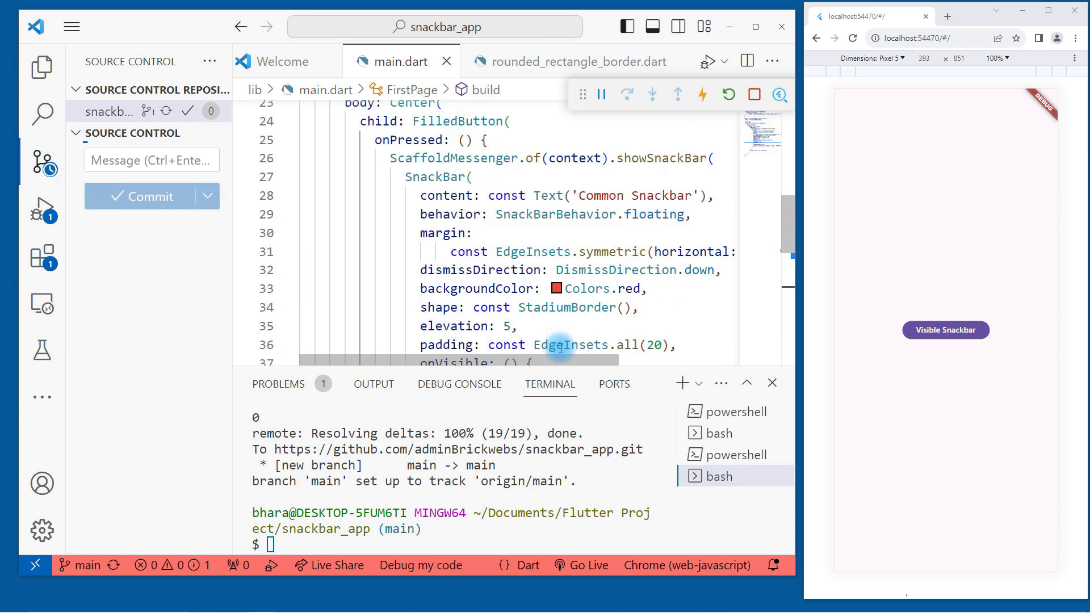
- Check that line 28 of main.dart reads 'Common Snackbar', then pull the latest commits from GitHub
{"action": "double_click", "coordinate": [600, 199]}
{"action": "double_click", "coordinate": [662, 198]}
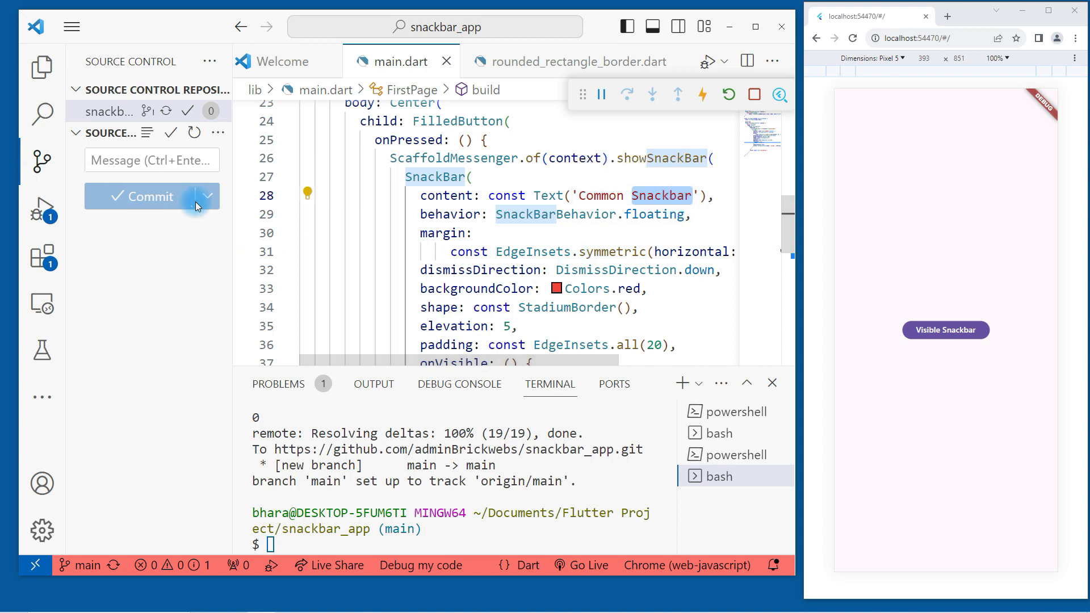
{"action": "left_click", "coordinate": [217, 132]}
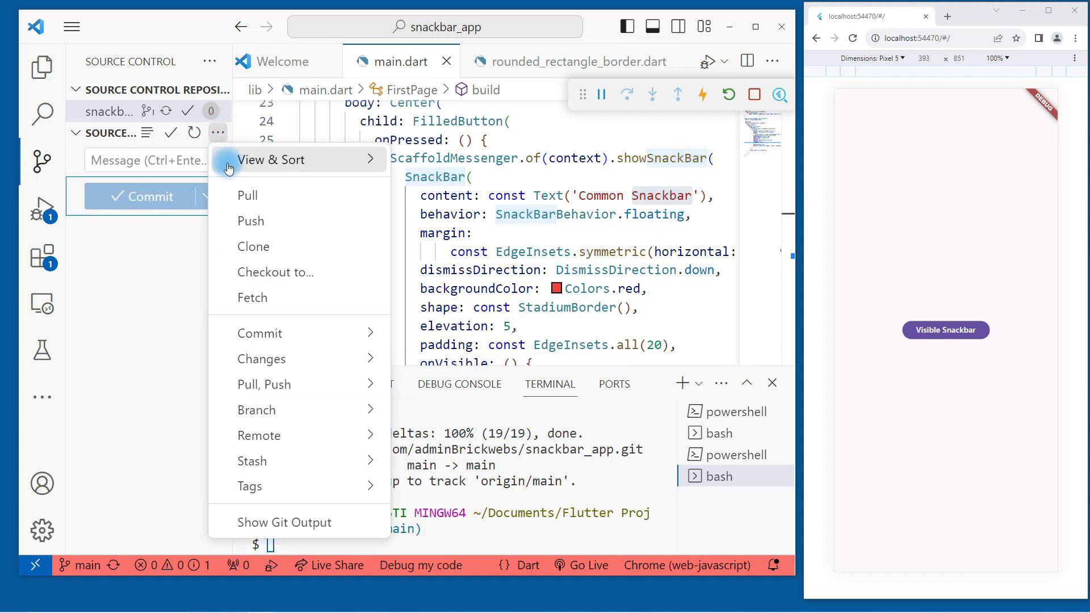
{"action": "left_click", "coordinate": [245, 195]}
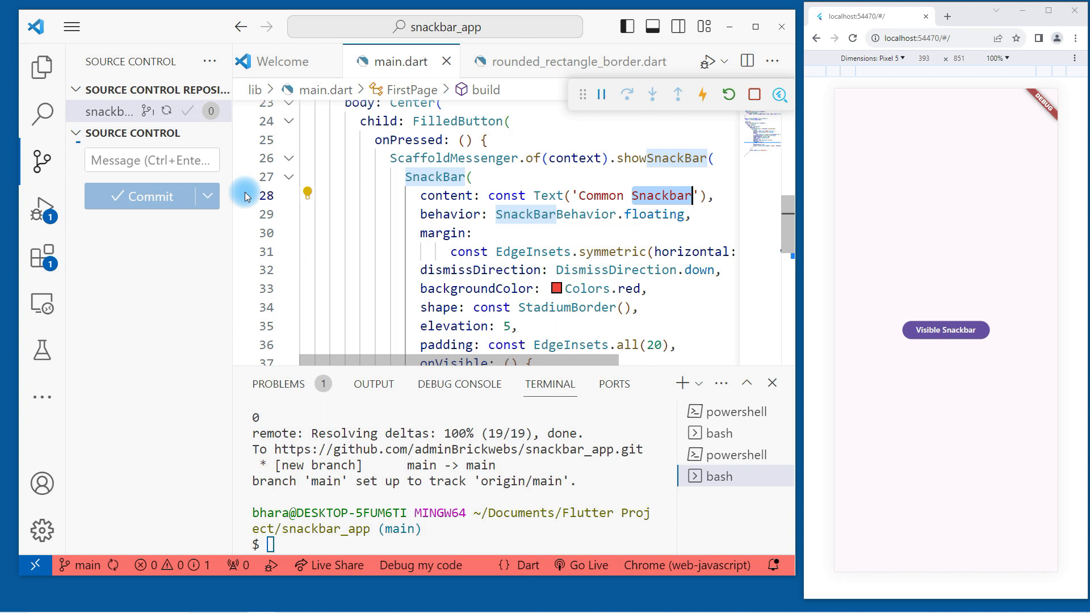